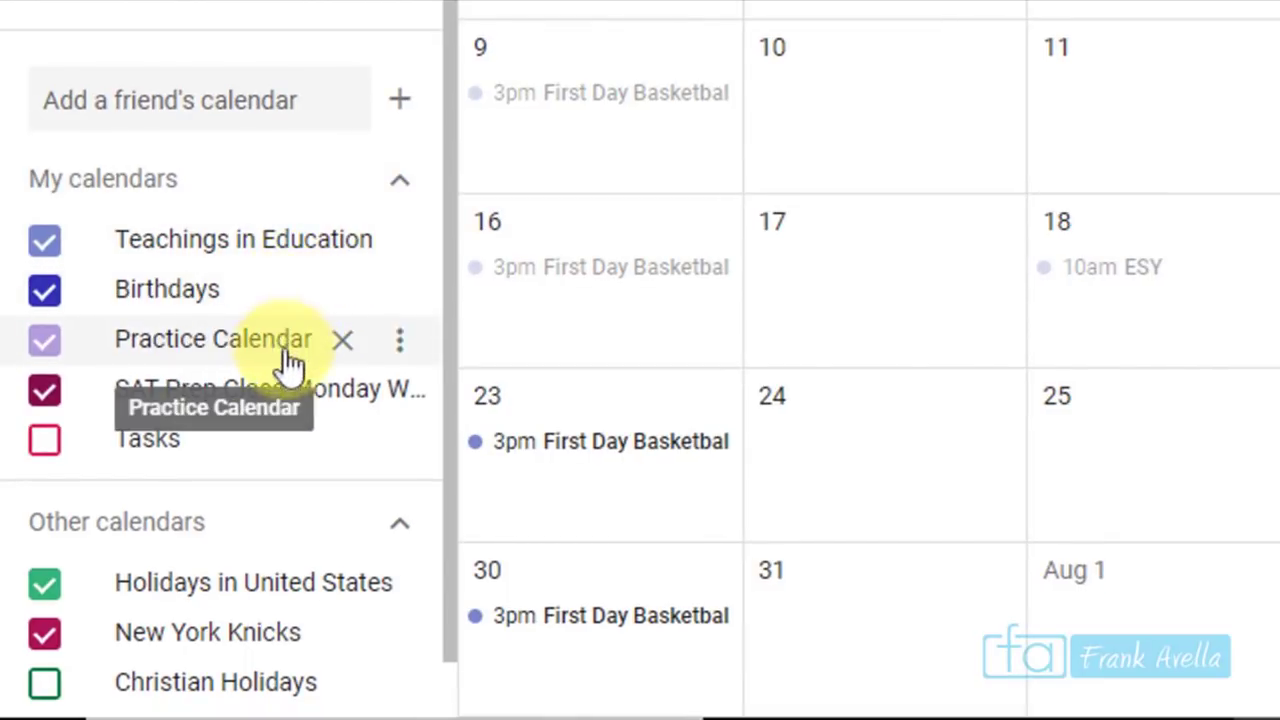
From Practice Calendar's settings and sharing, add a contact's address as a person and send the share
left_click(407, 348)
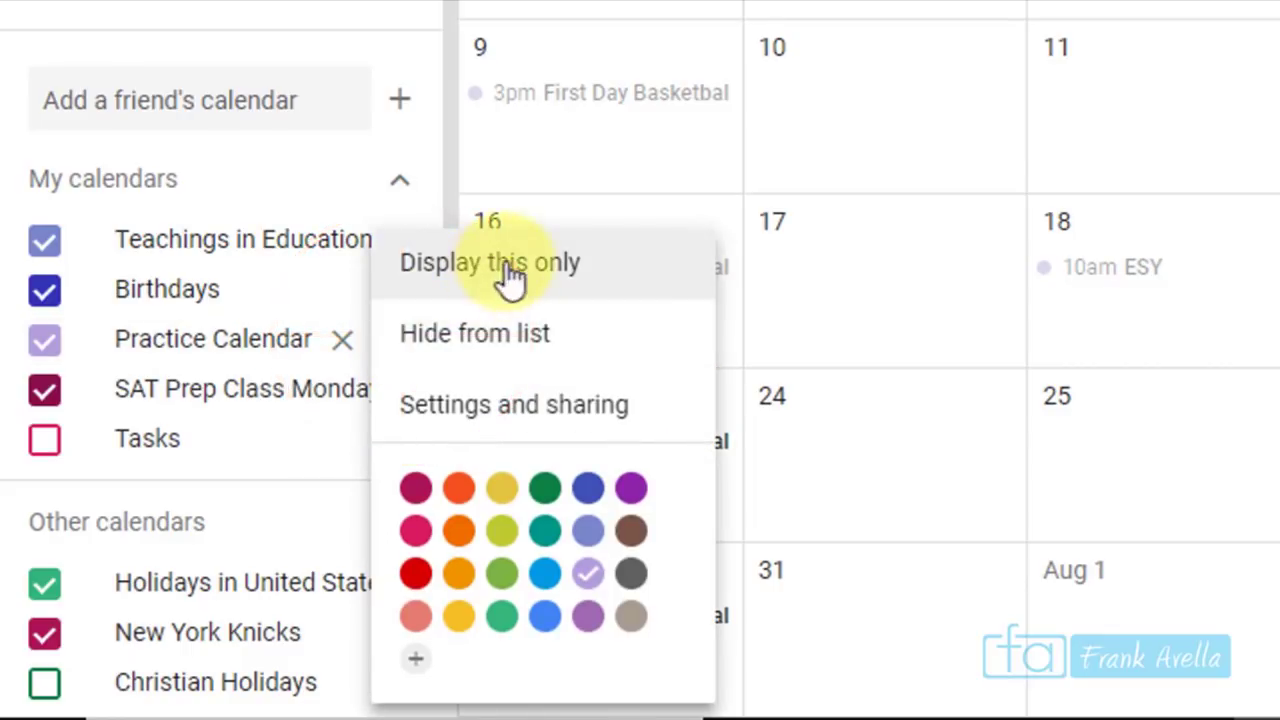
left_click(521, 432)
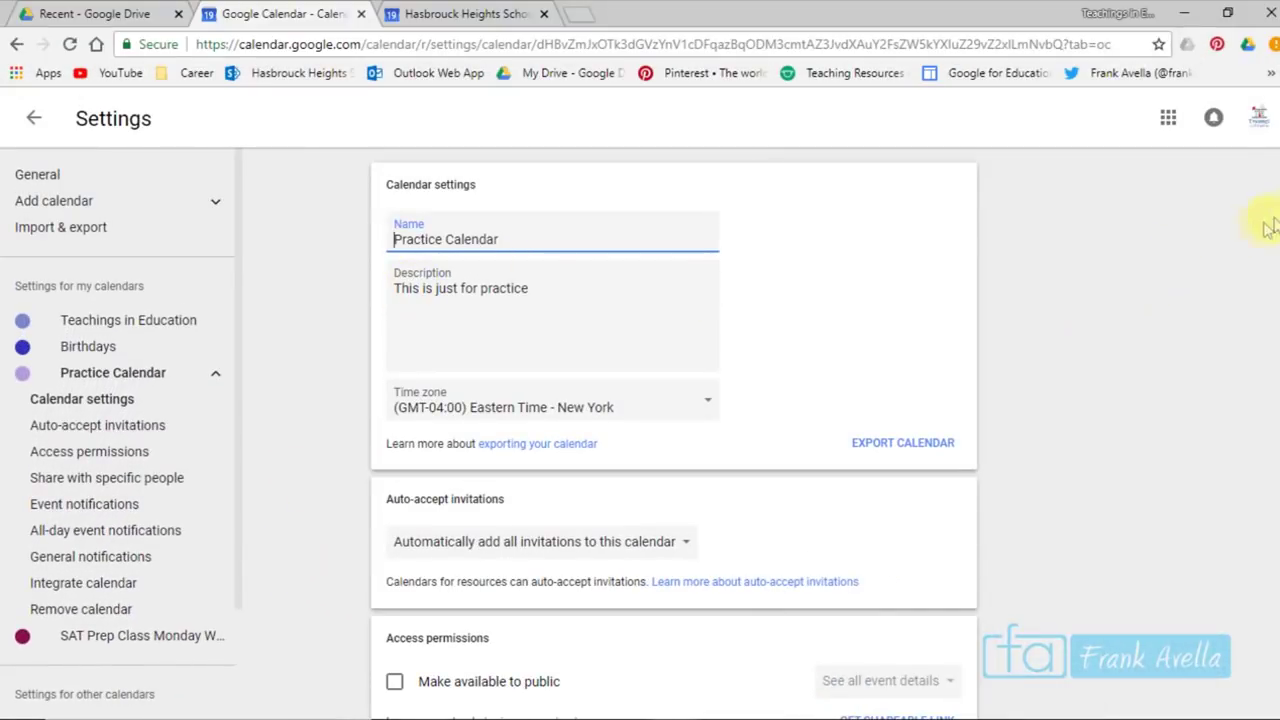
left_click_drag(1275, 197, 1275, 270)
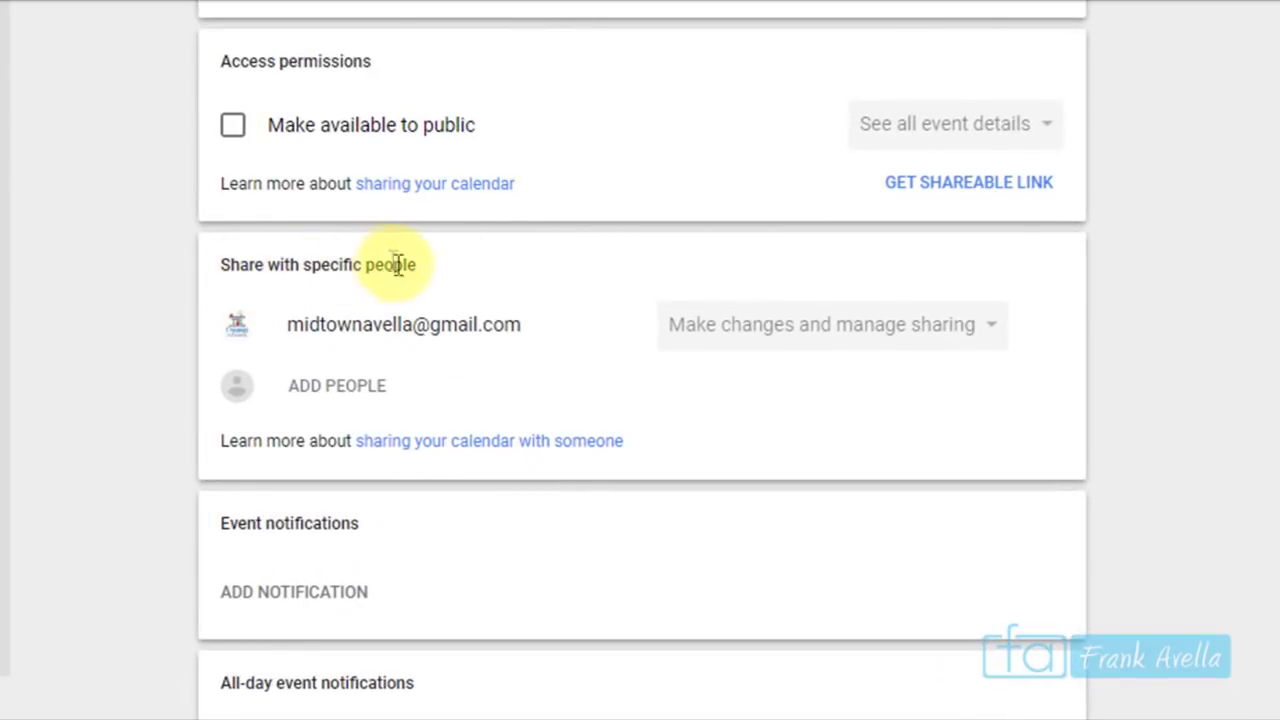
left_click(381, 405)
type("avellafra")
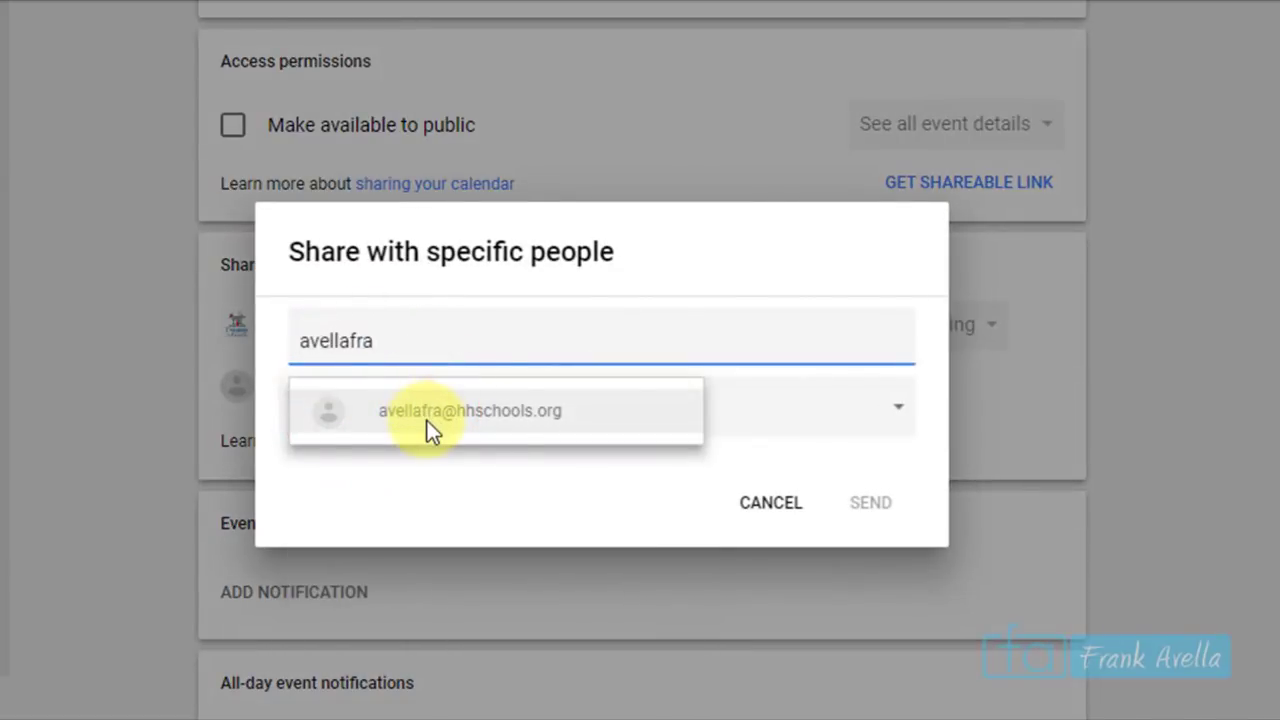
left_click(427, 418)
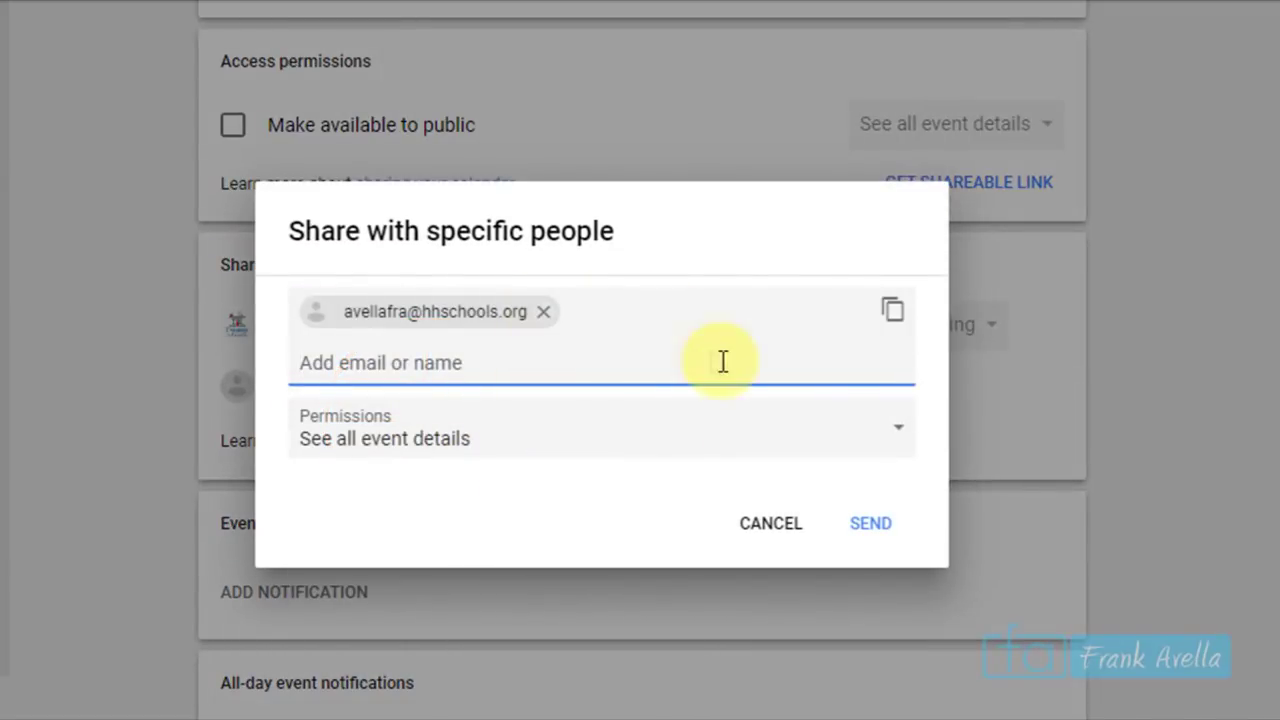
left_click(884, 530)
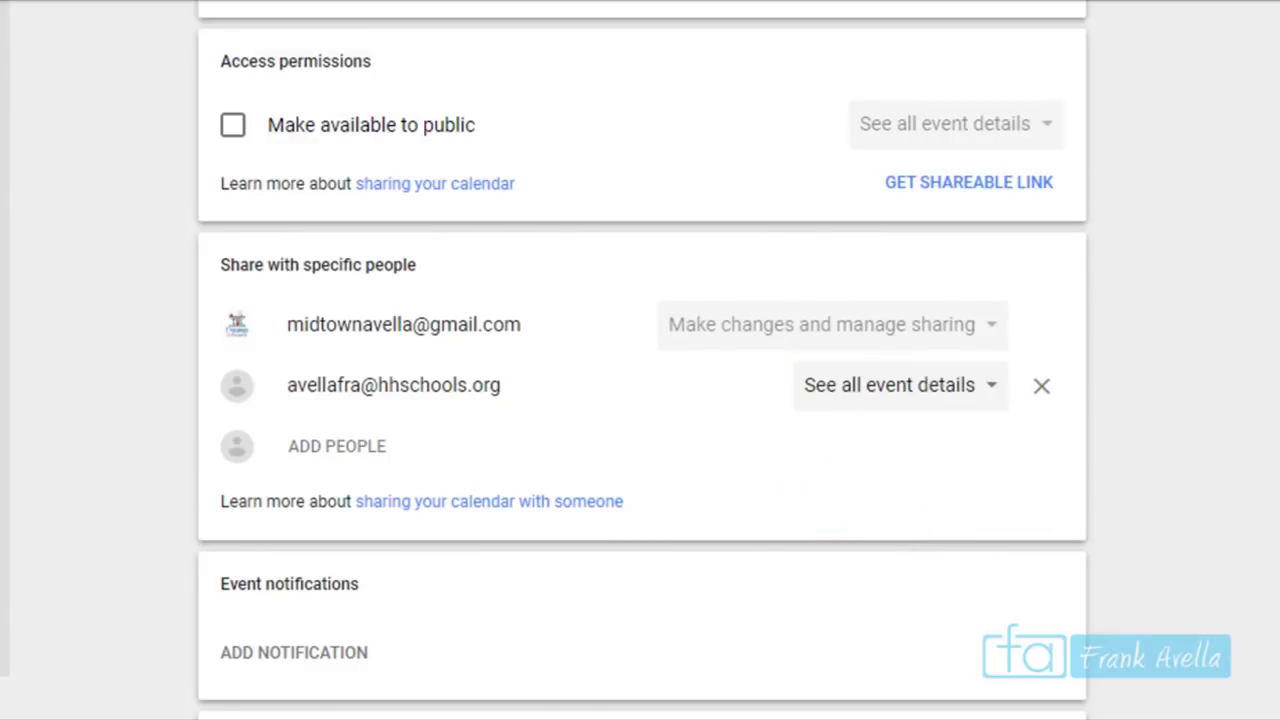
scroll(960, 345, "up", 2)
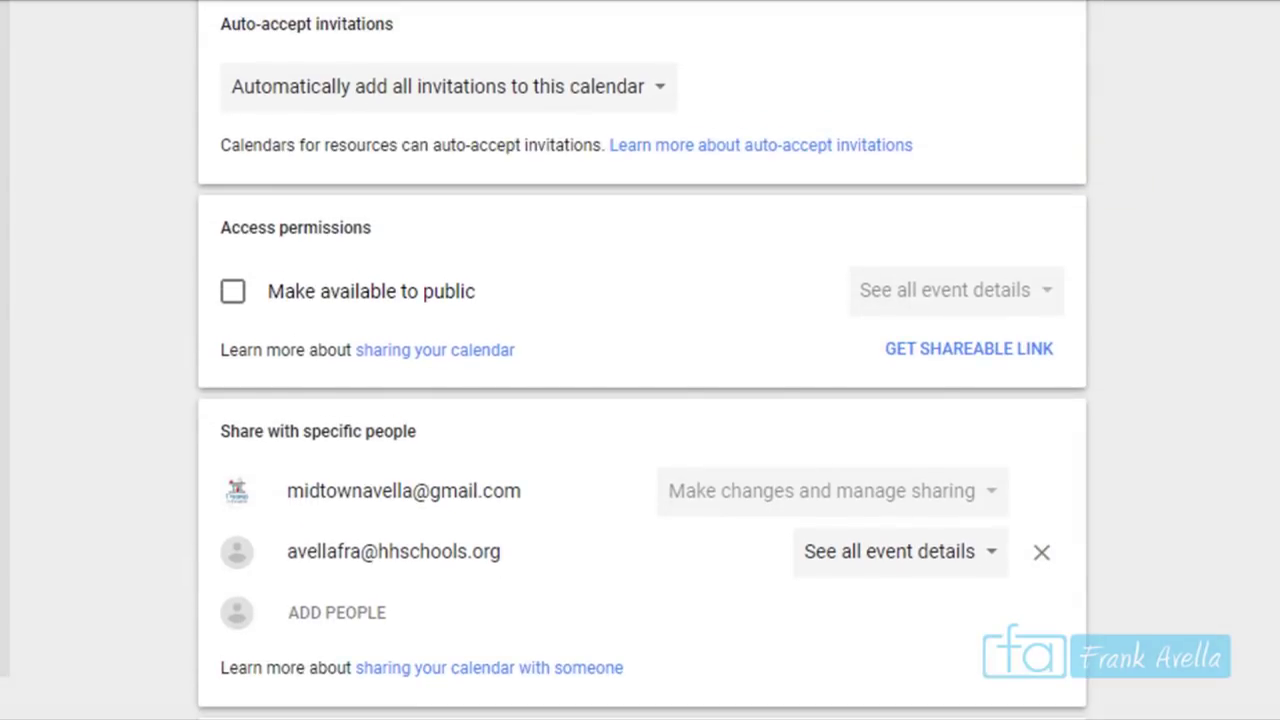
Copy Practice Calendar's shareable link, test it in a new tab, then make the calendar public
left_click(960, 352)
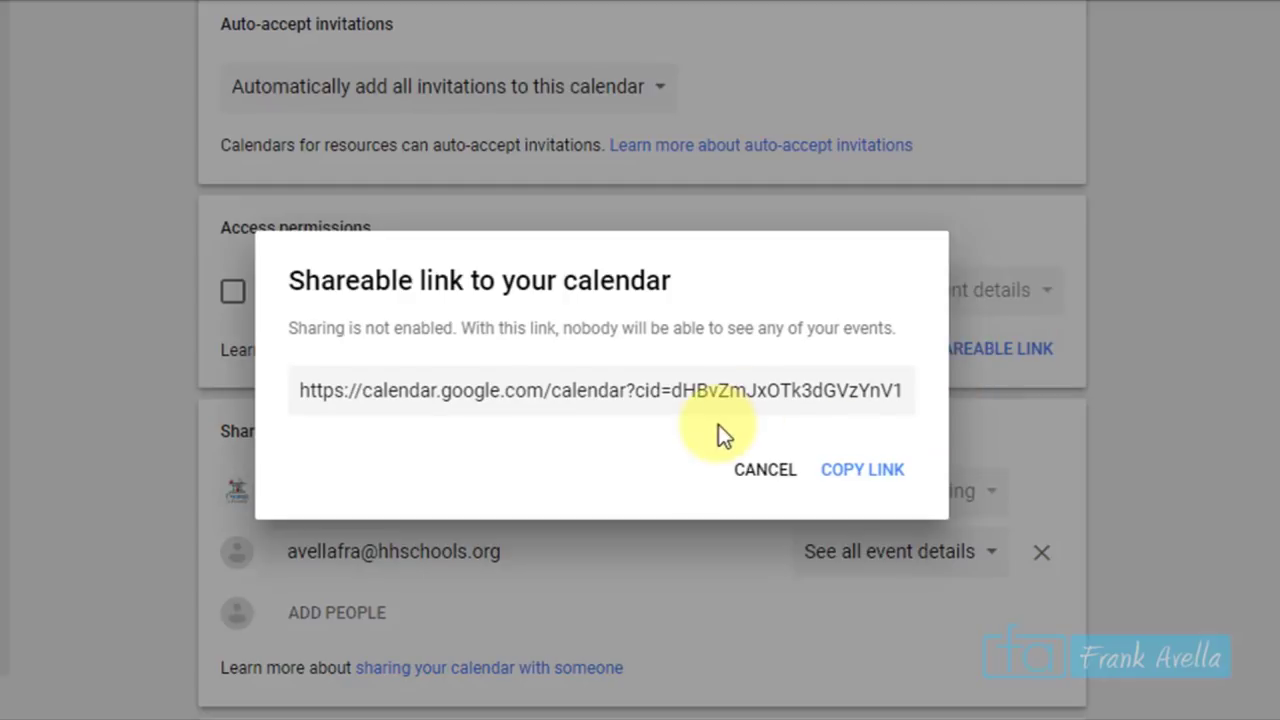
left_click(866, 472)
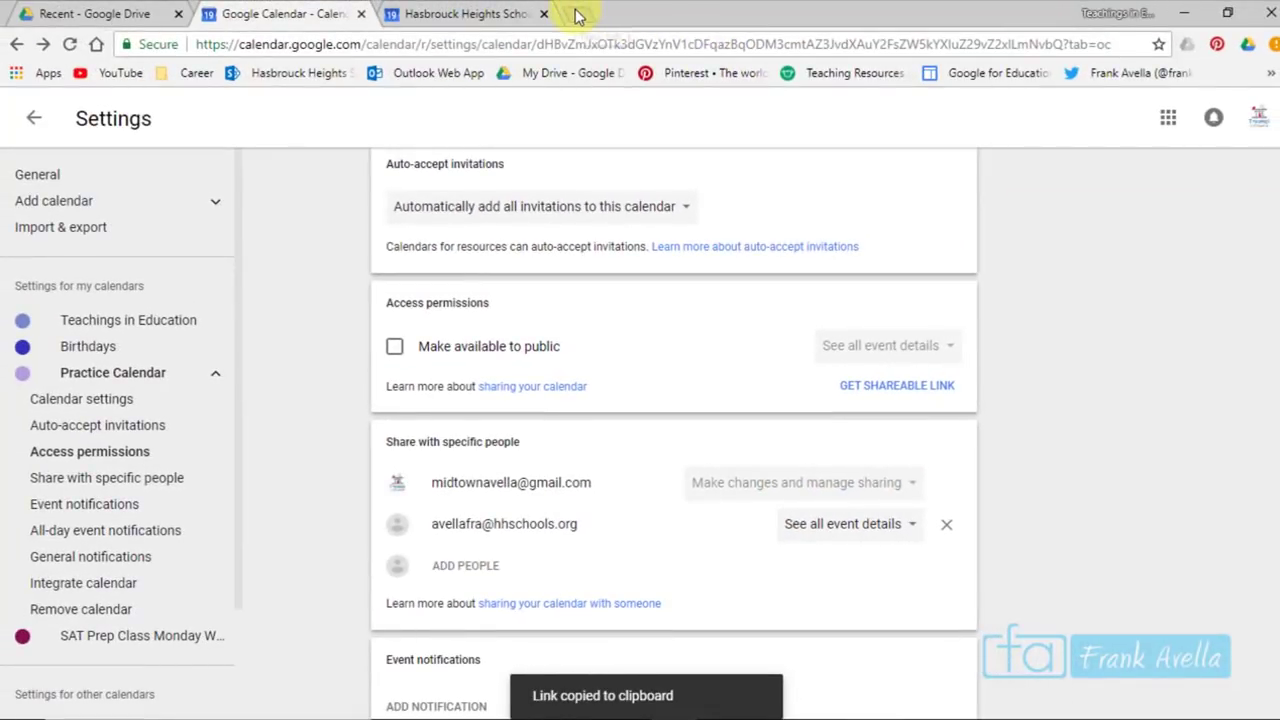
left_click(578, 14)
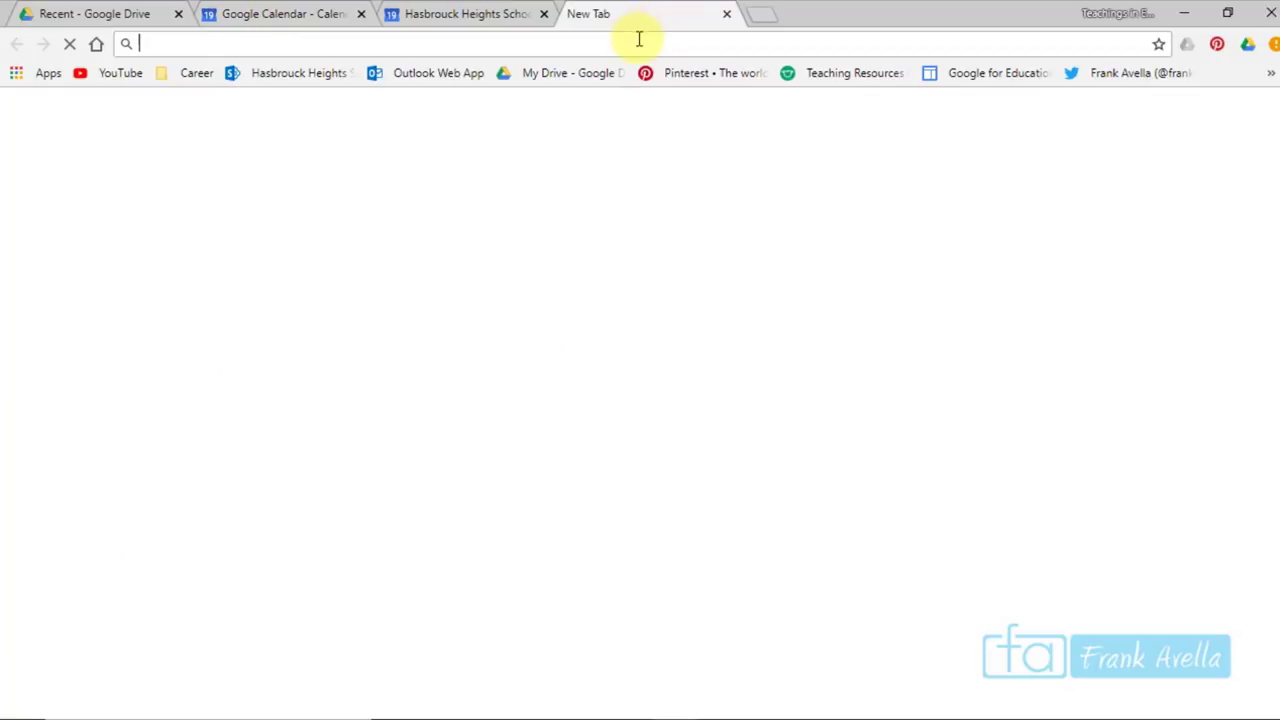
key("ctrl+v")
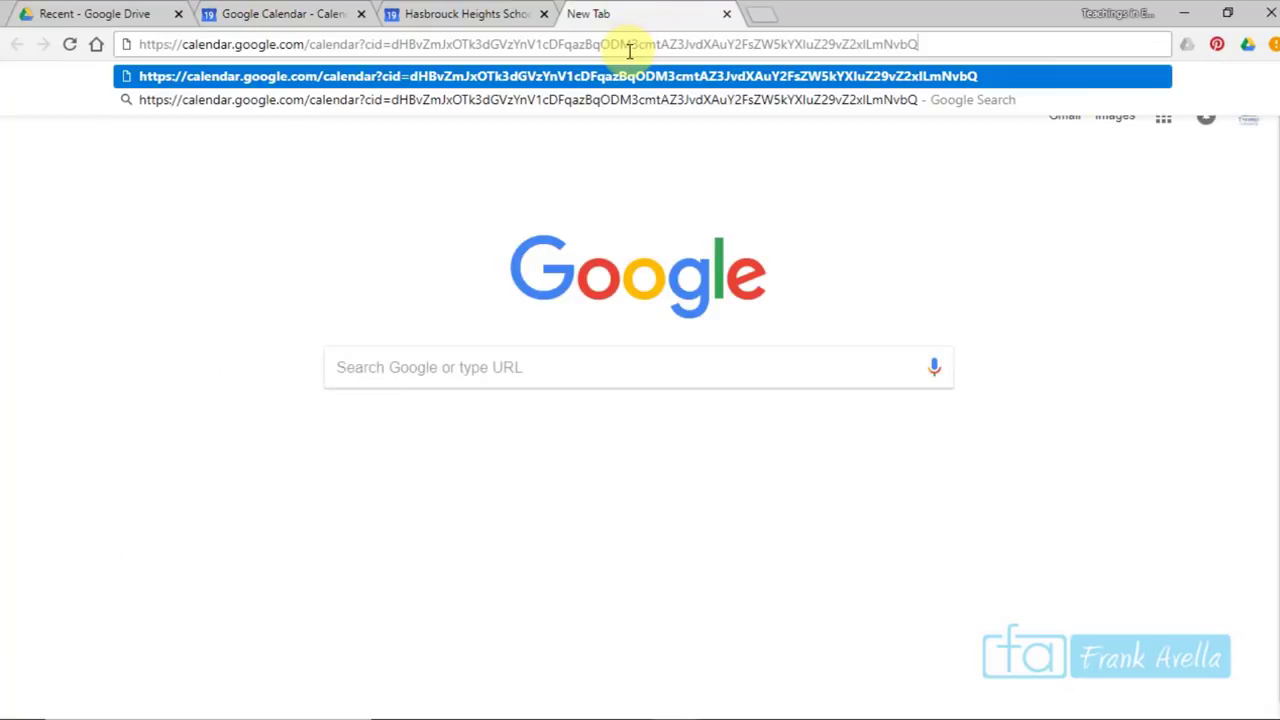
key("Return")
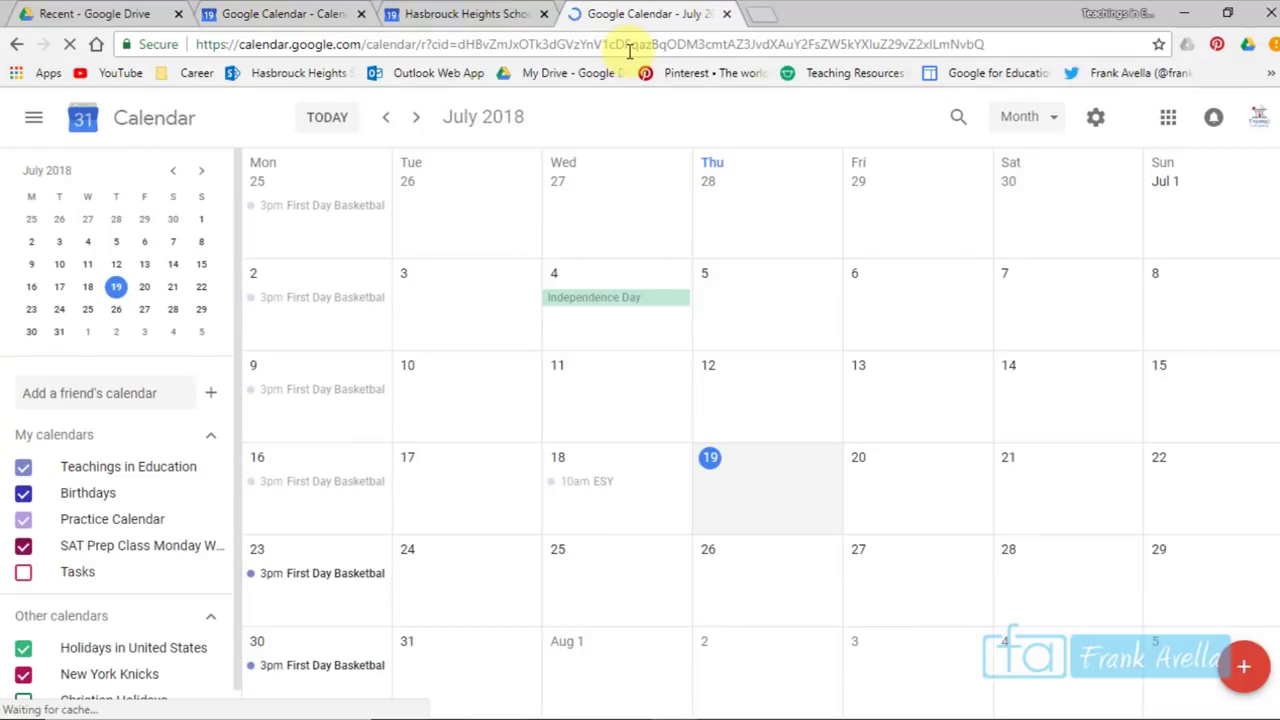
left_click(729, 16)
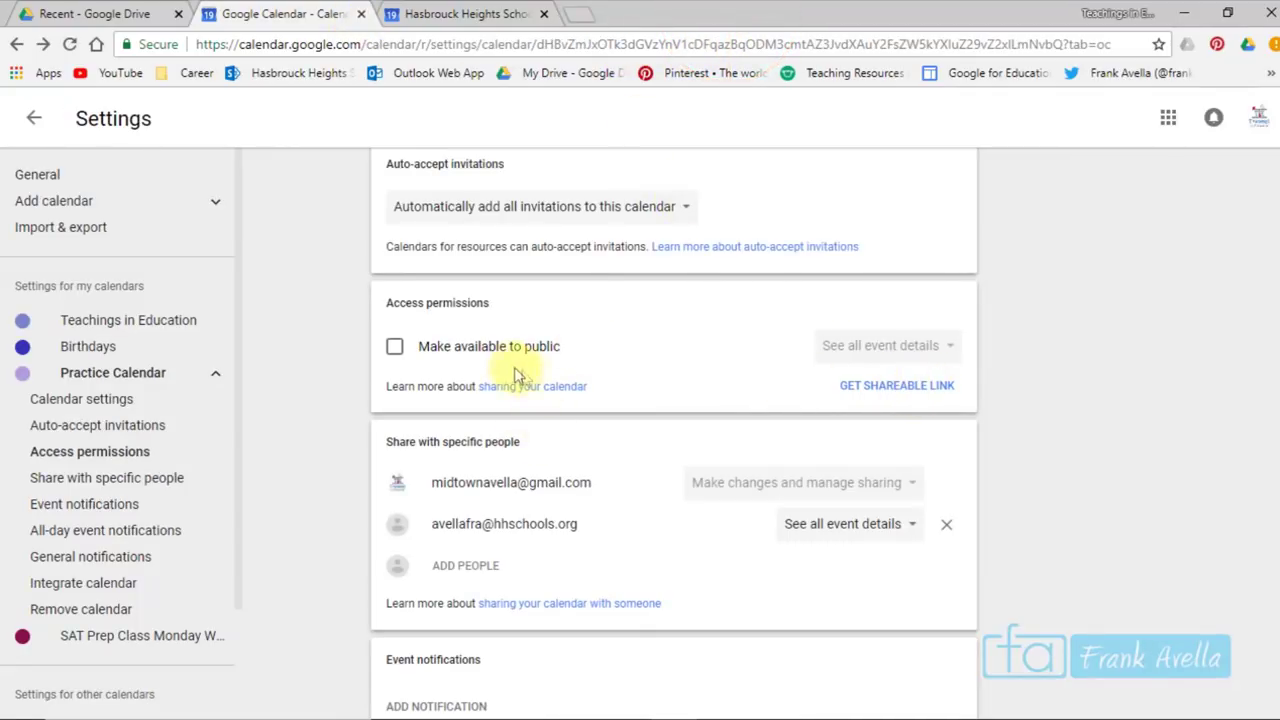
left_click(396, 350)
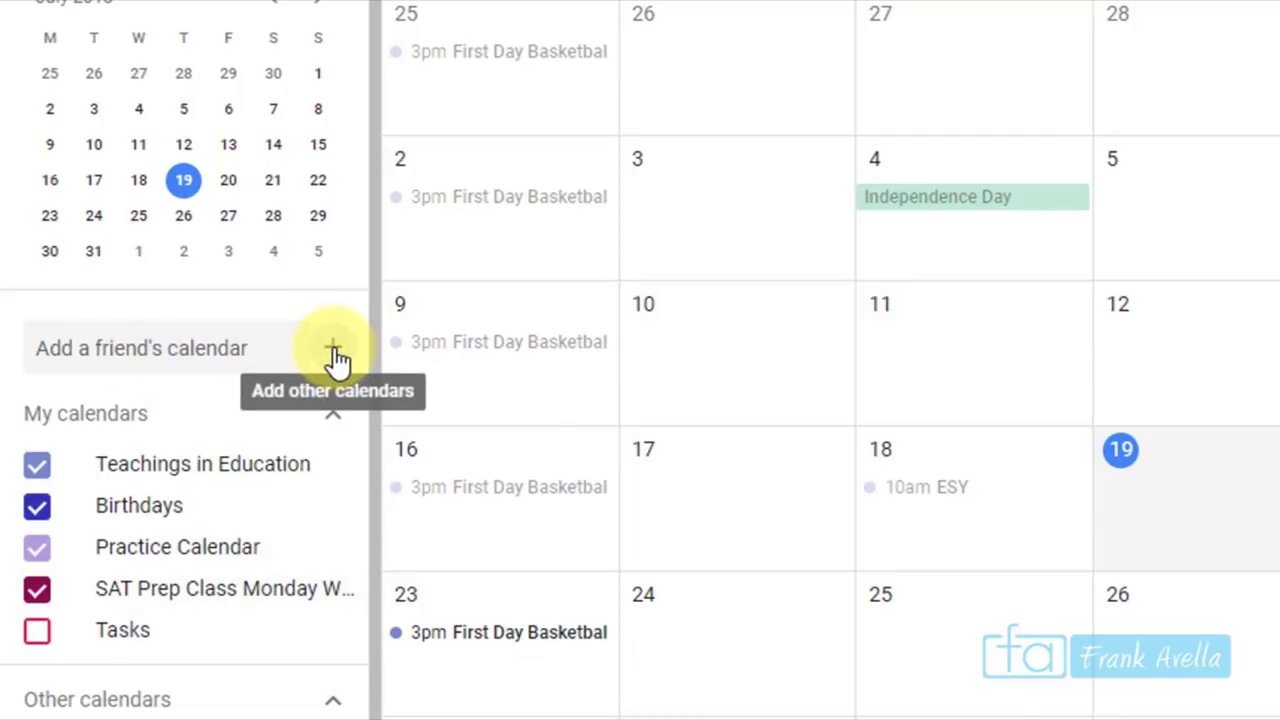
Create 'The New Calendar' with description 'This is an example', then return to month view
left_click(334, 354)
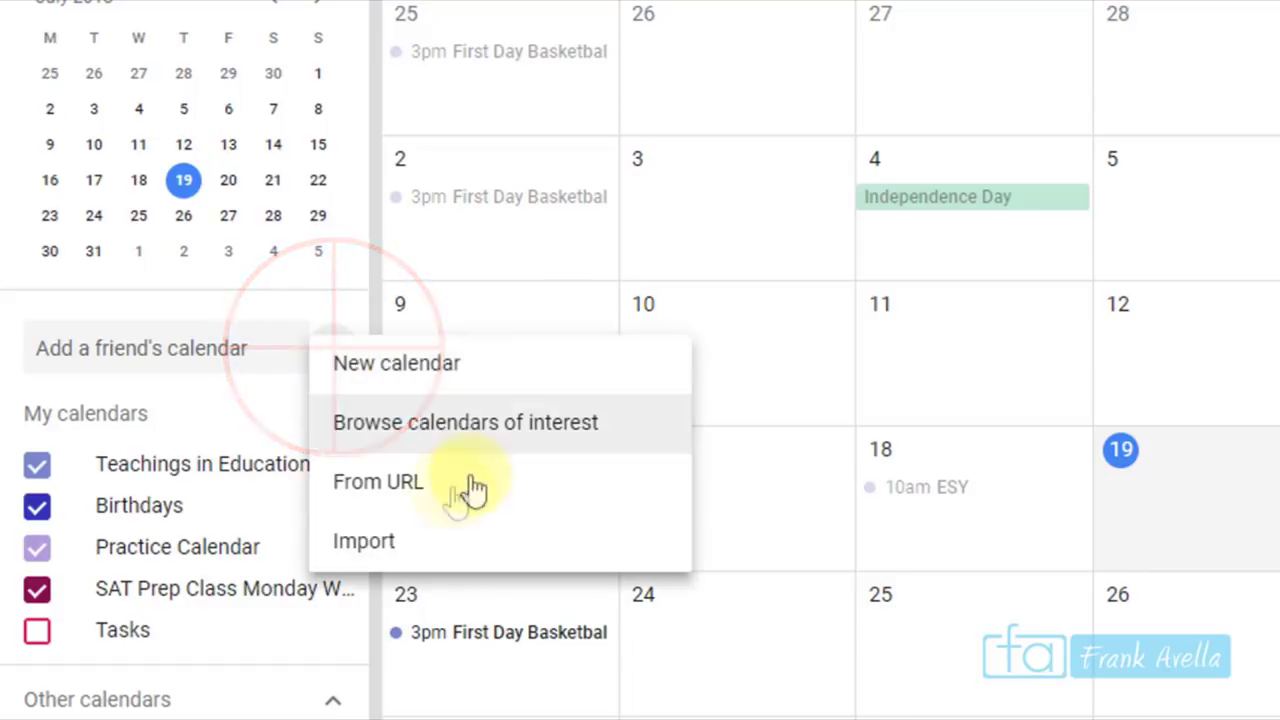
left_click(365, 392)
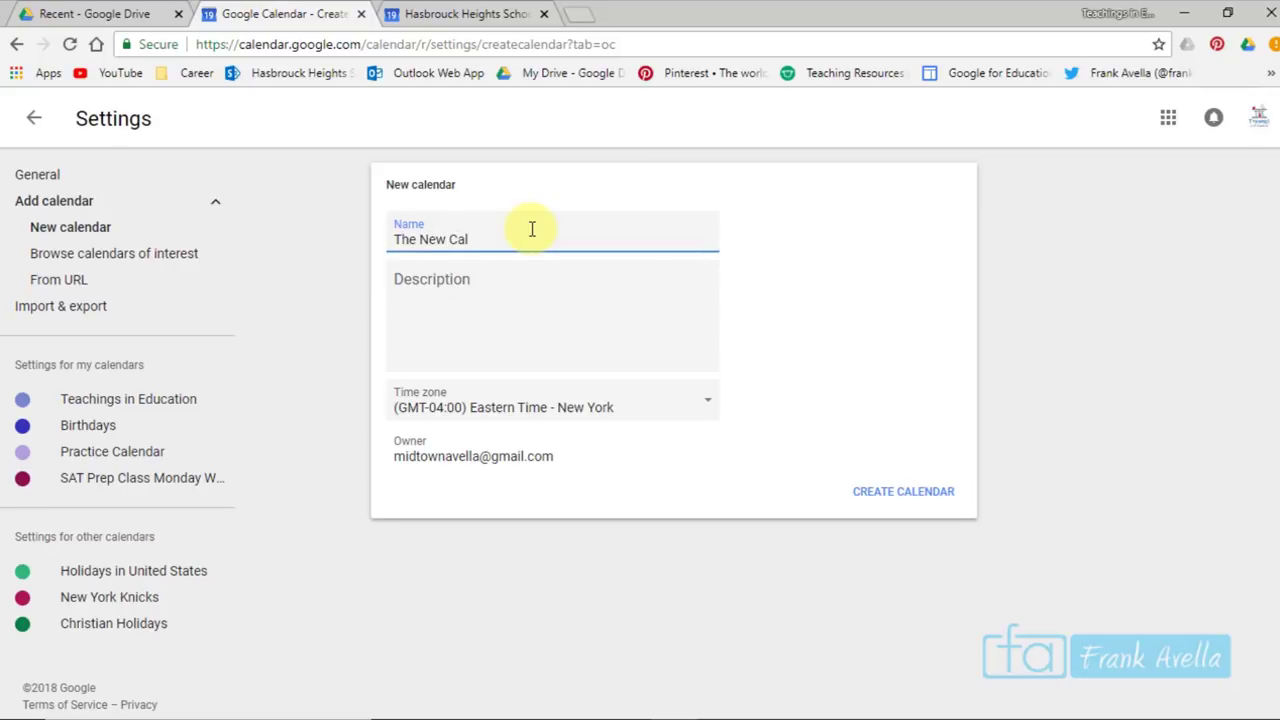
type("The New Calendar")
key("Tab")
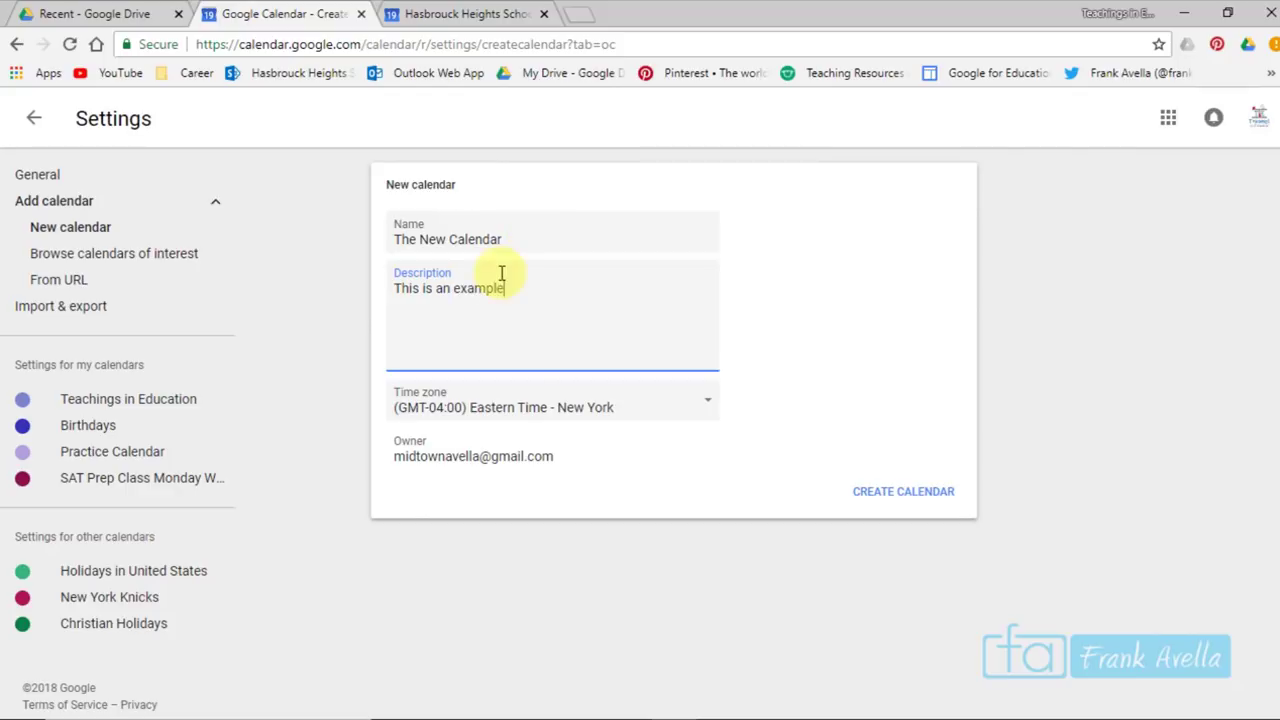
left_click(521, 296)
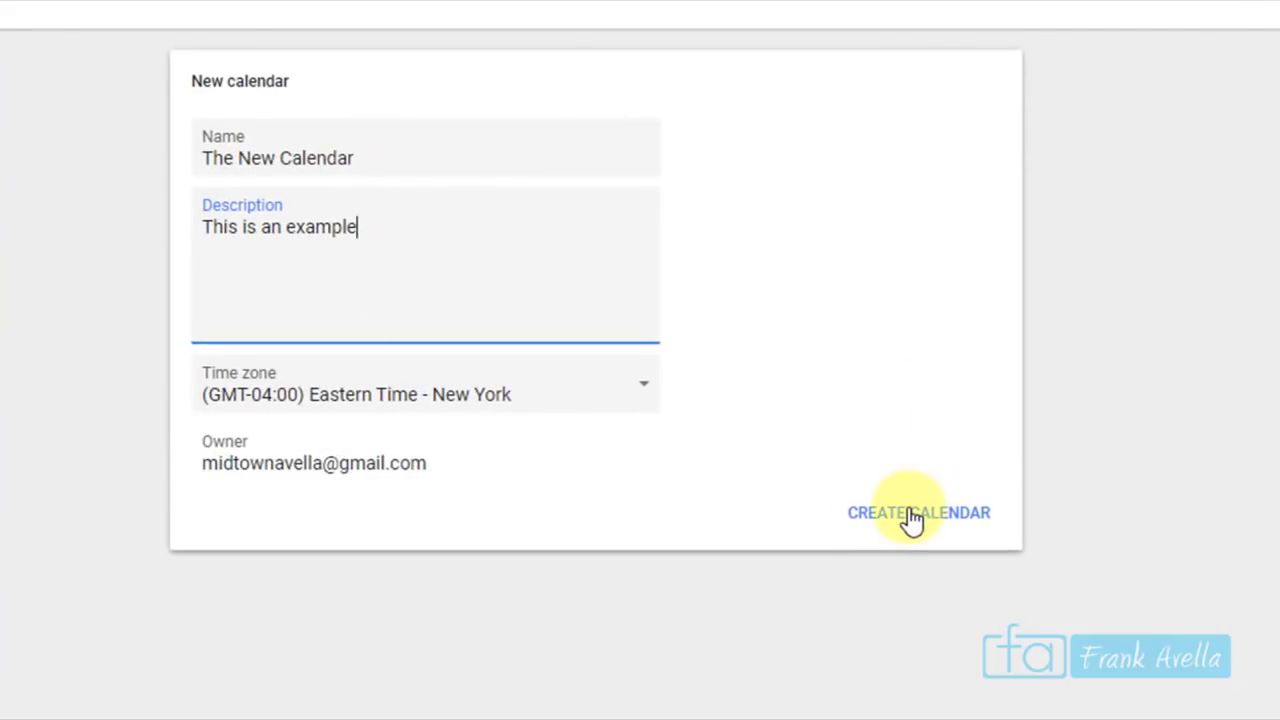
left_click(912, 516)
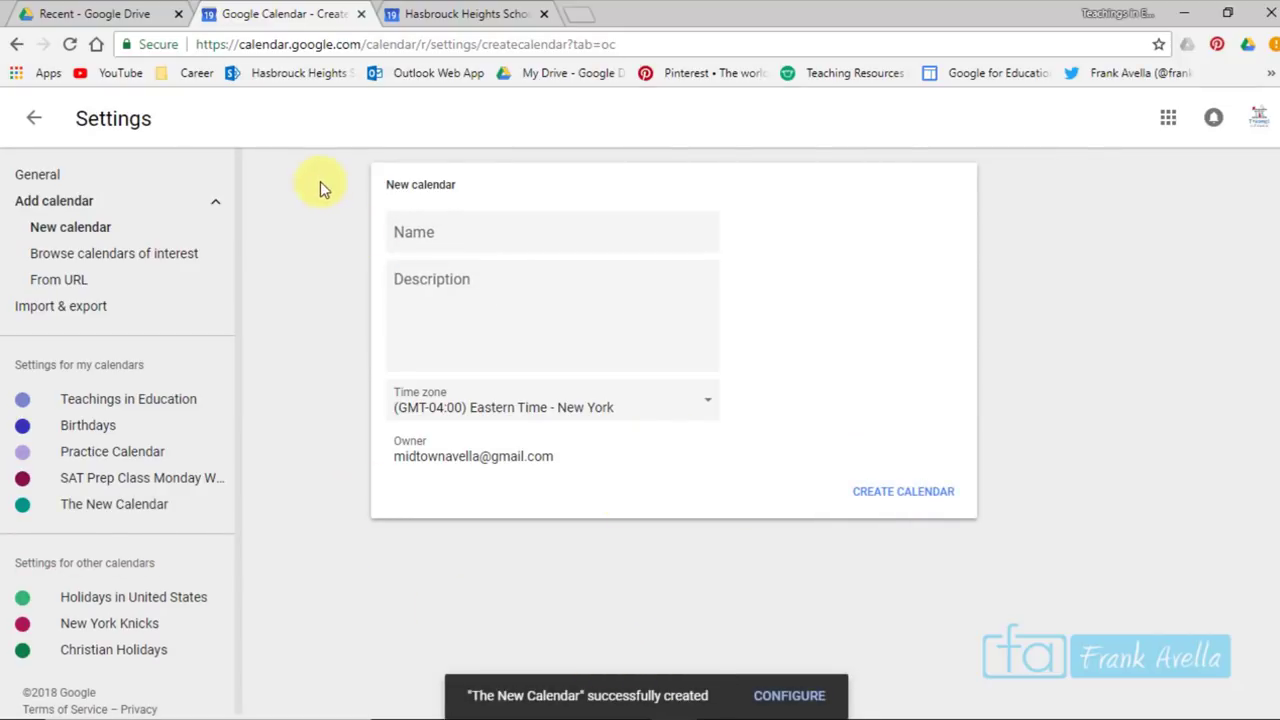
left_click(35, 128)
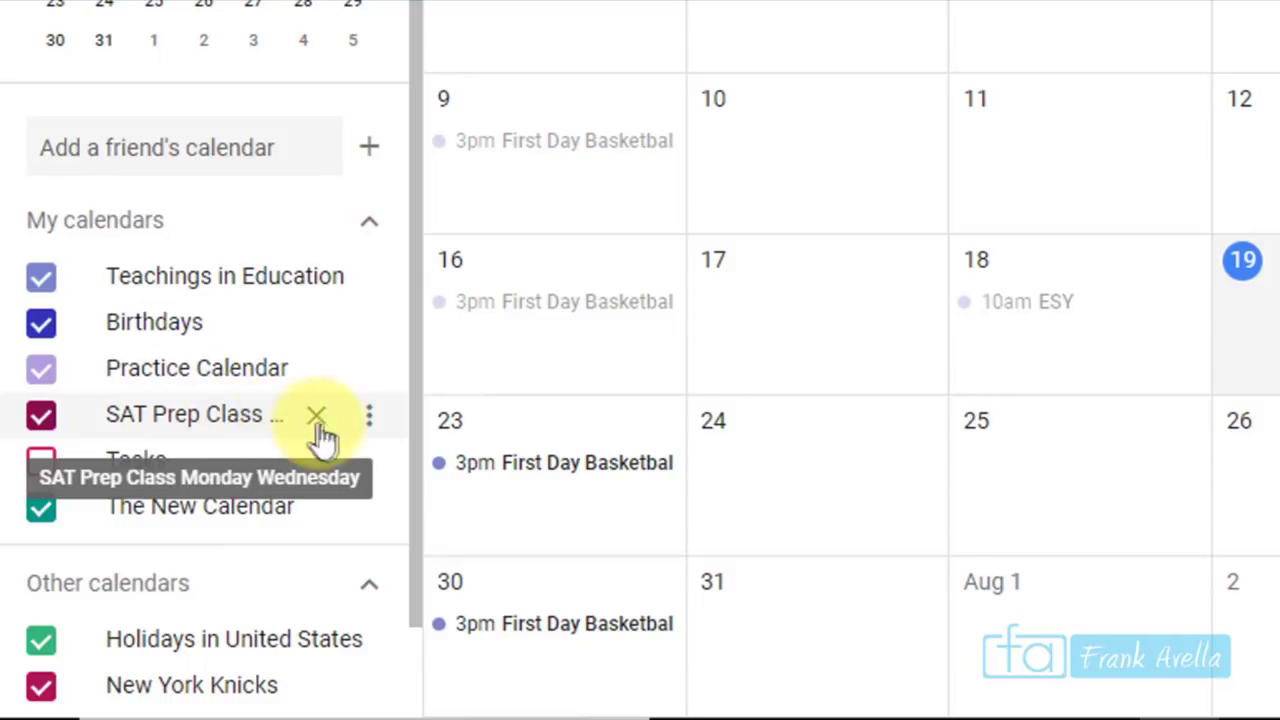
Open SAT Prep Class calendar's settings, browse its sections, and return to the general Calendar settings
left_click(368, 420)
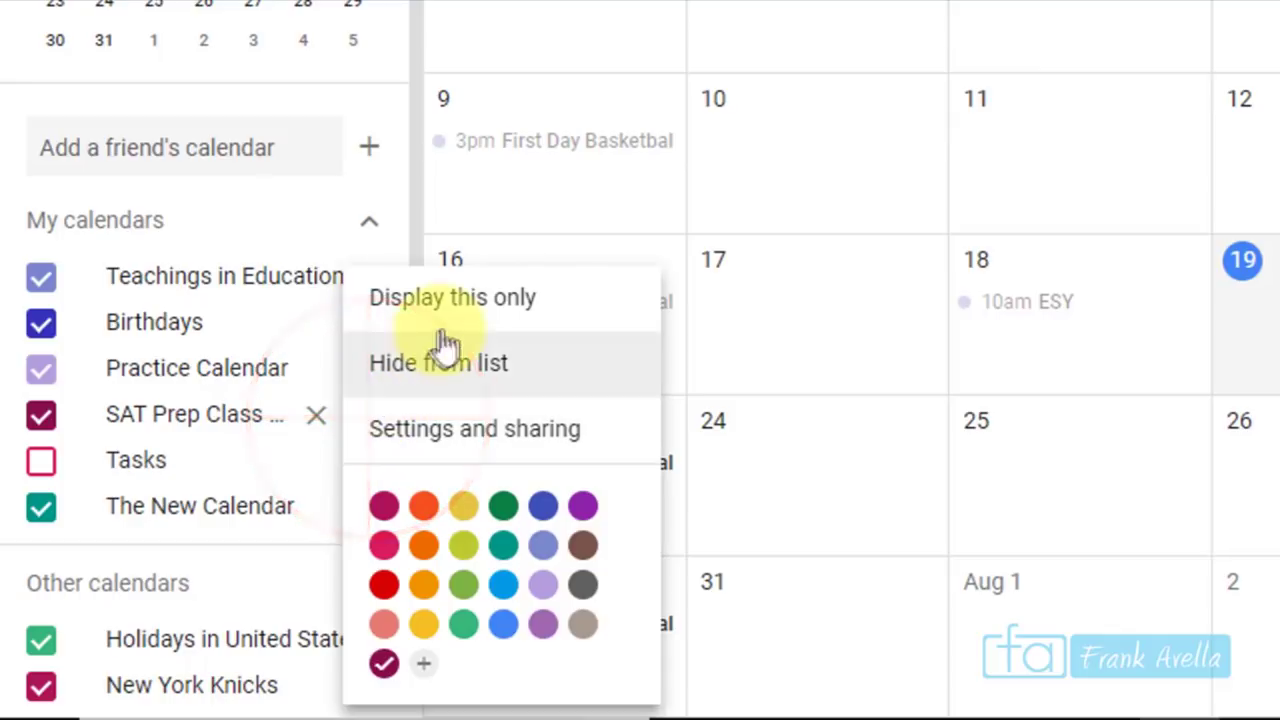
left_click(455, 438)
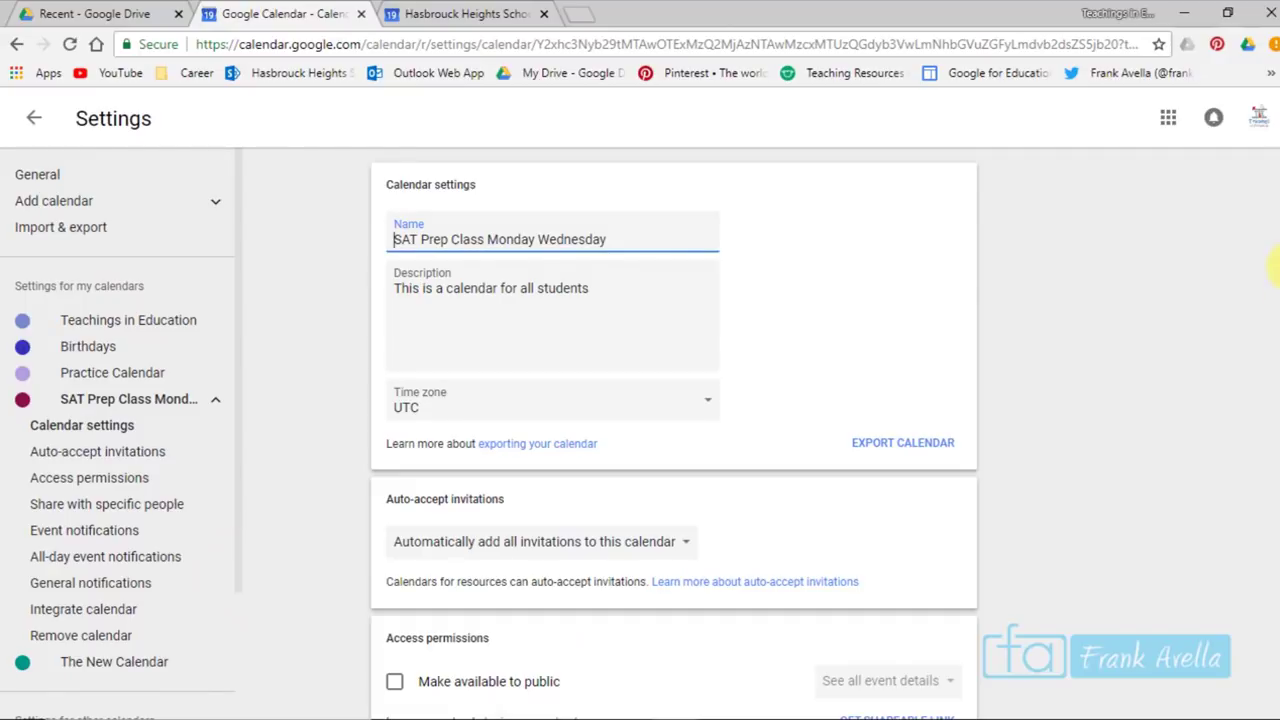
scroll(1275, 265, "down", 3)
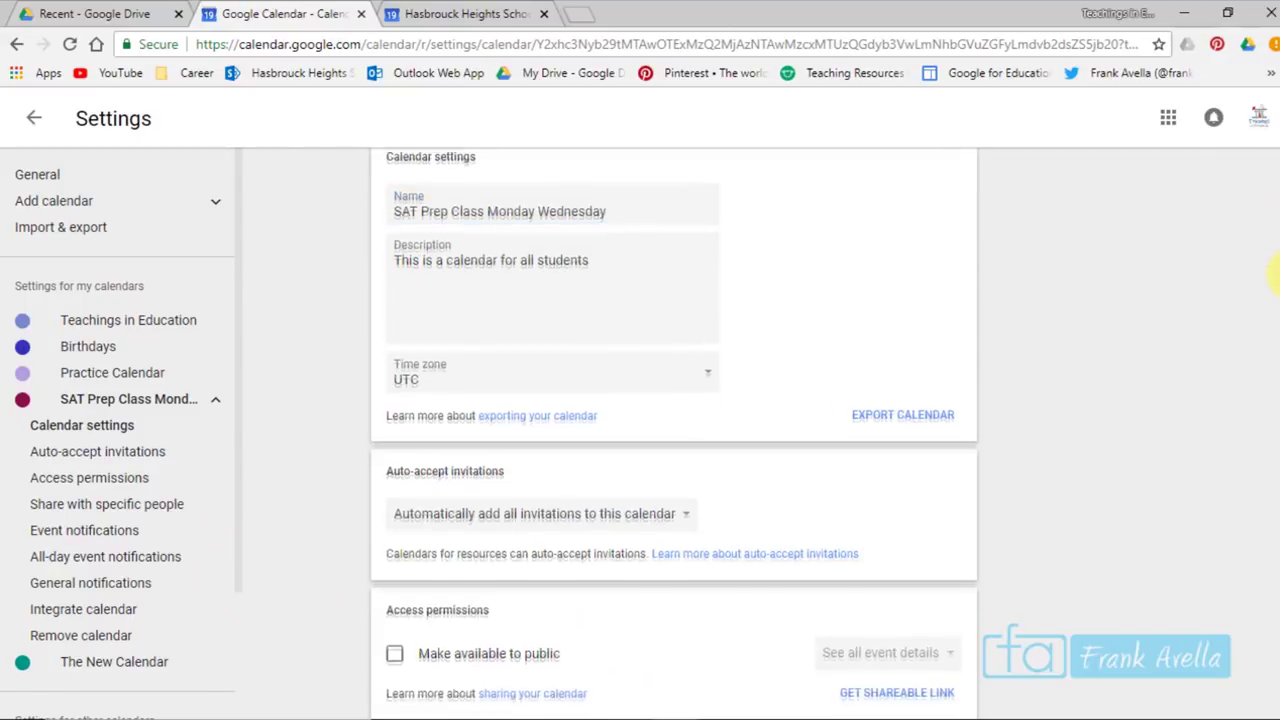
left_click_drag(1275, 345, 1255, 382)
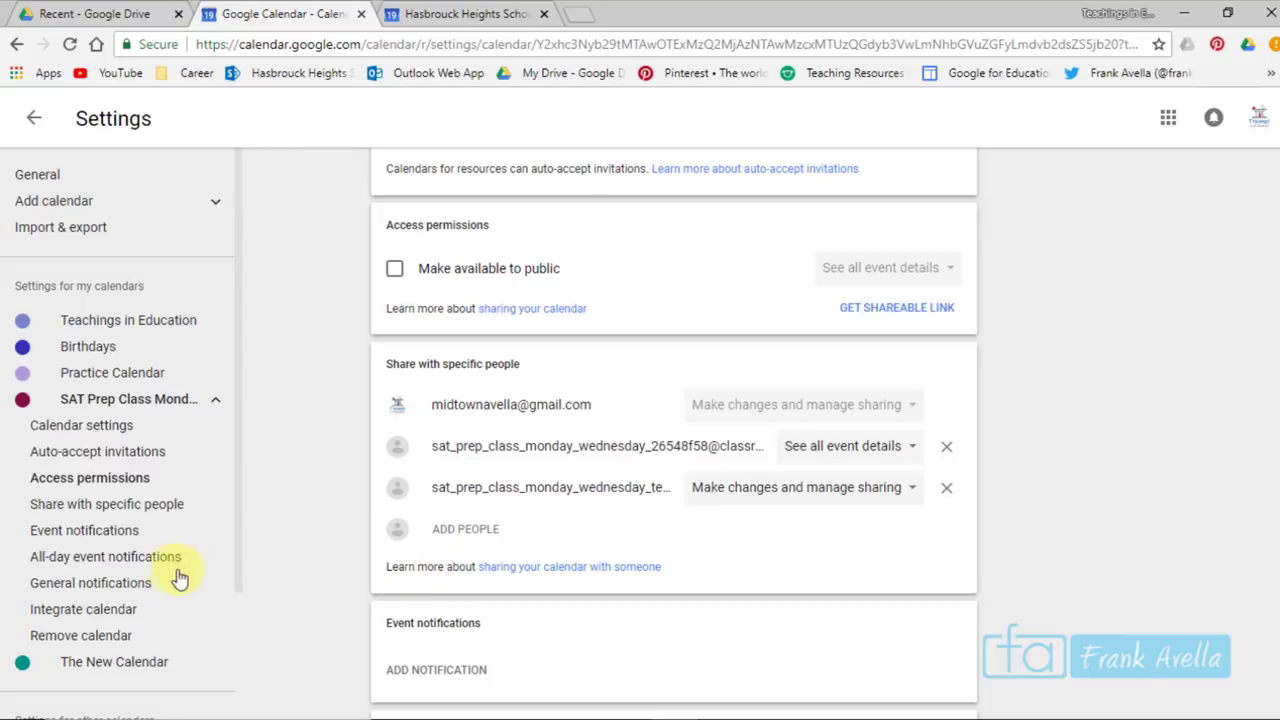
left_click(76, 537)
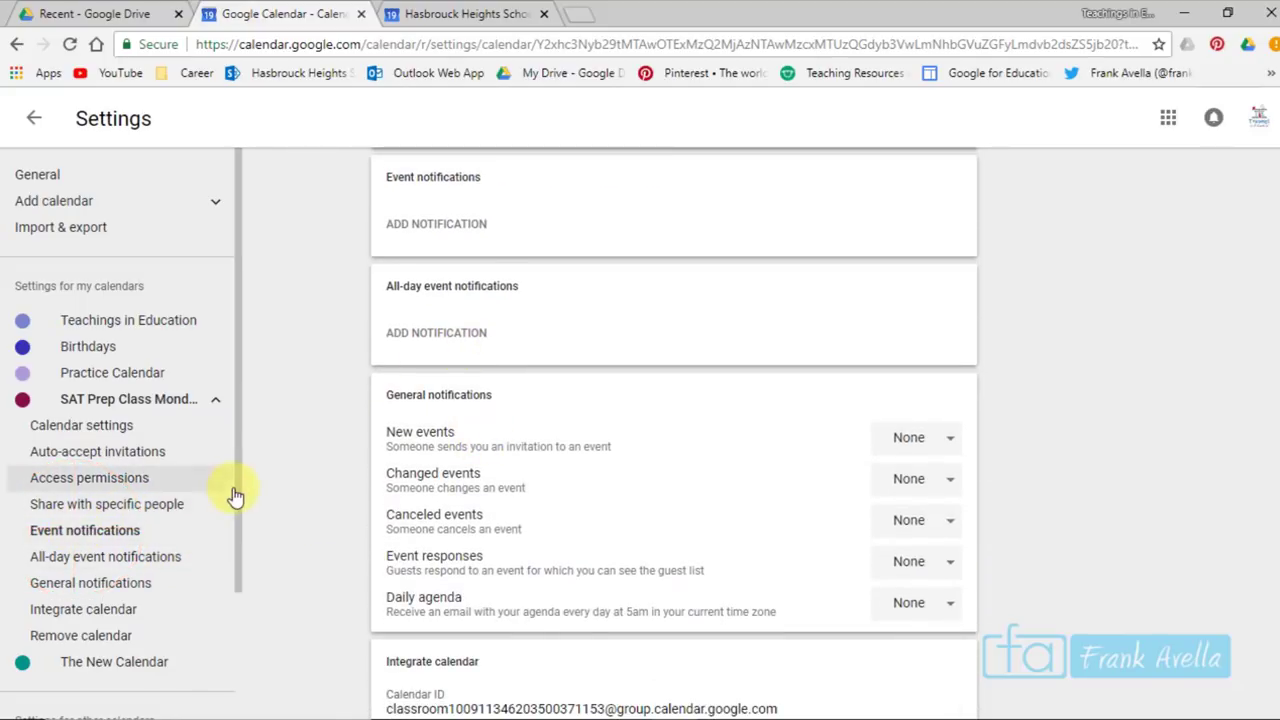
left_click(85, 640)
left_click(113, 595)
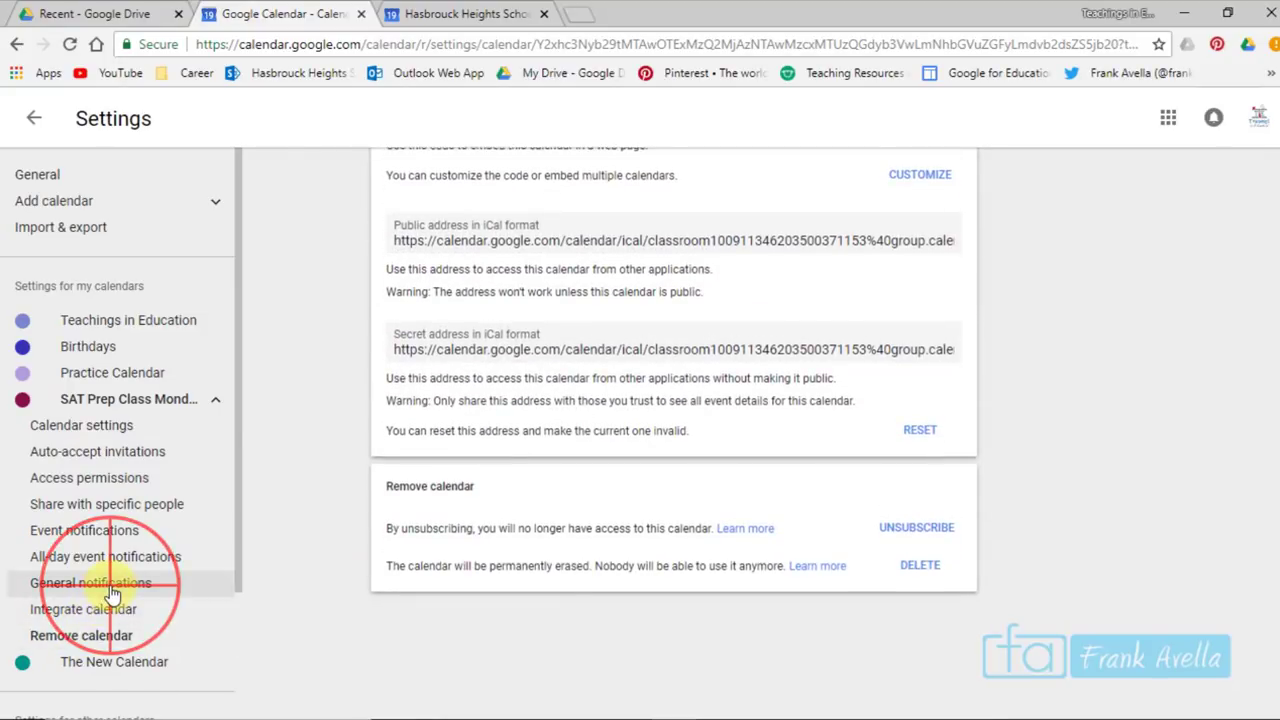
left_click(125, 425)
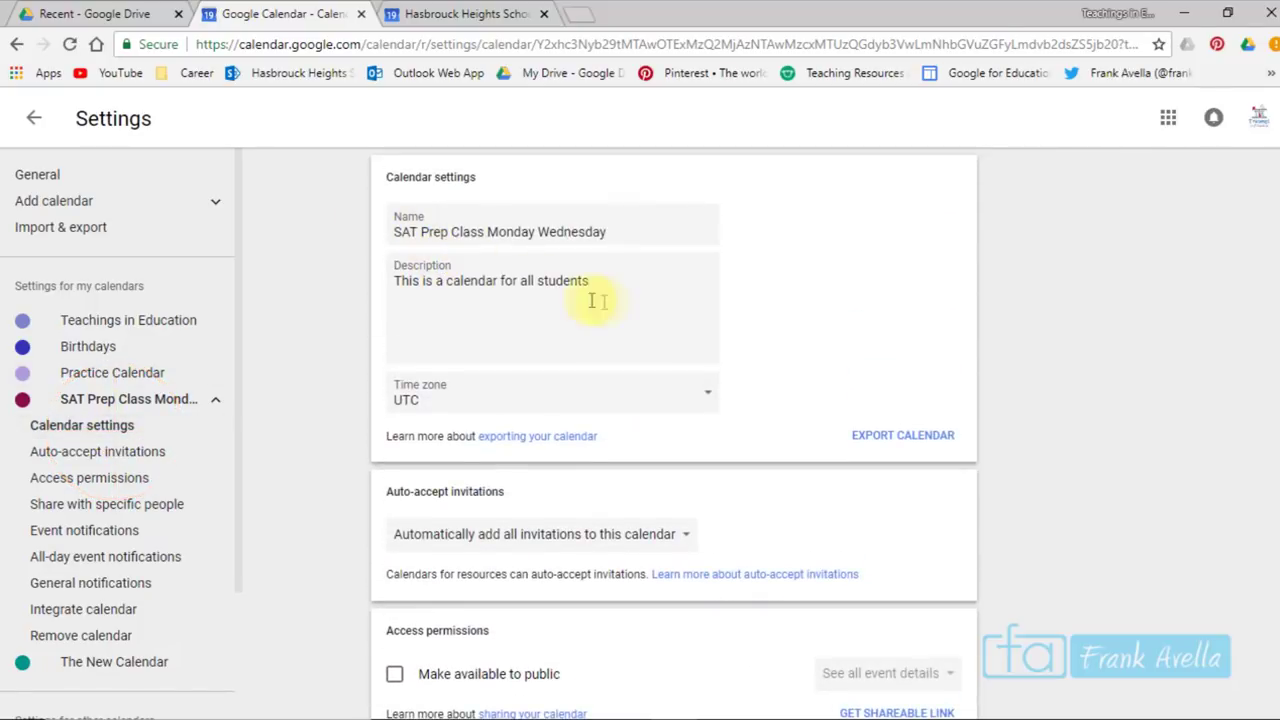
Rename the calendar to 'SAT Prep Class Today', leaving the time zone at UTC
left_click(604, 288)
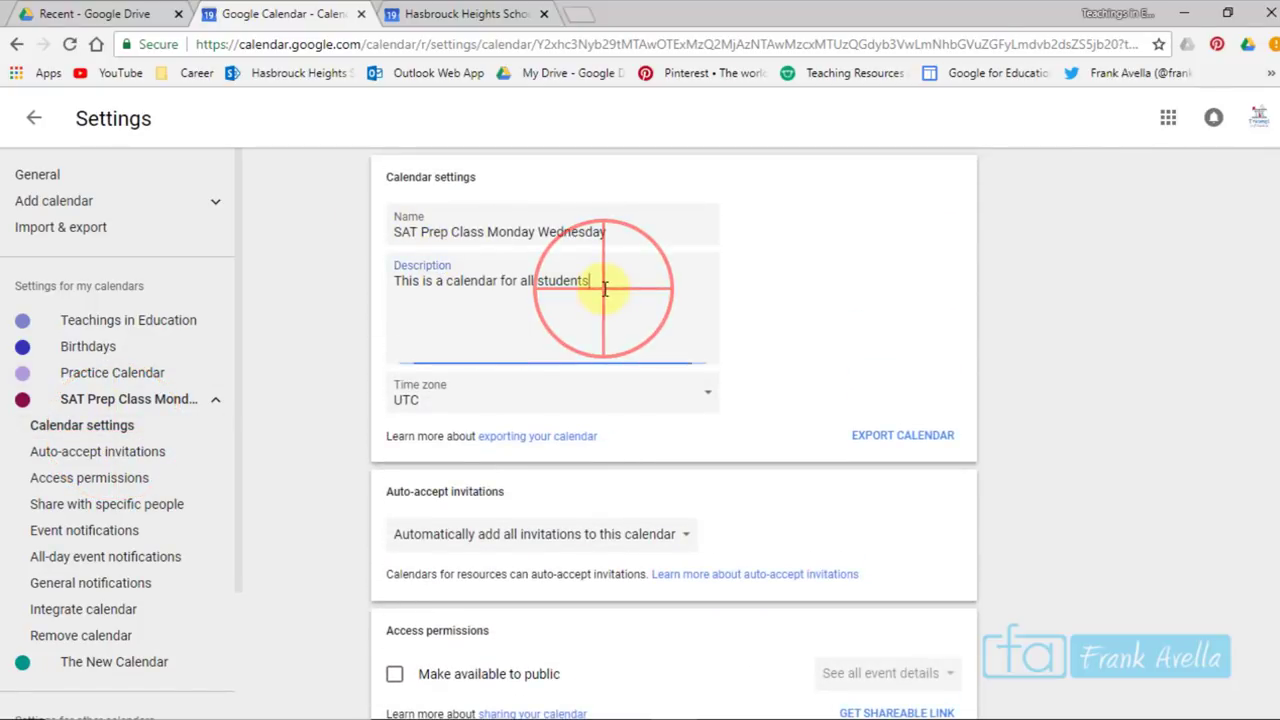
left_click(706, 403)
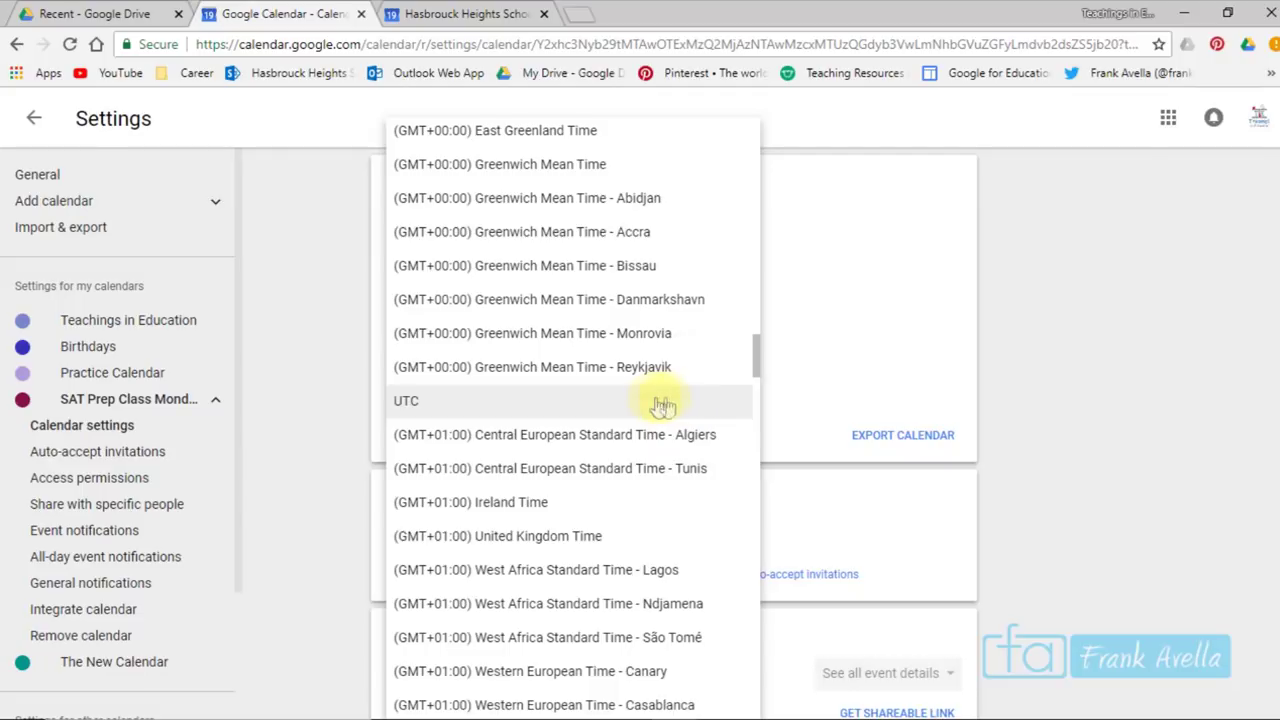
left_click(706, 400)
left_click(611, 233)
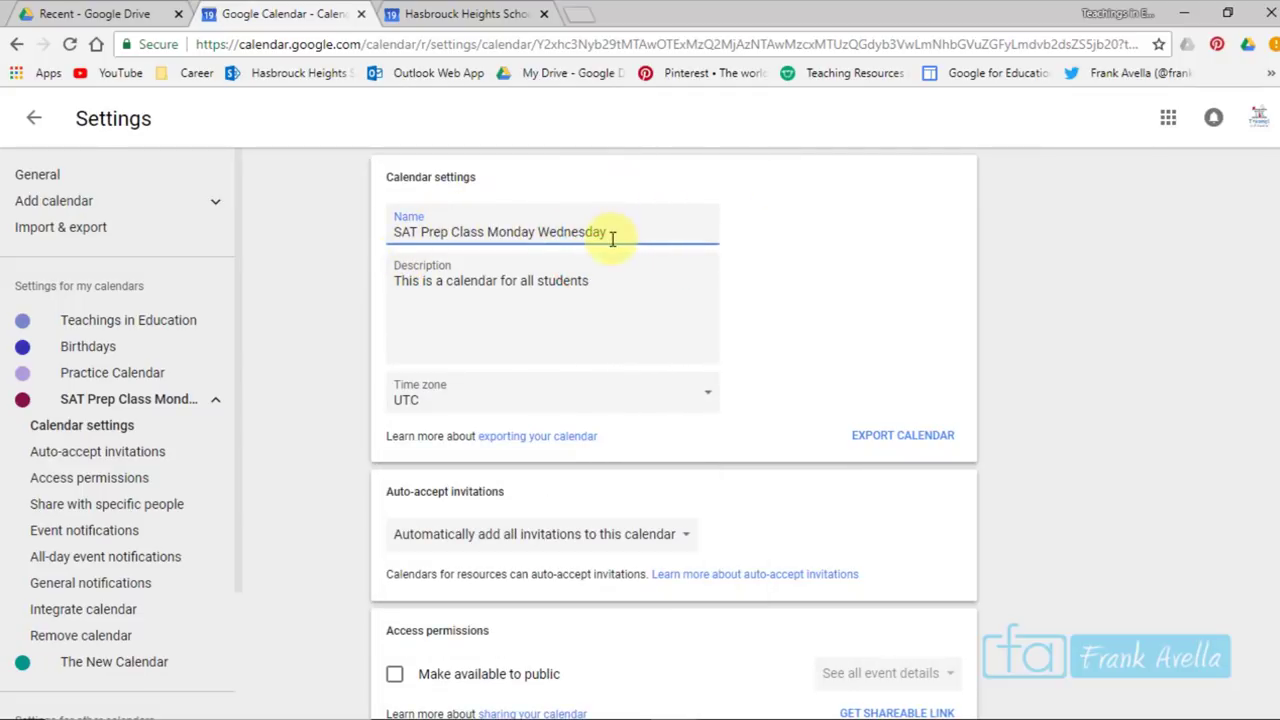
left_click_drag(611, 237, 500, 250)
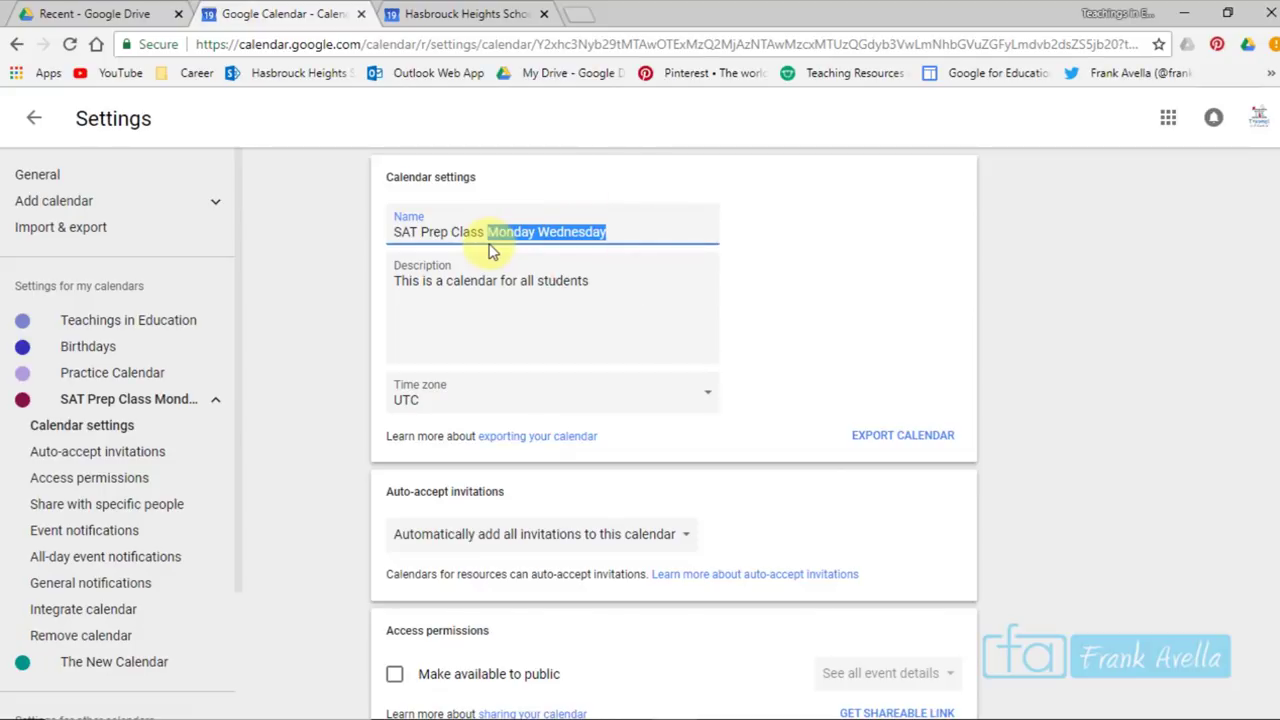
left_click(945, 267)
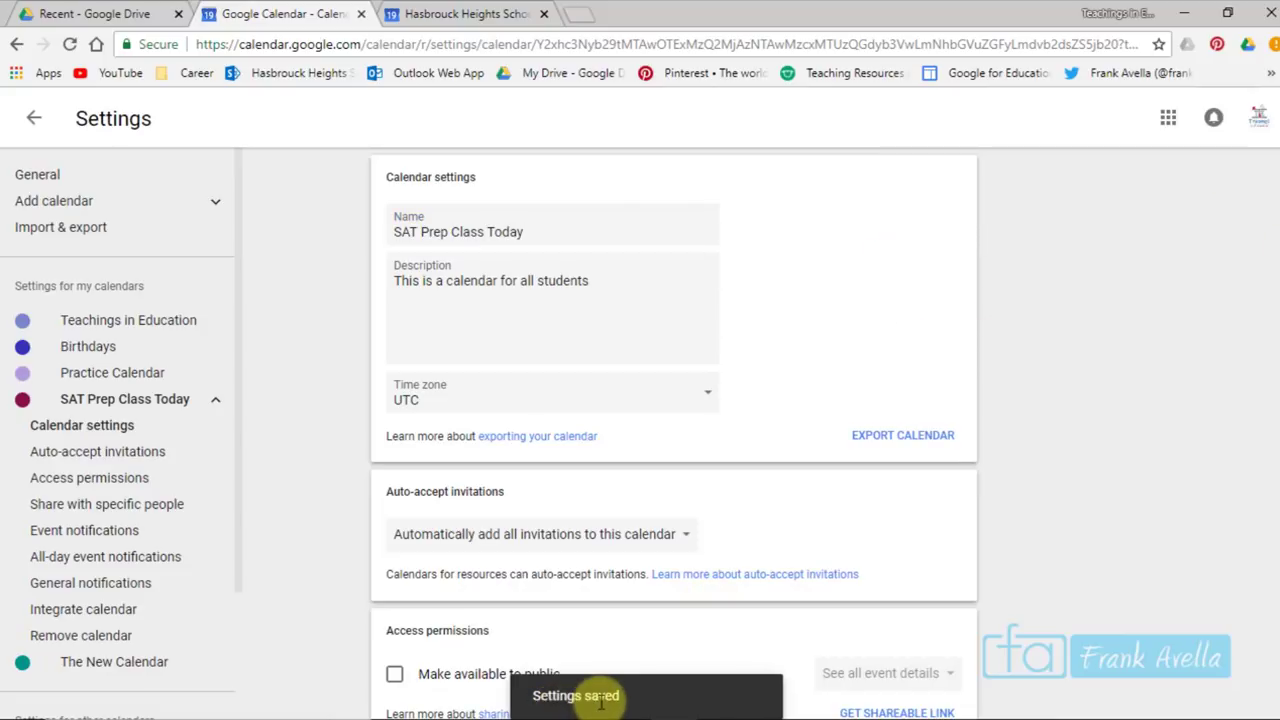
left_click_drag(1276, 175, 1277, 330)
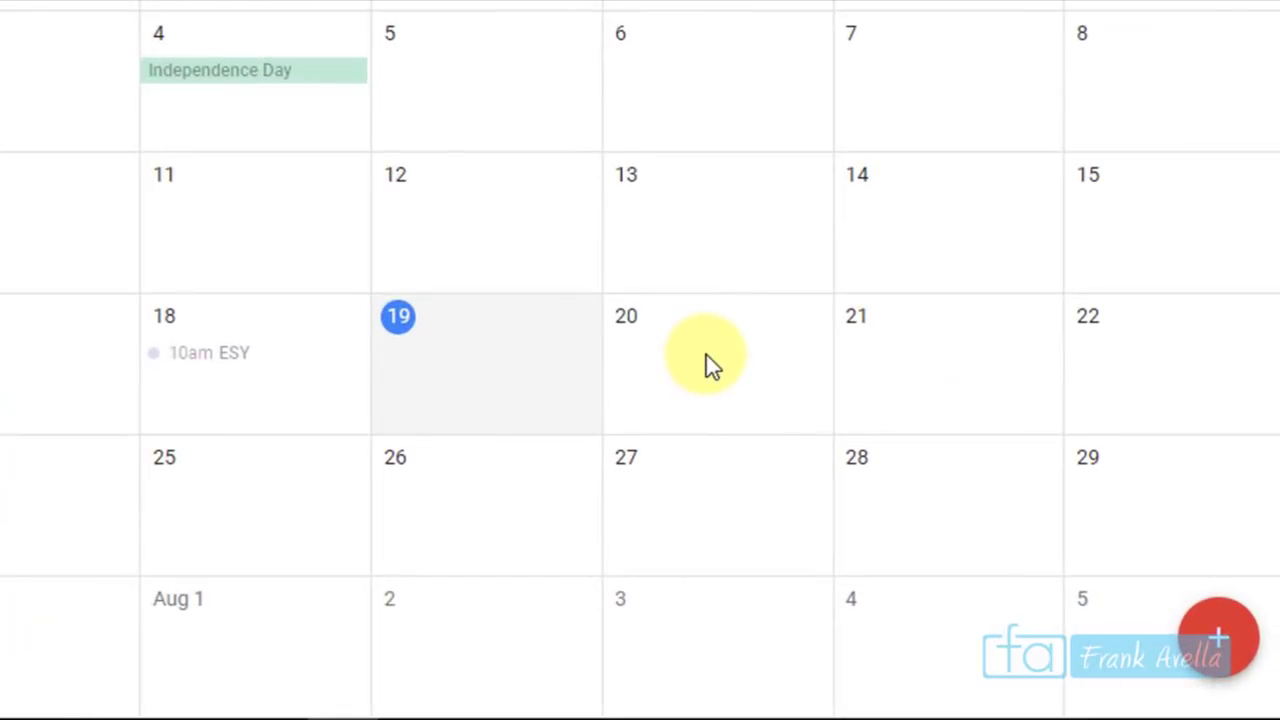
Save a 'Baseball practice' event on July 20 from 2:00pm to 4:00pm
left_click(706, 357)
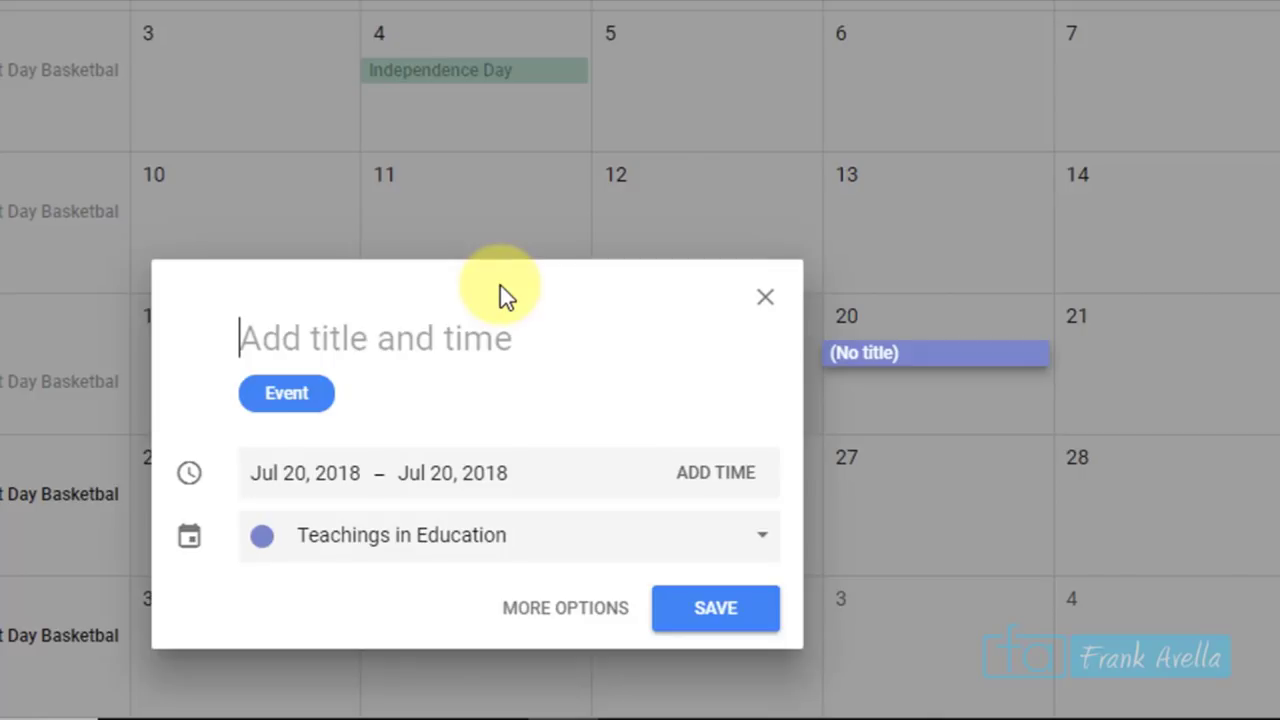
type("Bas")
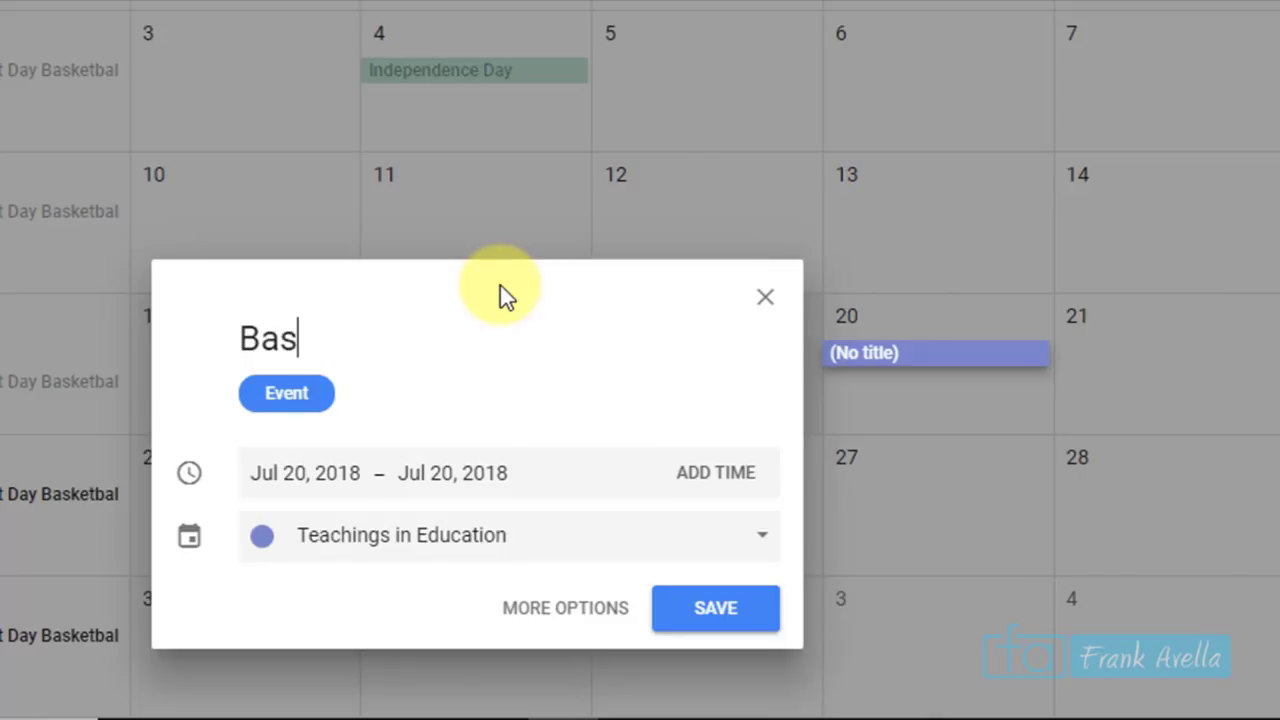
type("eball practice")
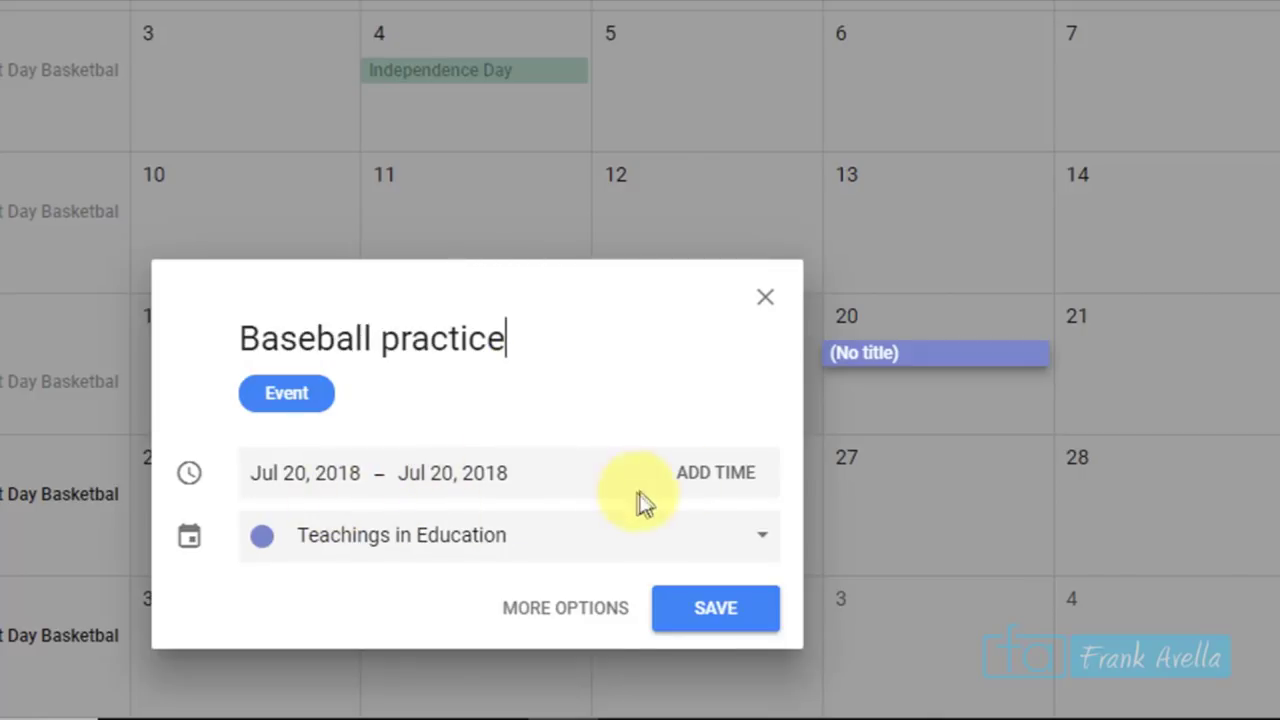
left_click(703, 477)
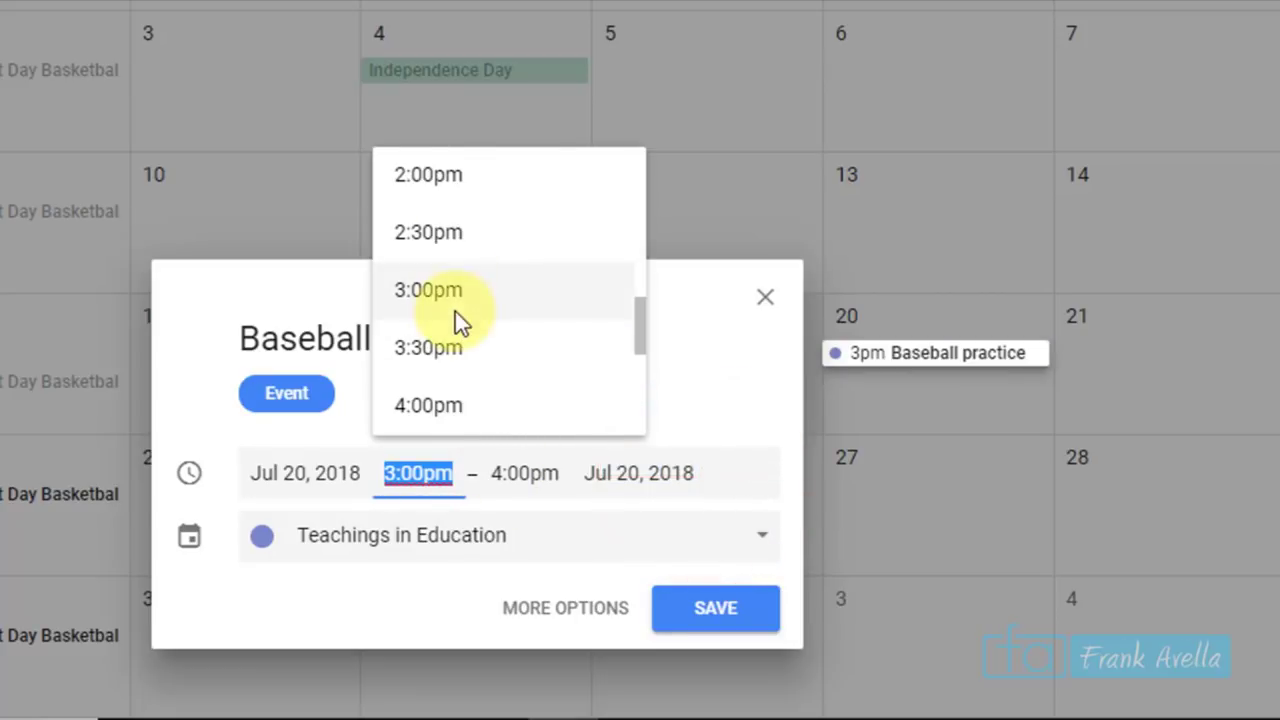
left_click(482, 183)
left_click(531, 475)
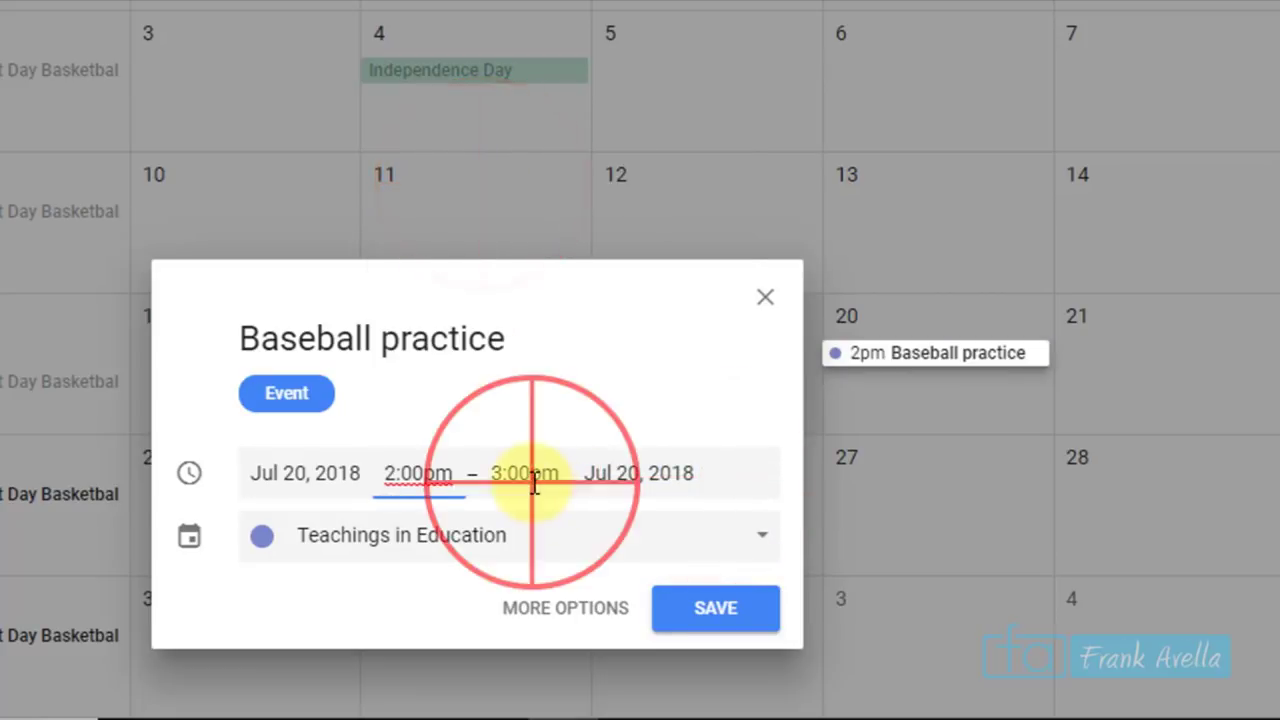
left_click(555, 405)
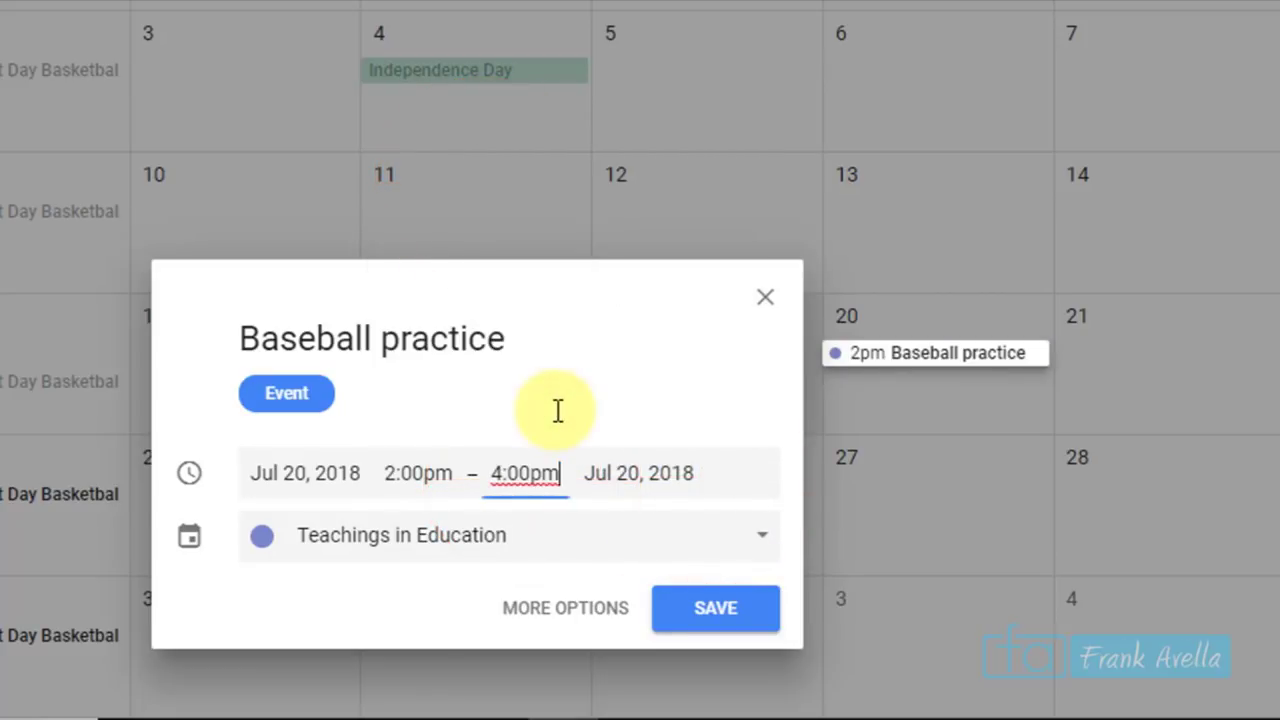
left_click(722, 617)
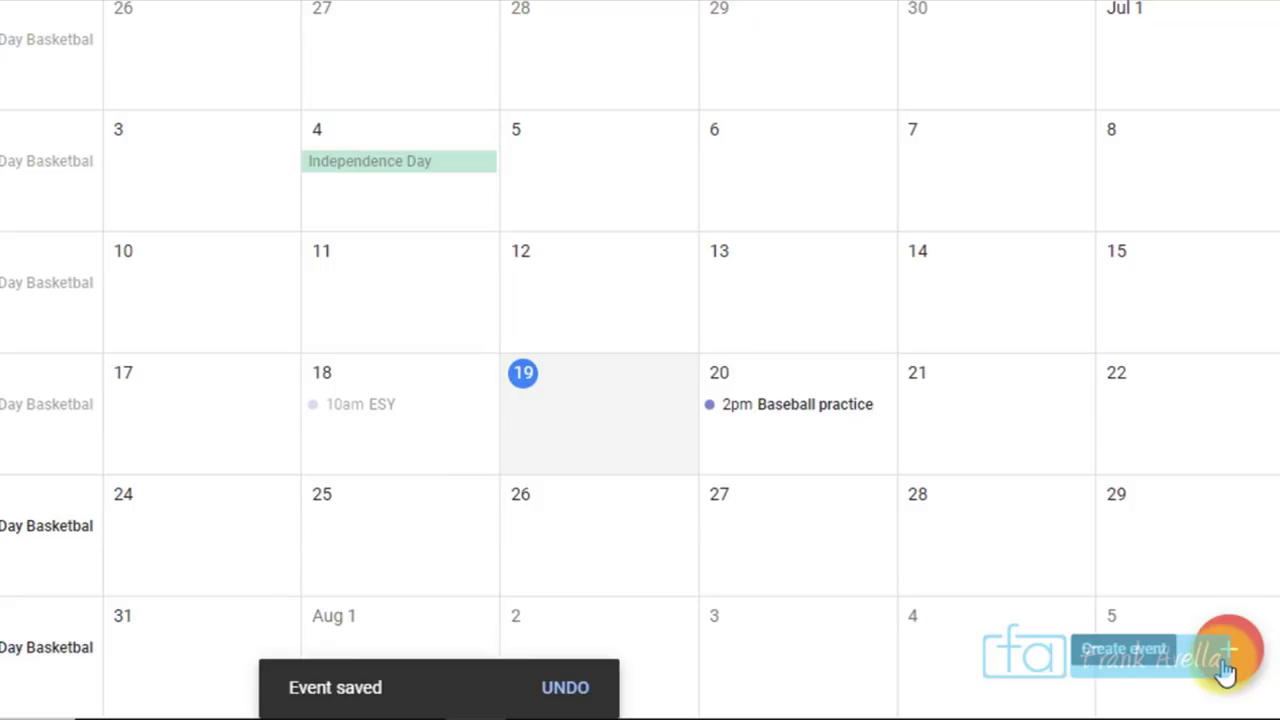
Start a detailed new event, leaving it not all-day and without repetition
left_click(1226, 672)
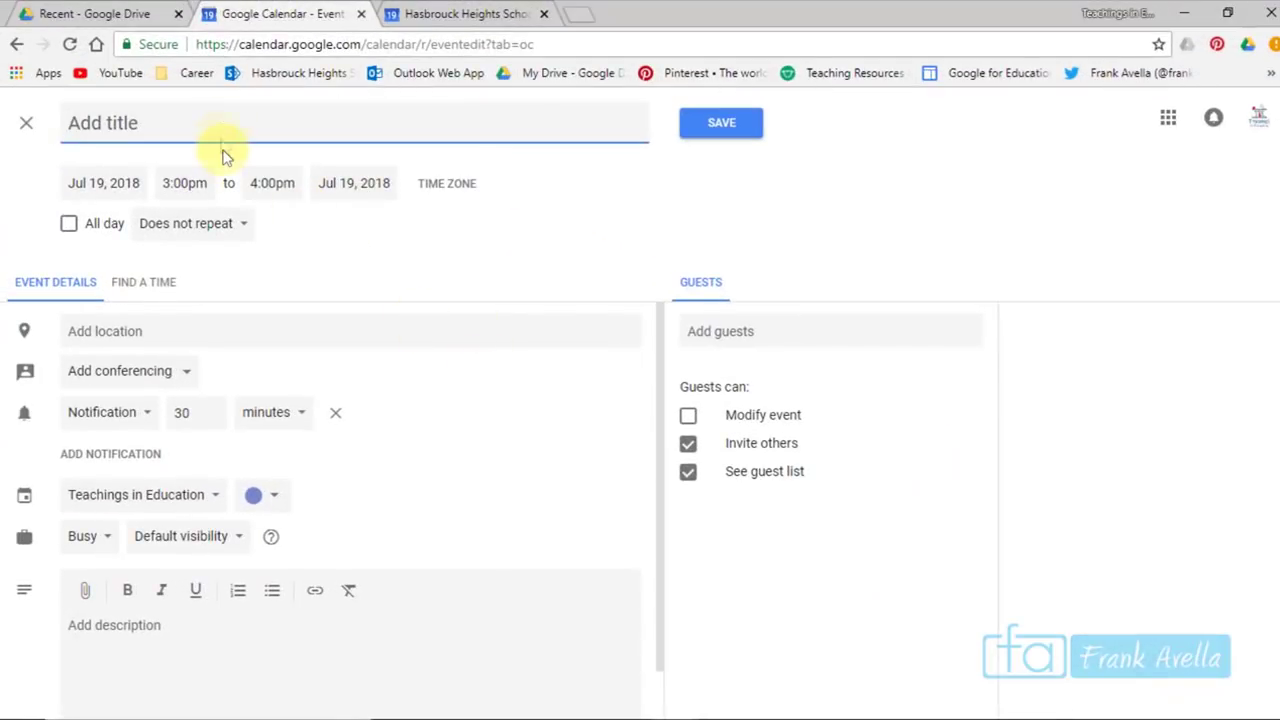
left_click(68, 224)
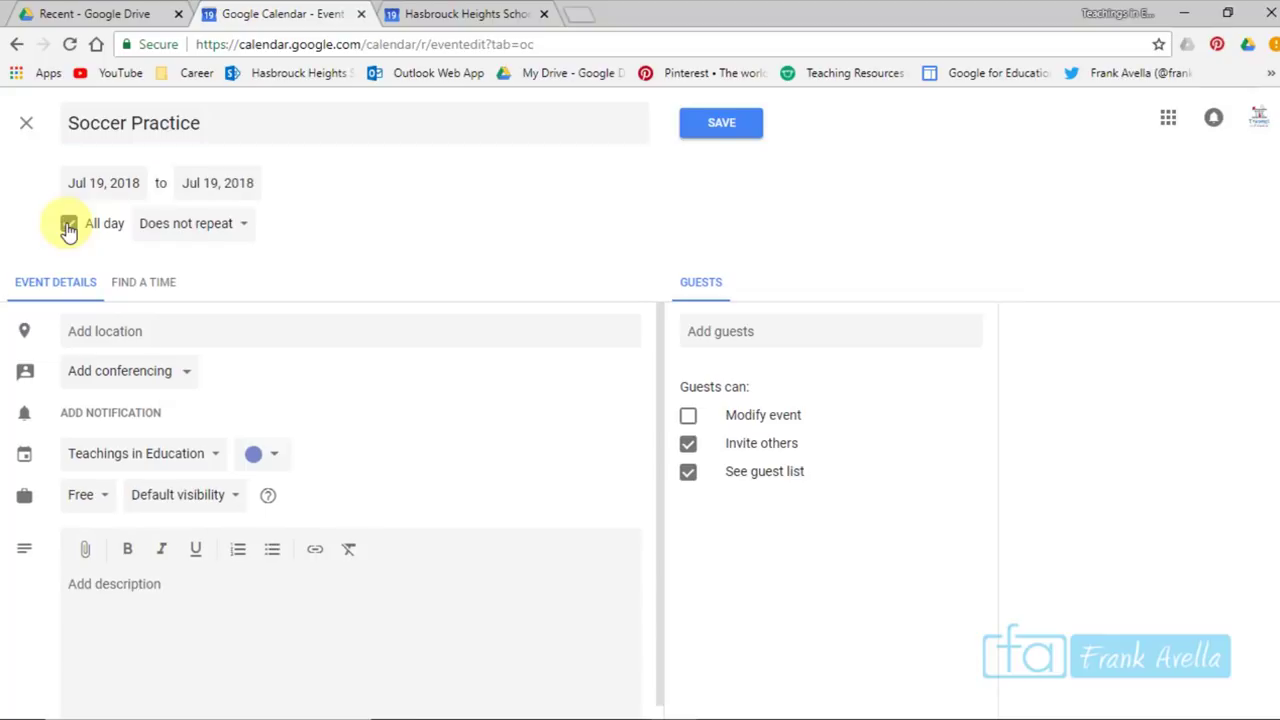
left_click(68, 224)
left_click(220, 224)
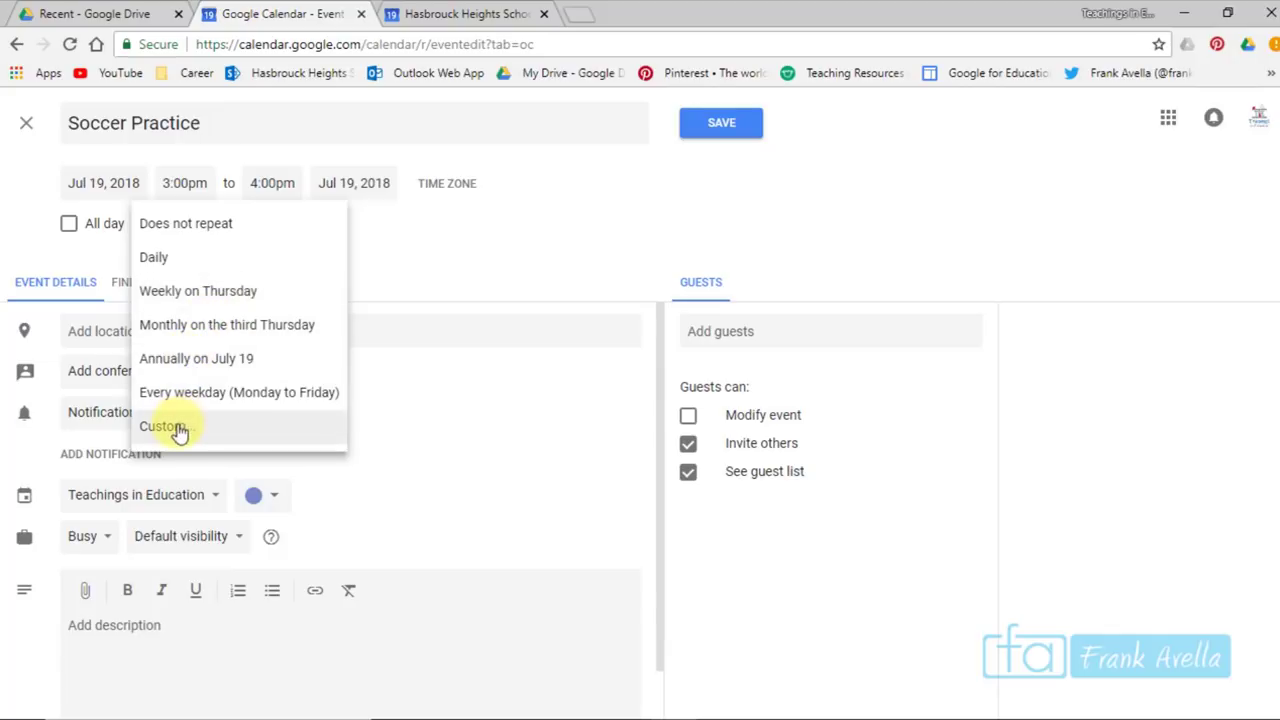
left_click(455, 310)
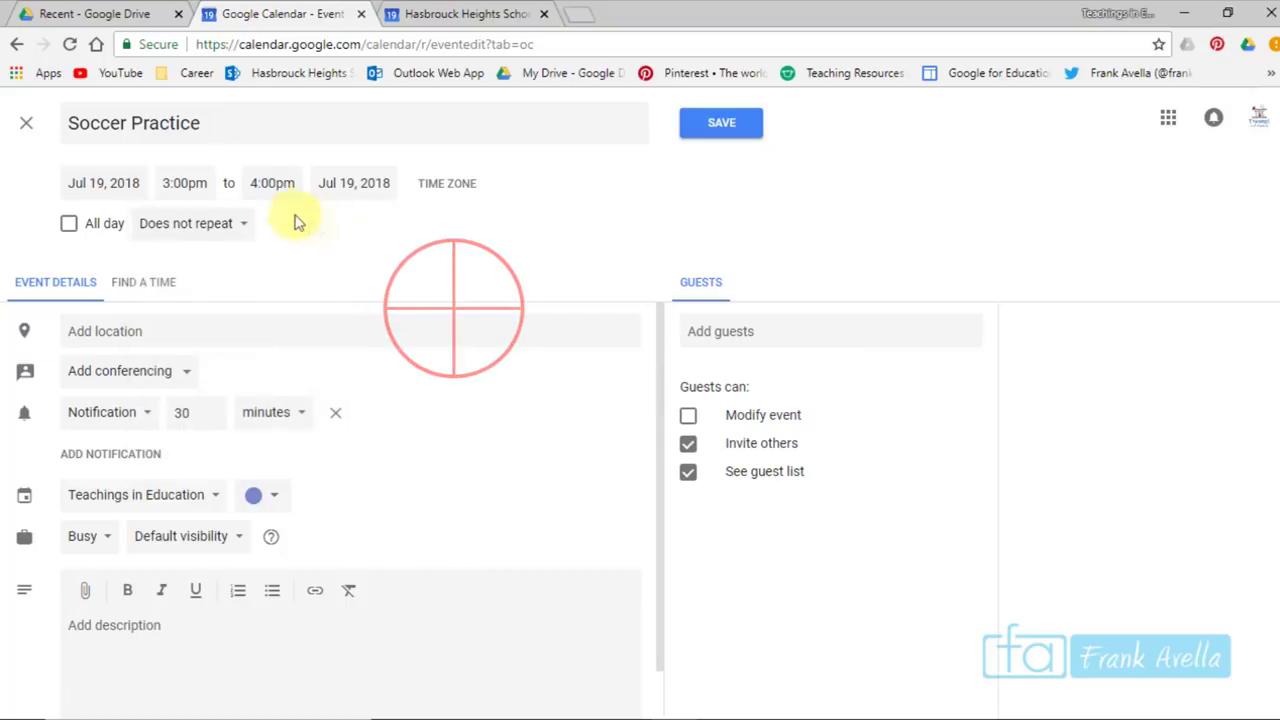
Set the event to 8:00am–10:00am and keep the on-screen notification reminder
left_click(198, 185)
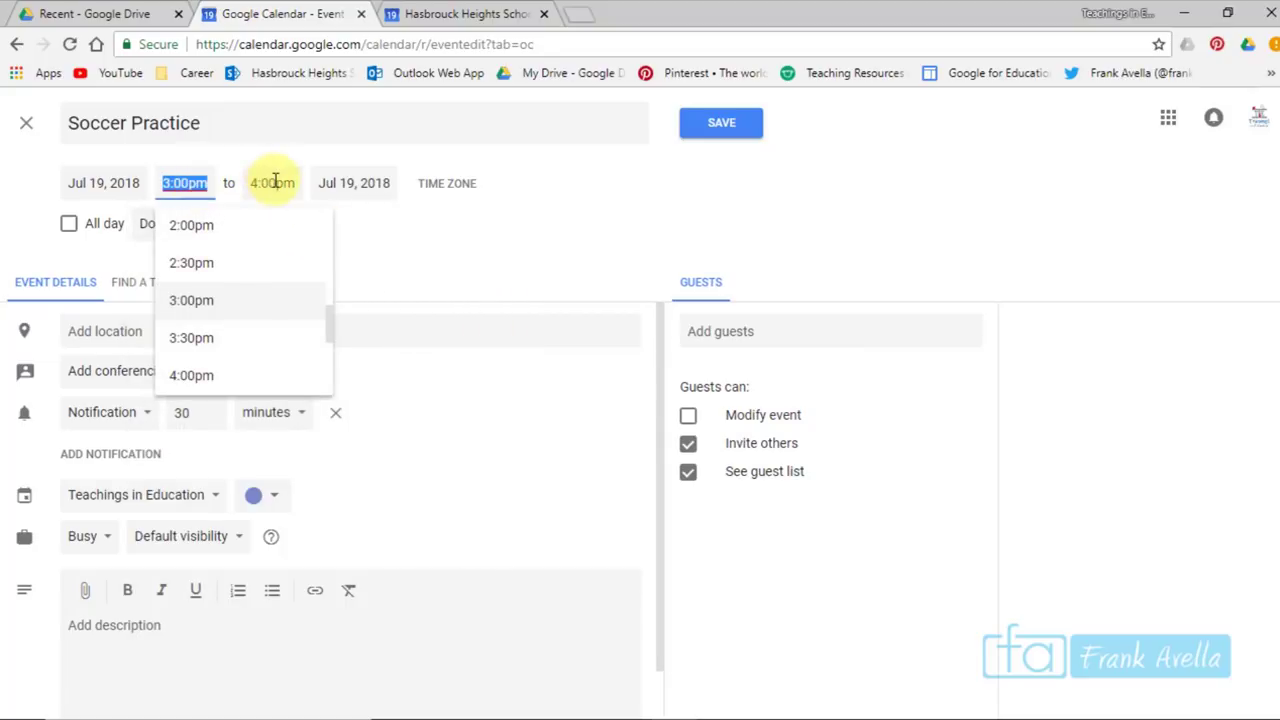
left_click_drag(331, 329, 275, 293)
left_click(245, 292)
left_click(278, 181)
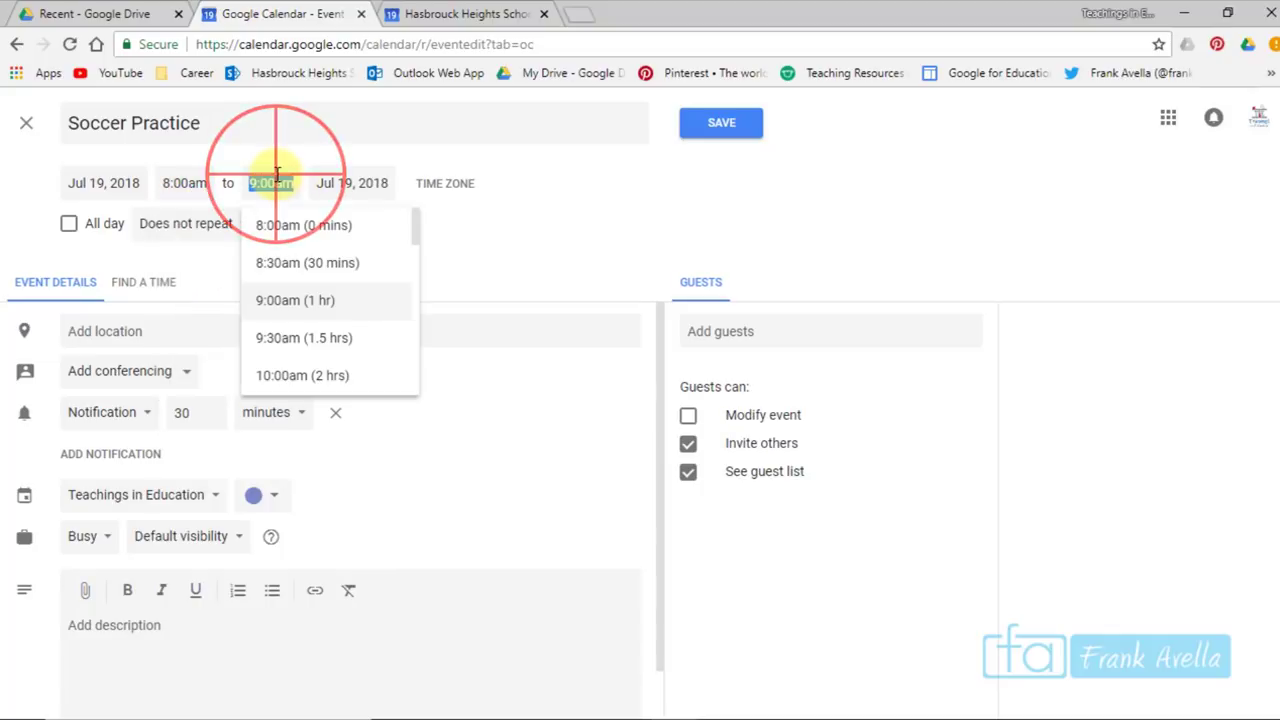
left_click(300, 375)
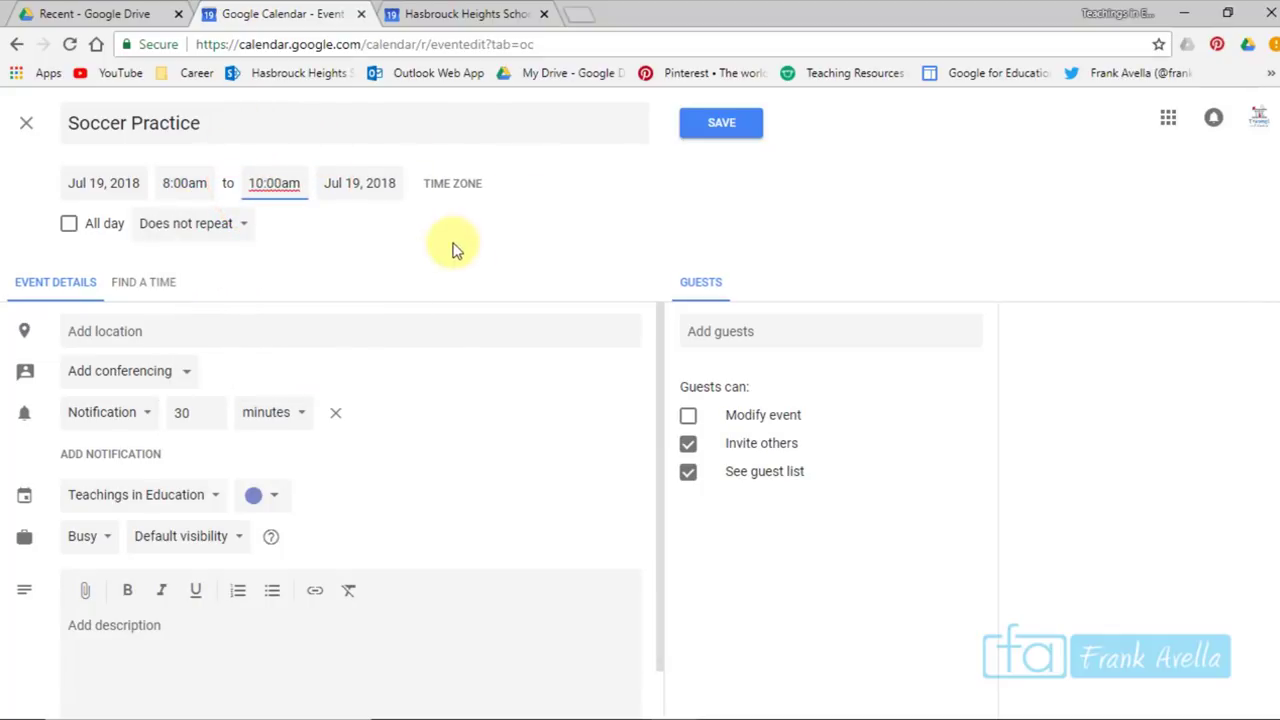
left_click(150, 422)
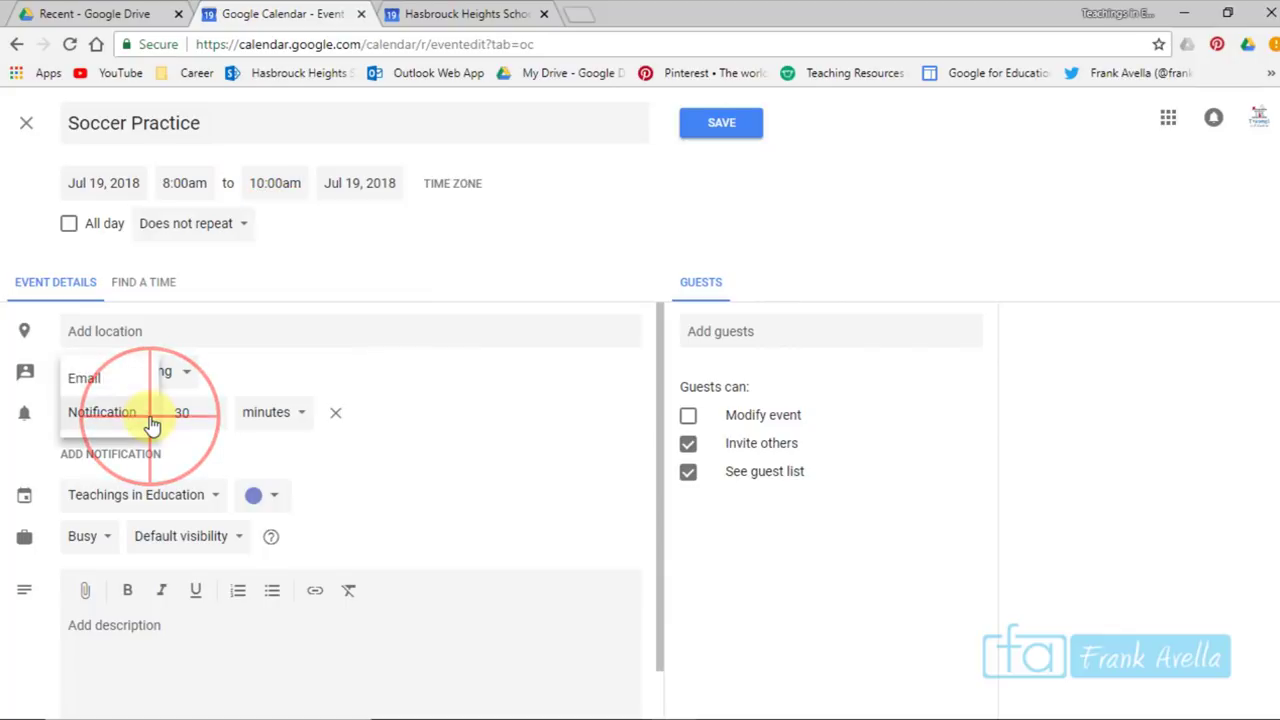
left_click(150, 422)
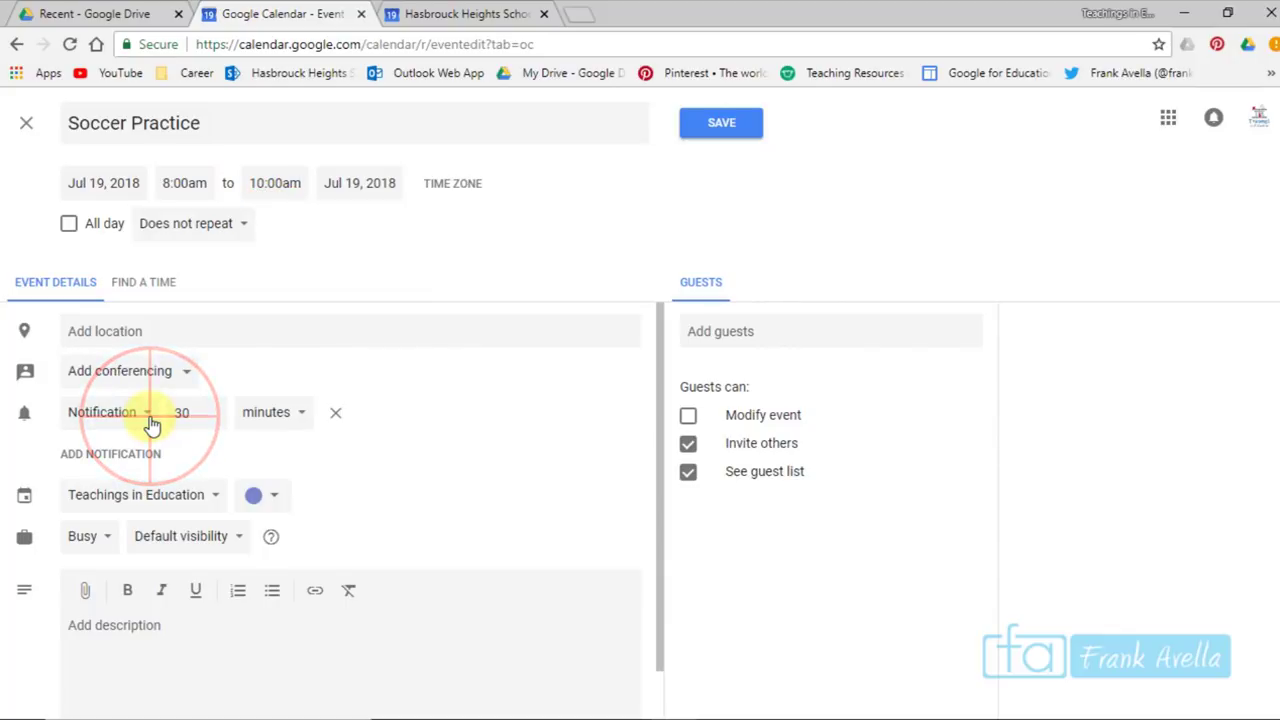
left_click(149, 418)
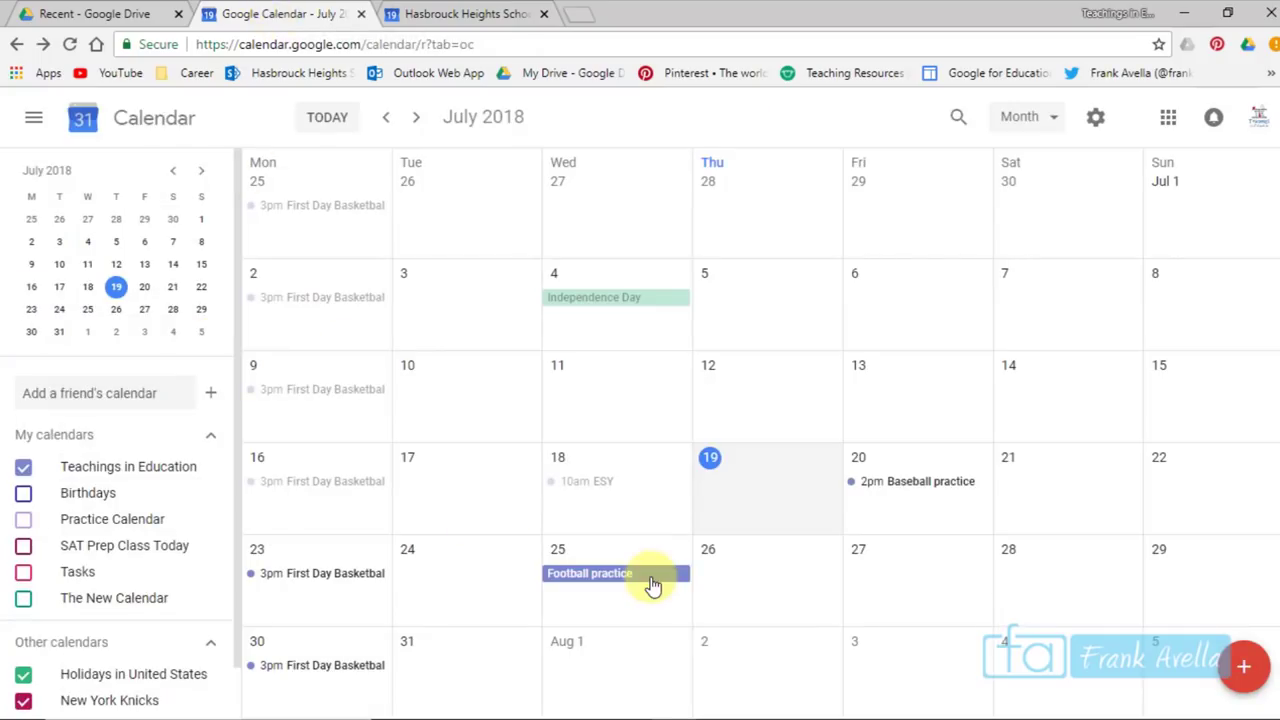
Open the July 25 Football practice event for editing and add a suggested contact as guest
left_click(651, 580)
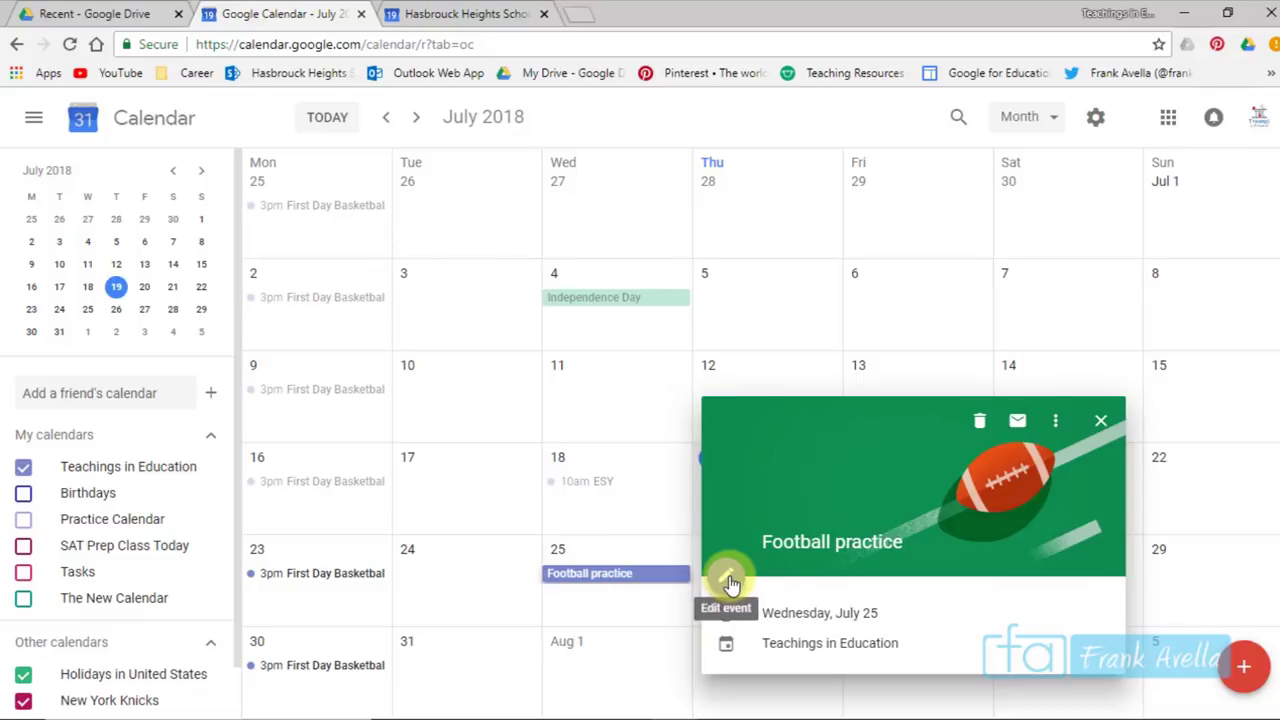
left_click(731, 583)
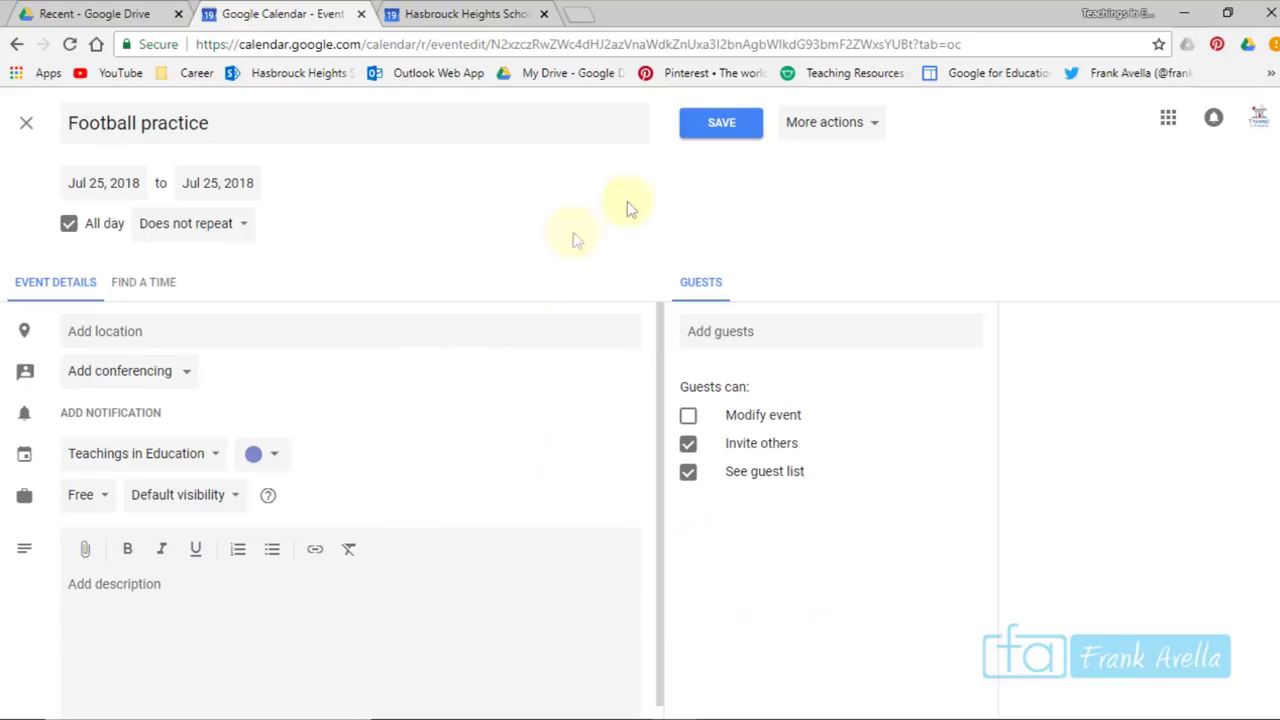
left_click(731, 337)
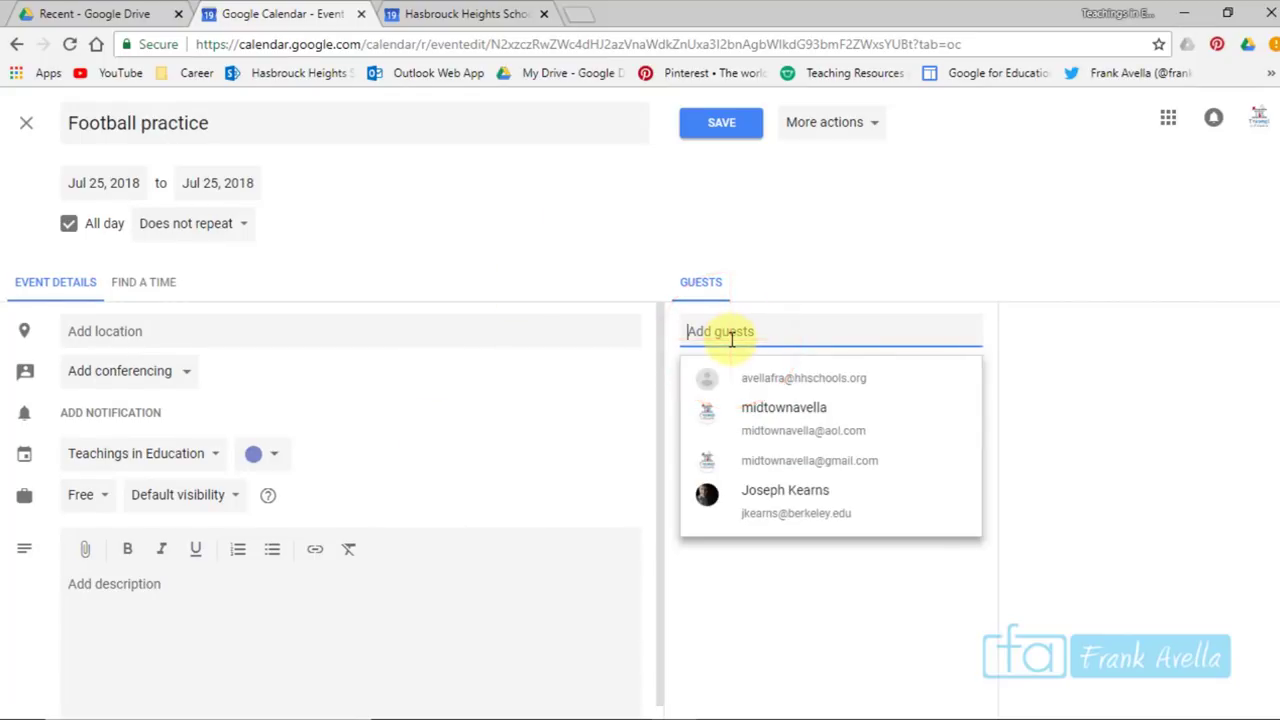
type("ave")
left_click(773, 385)
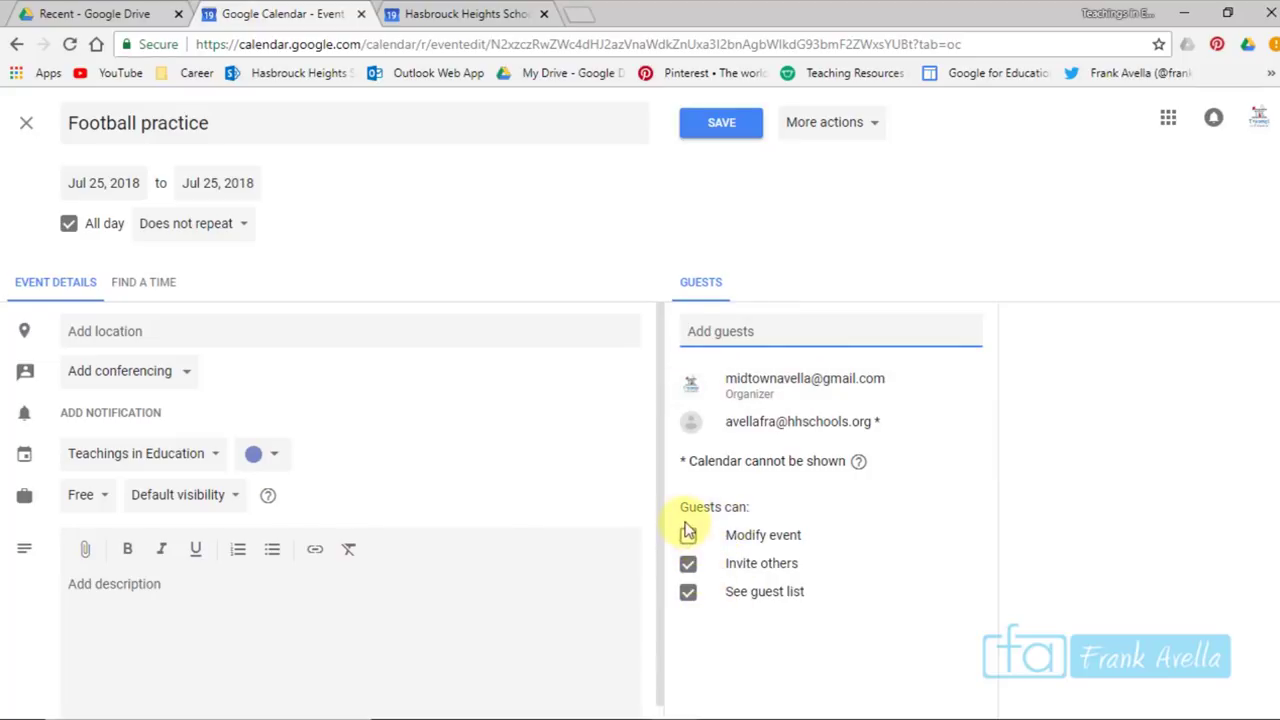
Restrict guest permissions to Invite others only, then save and send the invitations
left_click(689, 538)
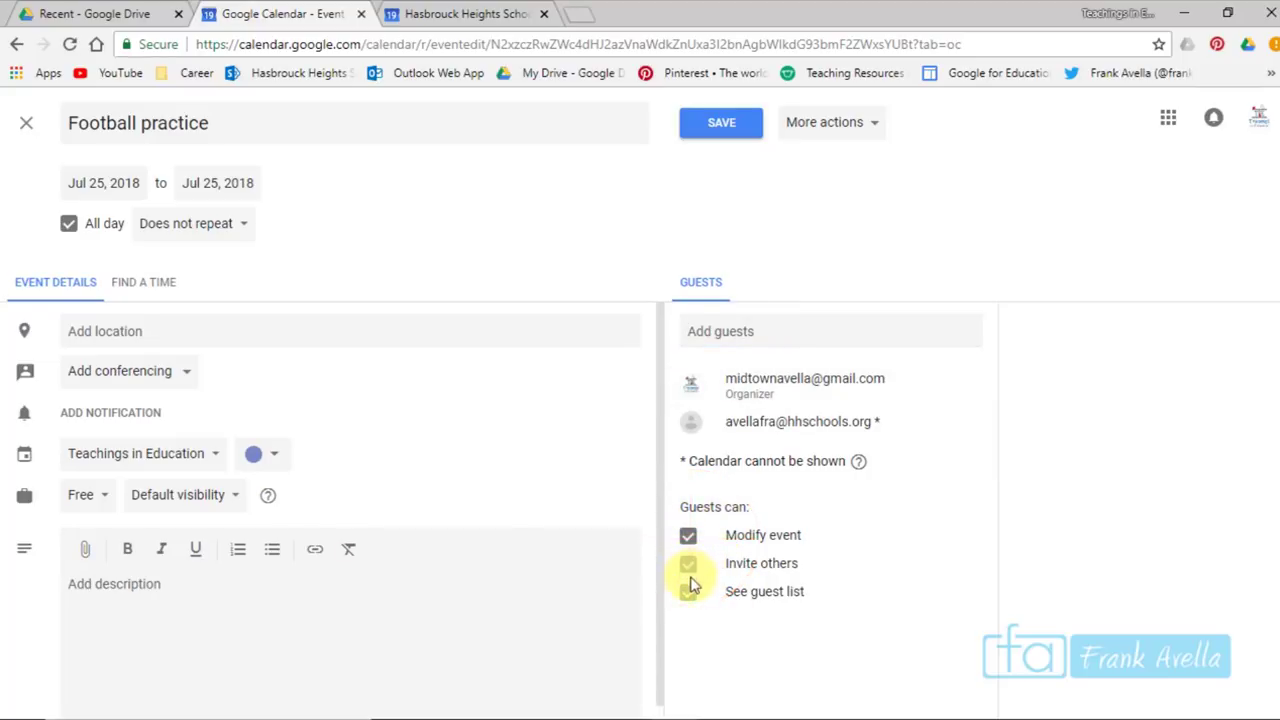
left_click(689, 537)
left_click(689, 564)
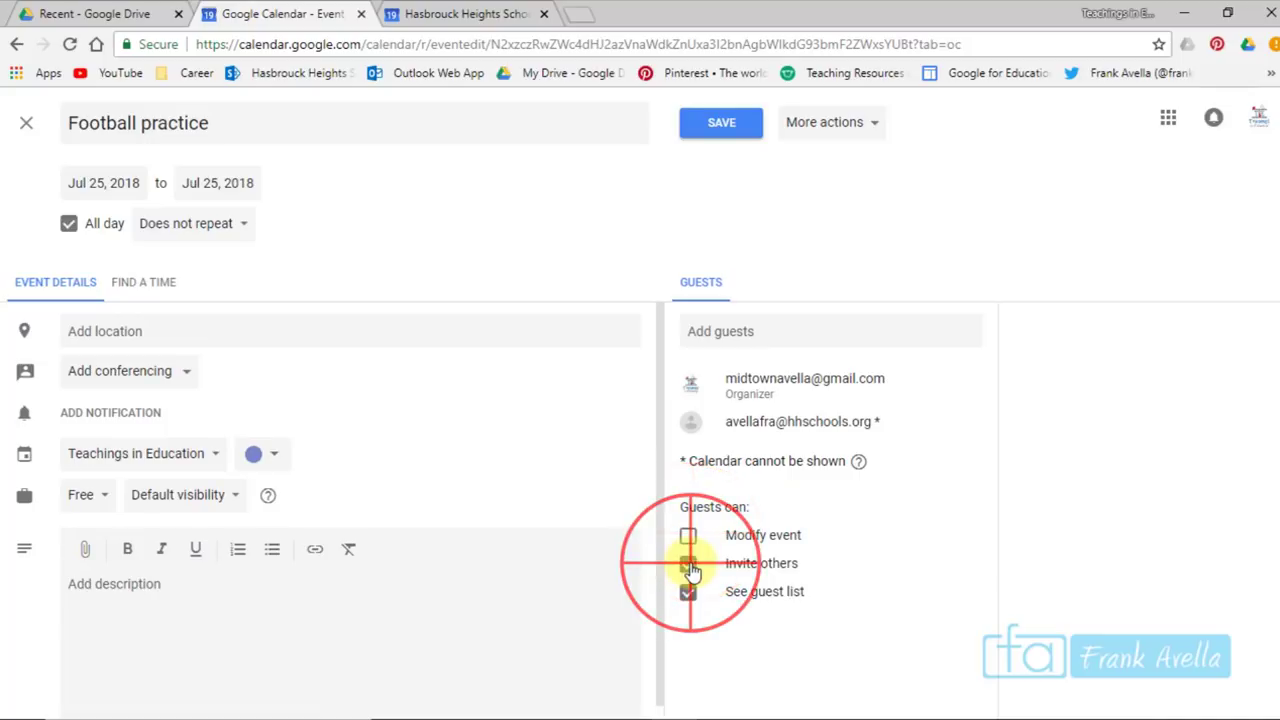
left_click(693, 594)
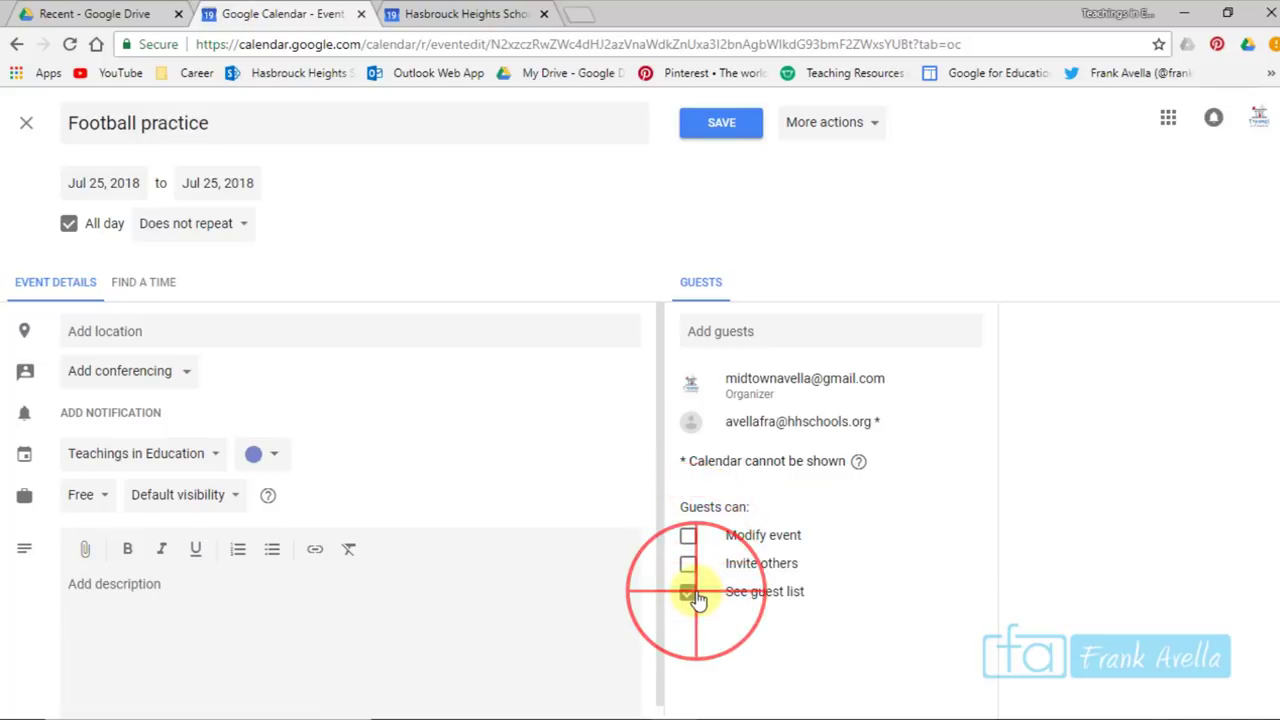
left_click(689, 540)
left_click(689, 540)
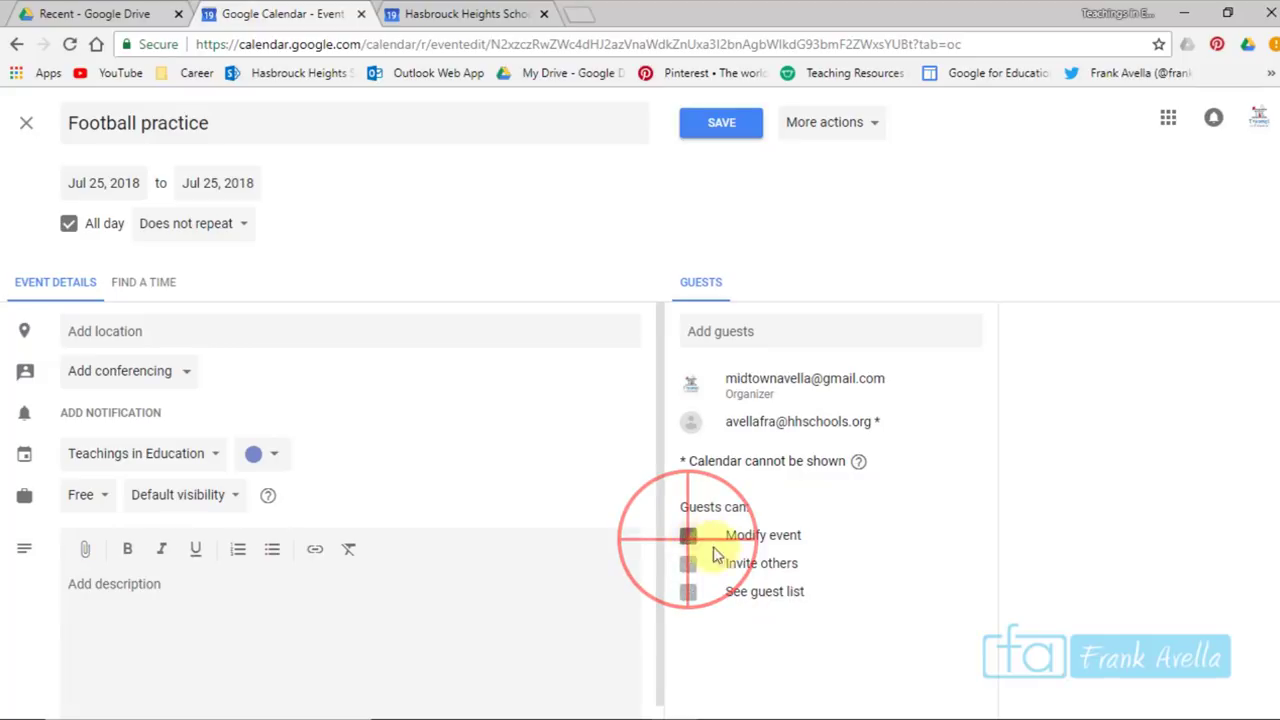
left_click(690, 566)
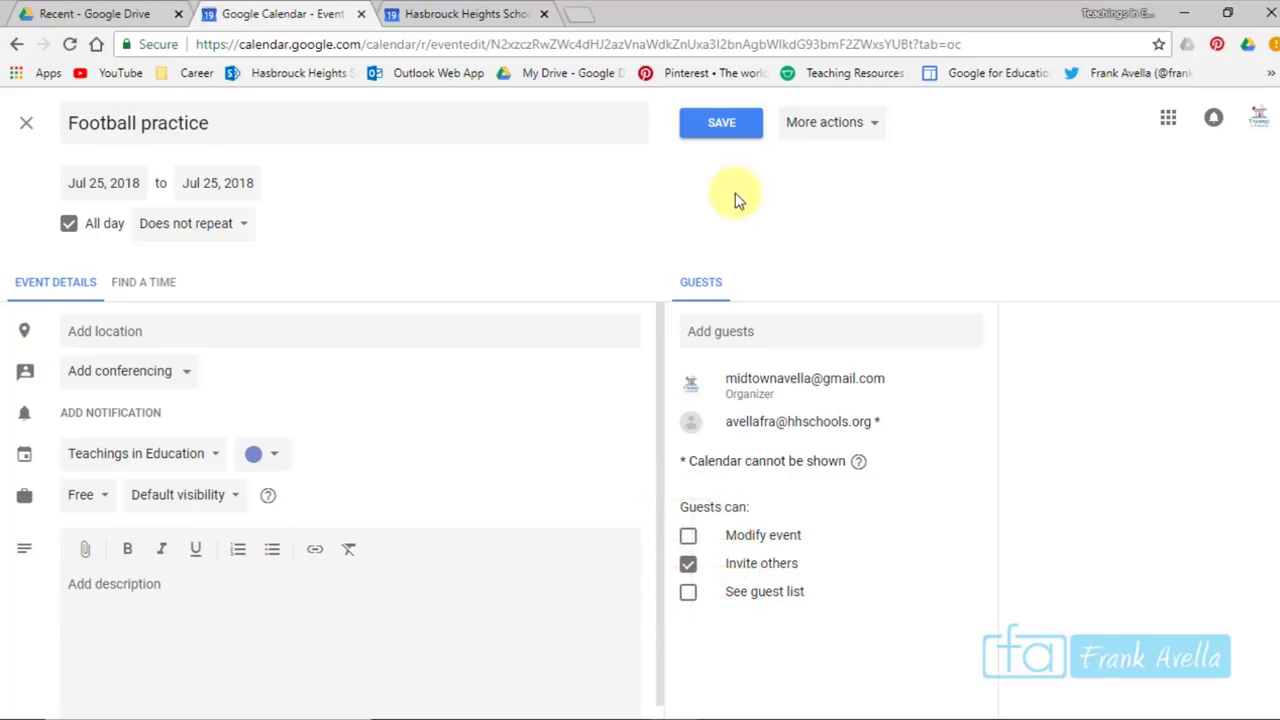
left_click(731, 126)
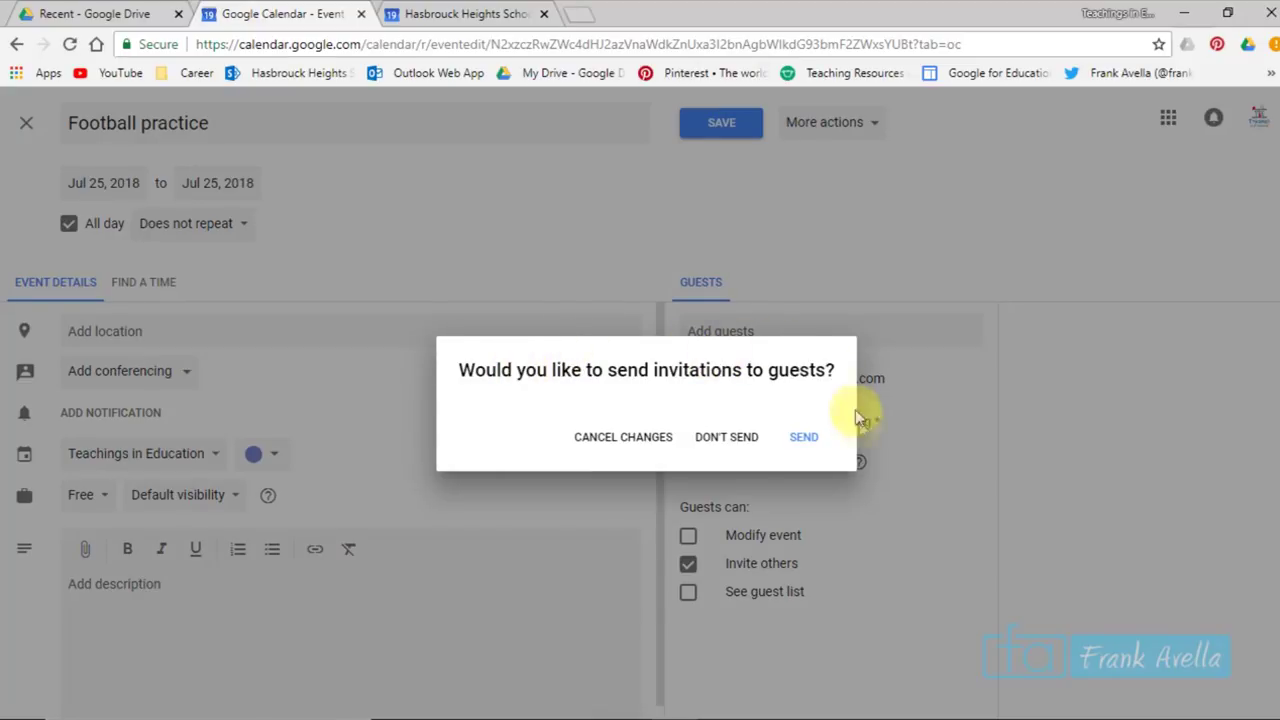
left_click(803, 438)
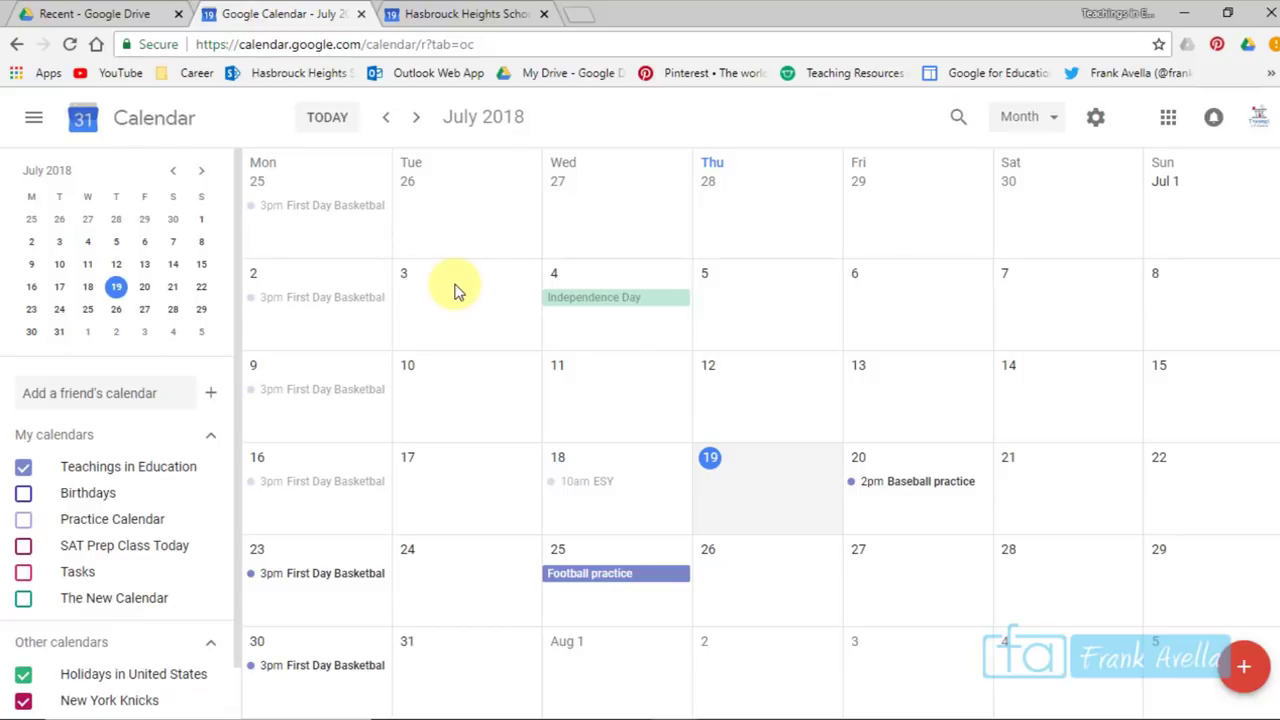
Switch between browser tabs, ending on the Hasbrouck Heights week view of July 15–21
left_click(471, 20)
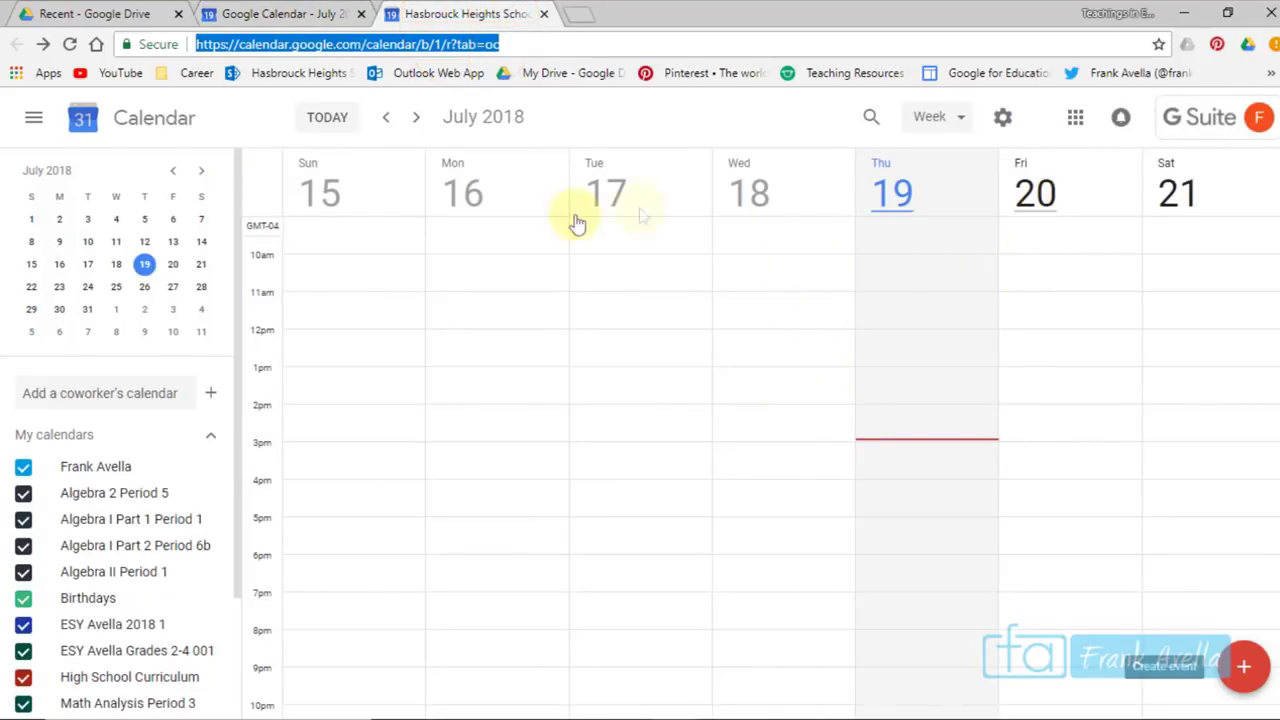
left_click(325, 14)
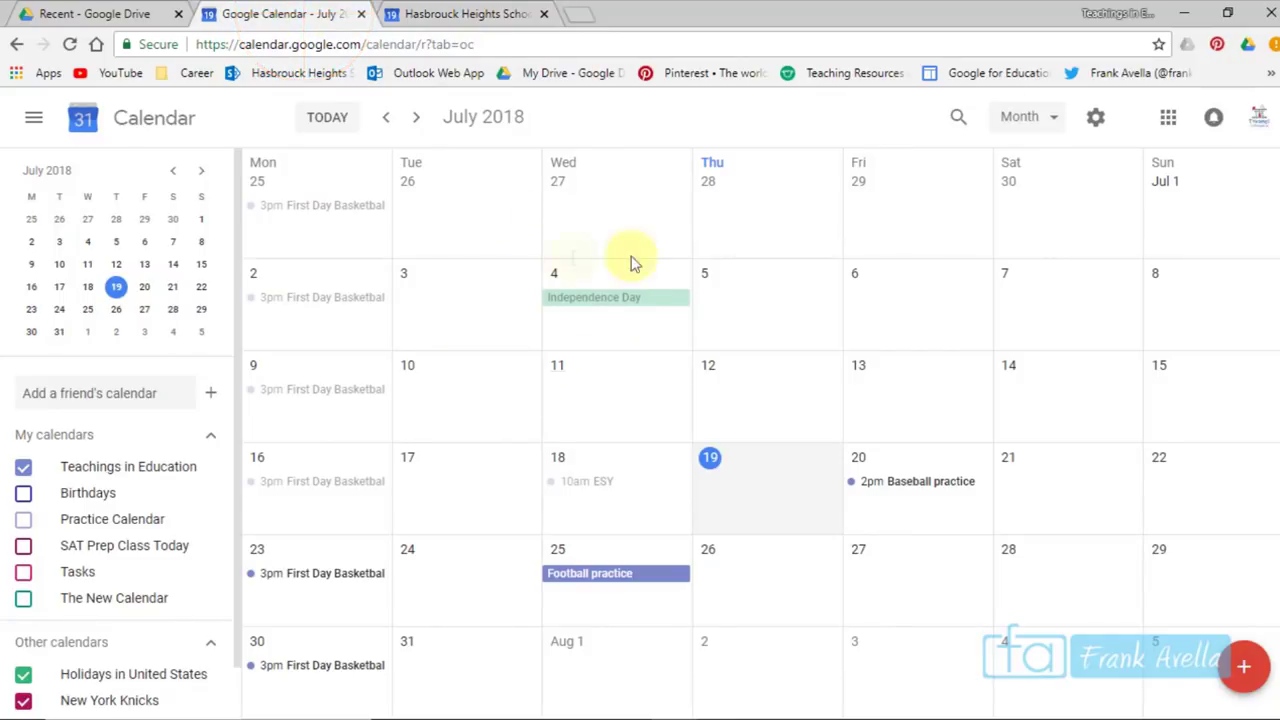
left_click(470, 14)
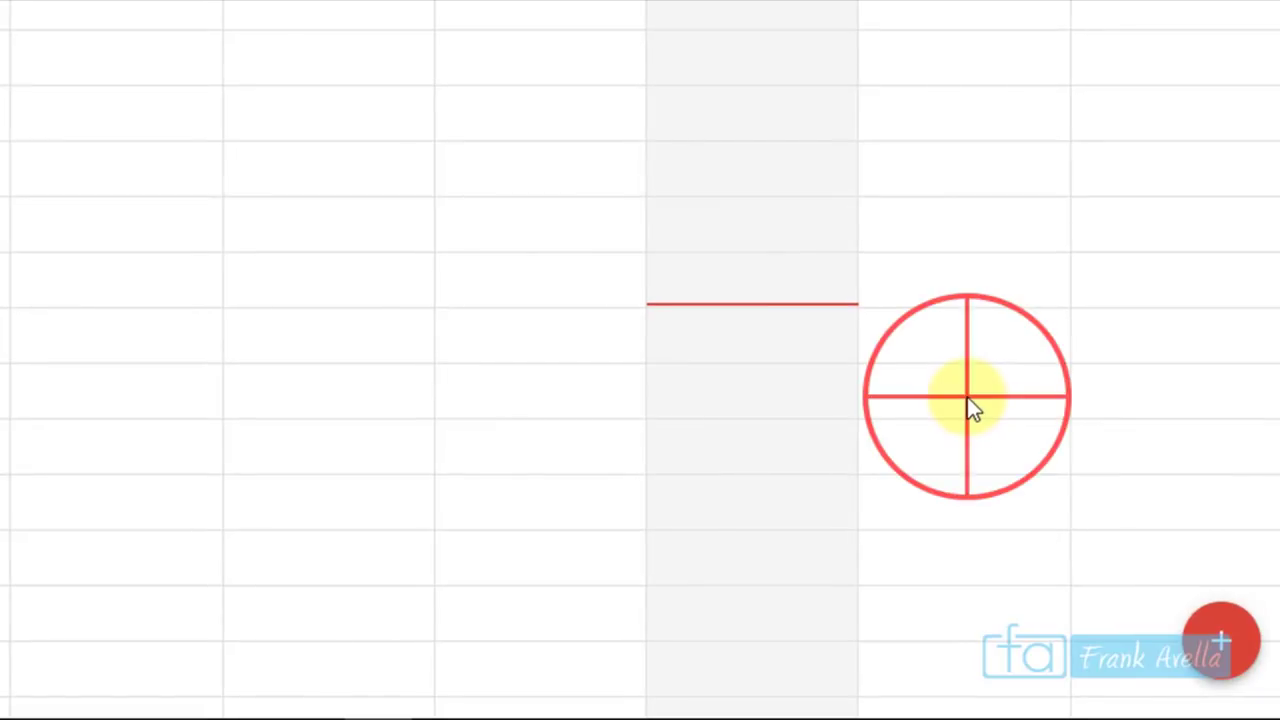
Save a Friday July 20 event, 4:00pm–6:00pm, as 30-minute appointment slots
left_click(967, 397)
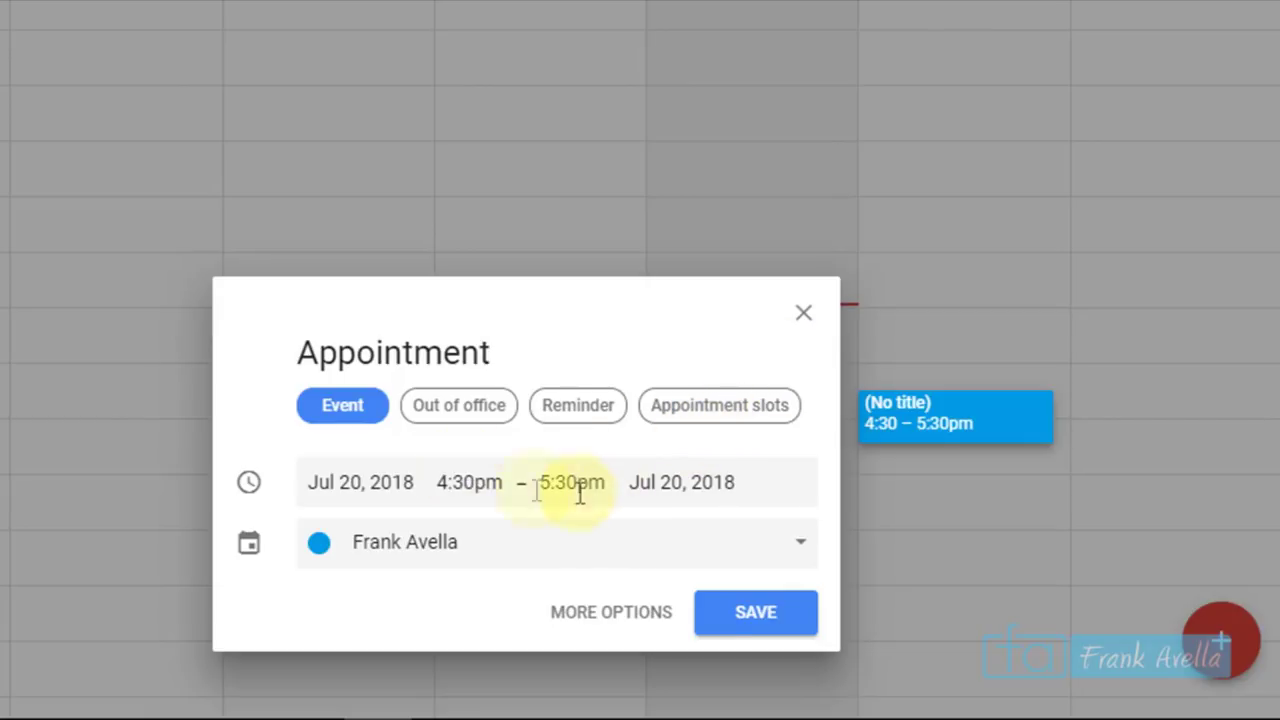
left_click(482, 482)
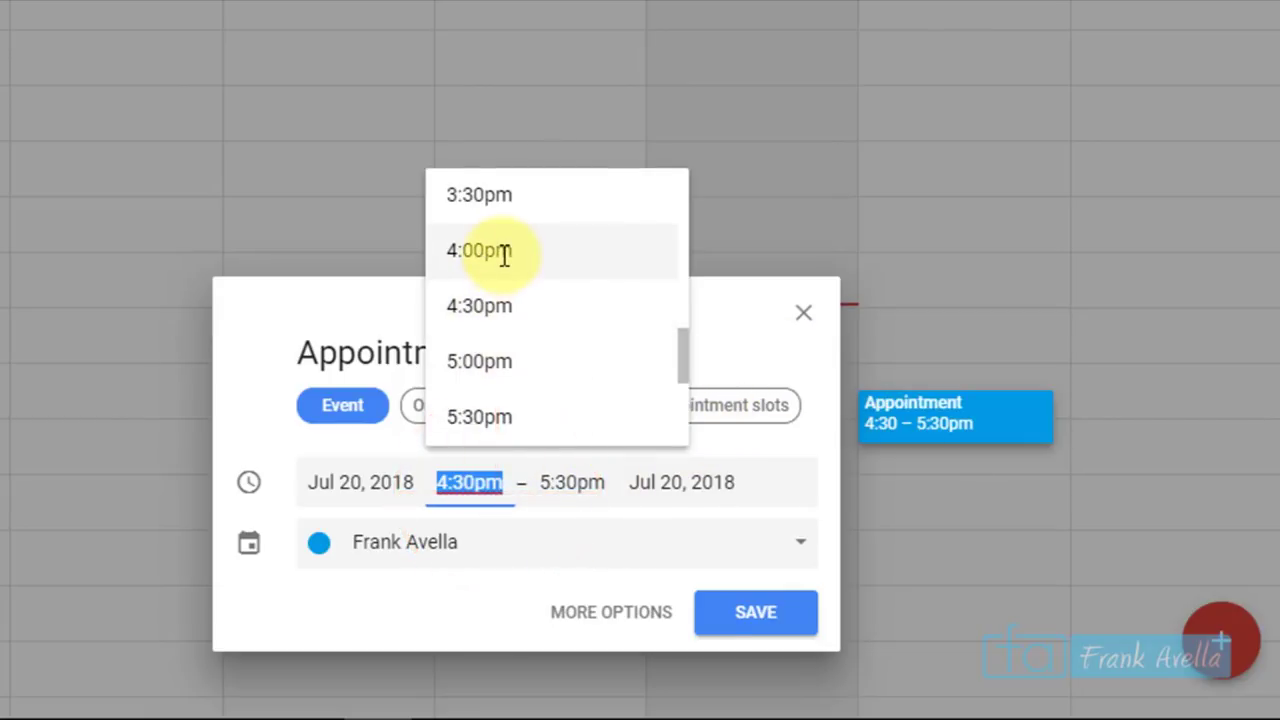
left_click(503, 252)
left_click(565, 488)
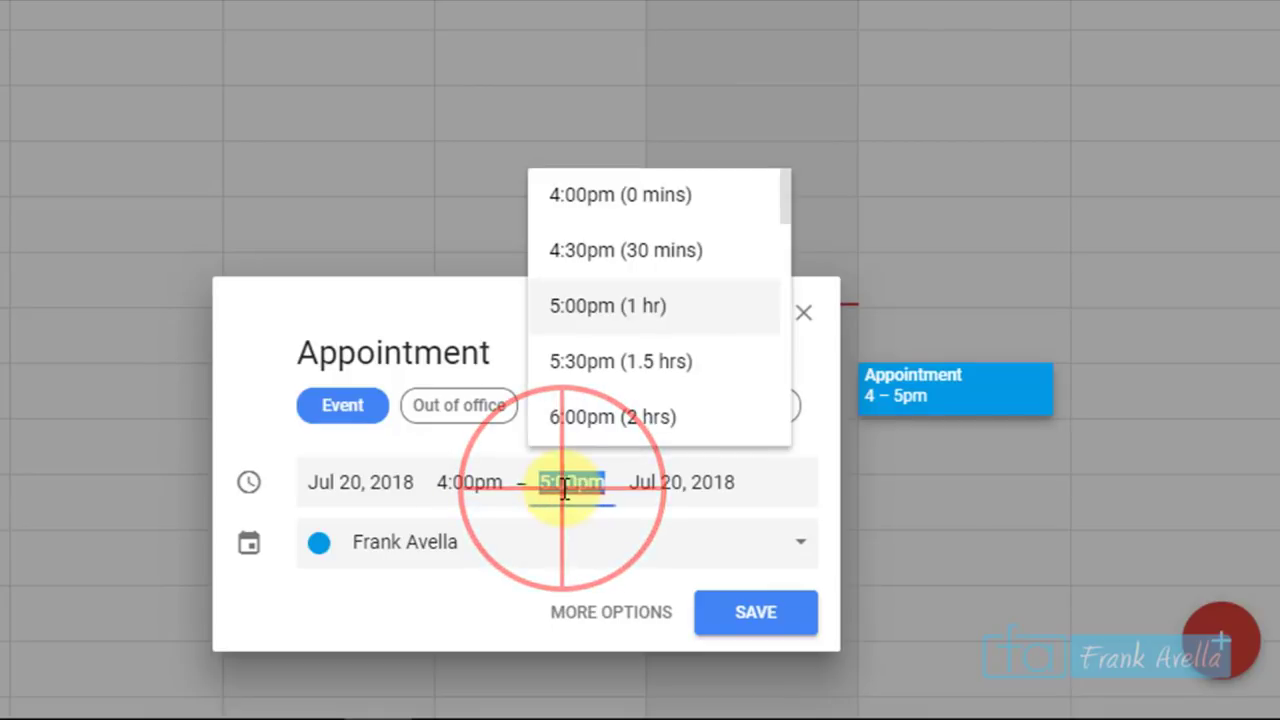
left_click(586, 434)
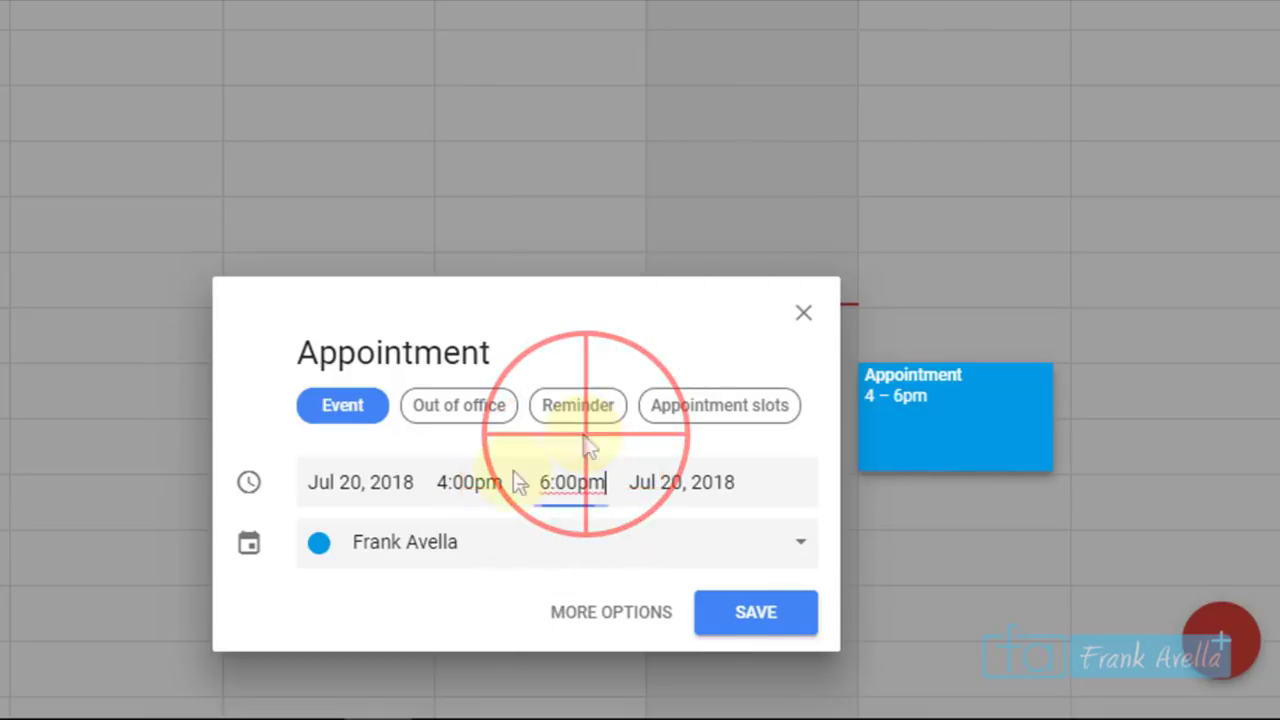
left_click(757, 412)
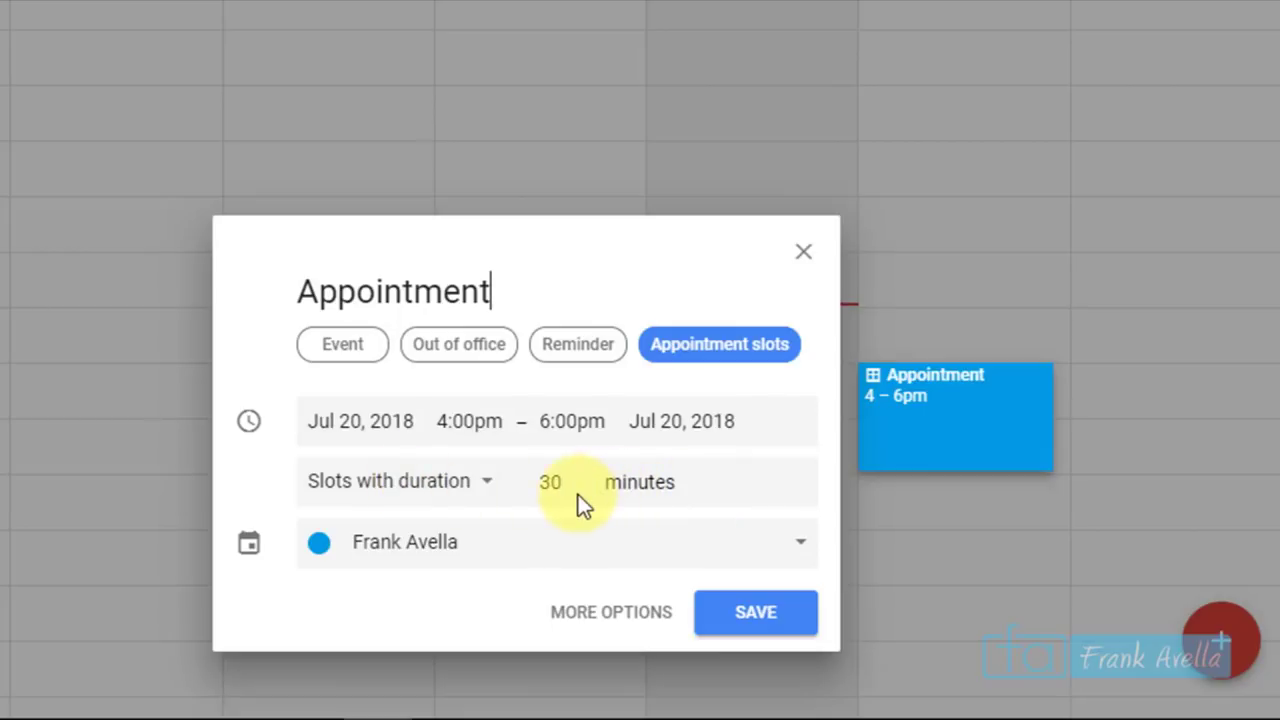
left_click(781, 626)
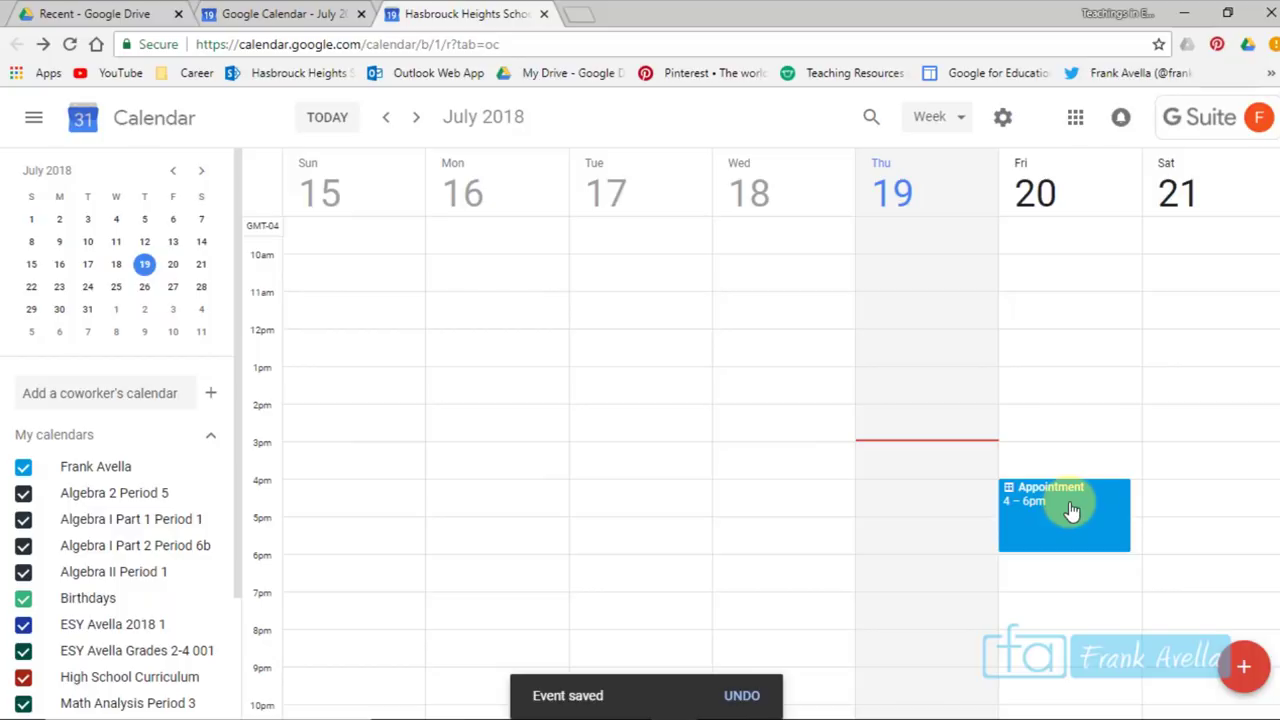
Delete the Friday July 20, 4–6pm Appointment slots event using its right-click menu
left_click(1068, 507)
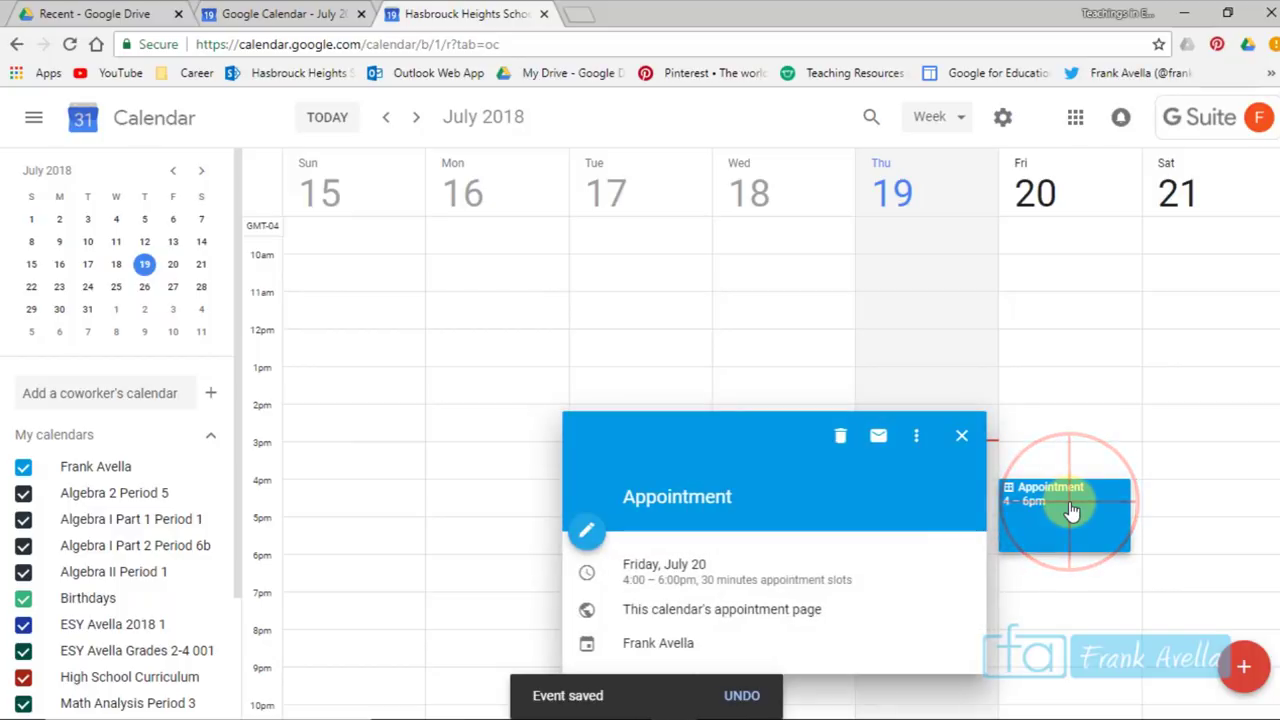
left_click(591, 540)
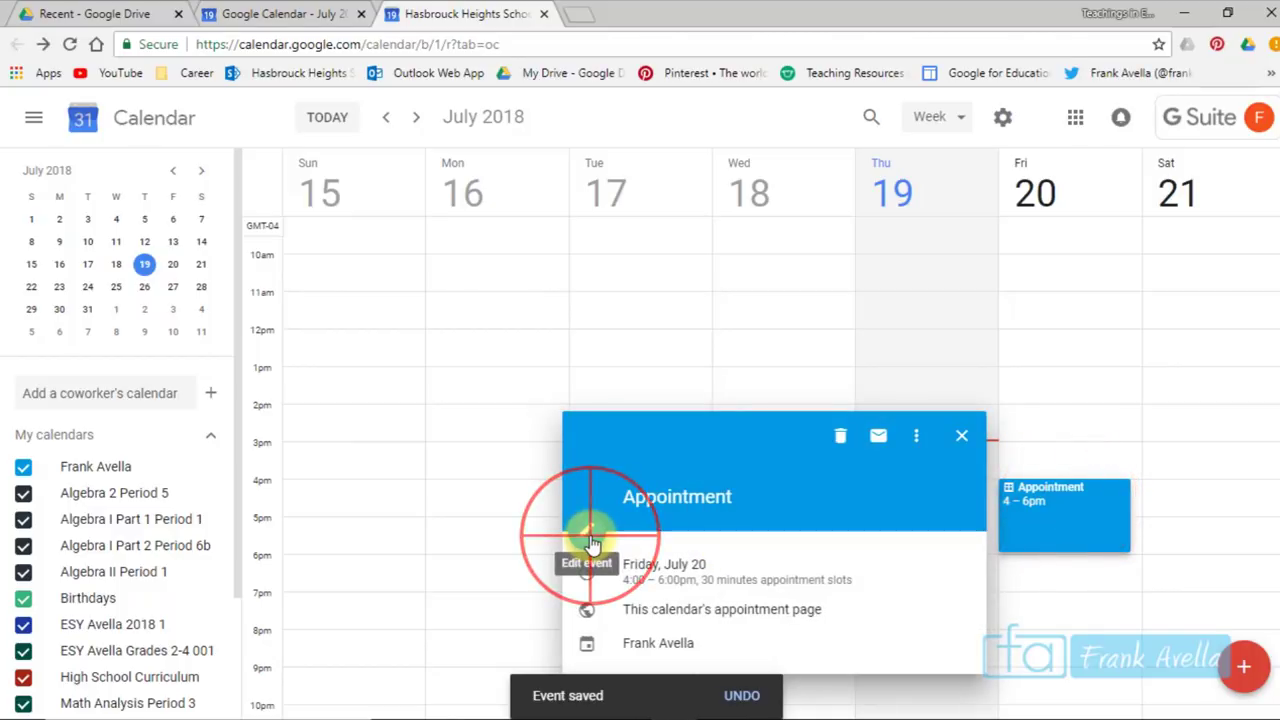
left_click(721, 122)
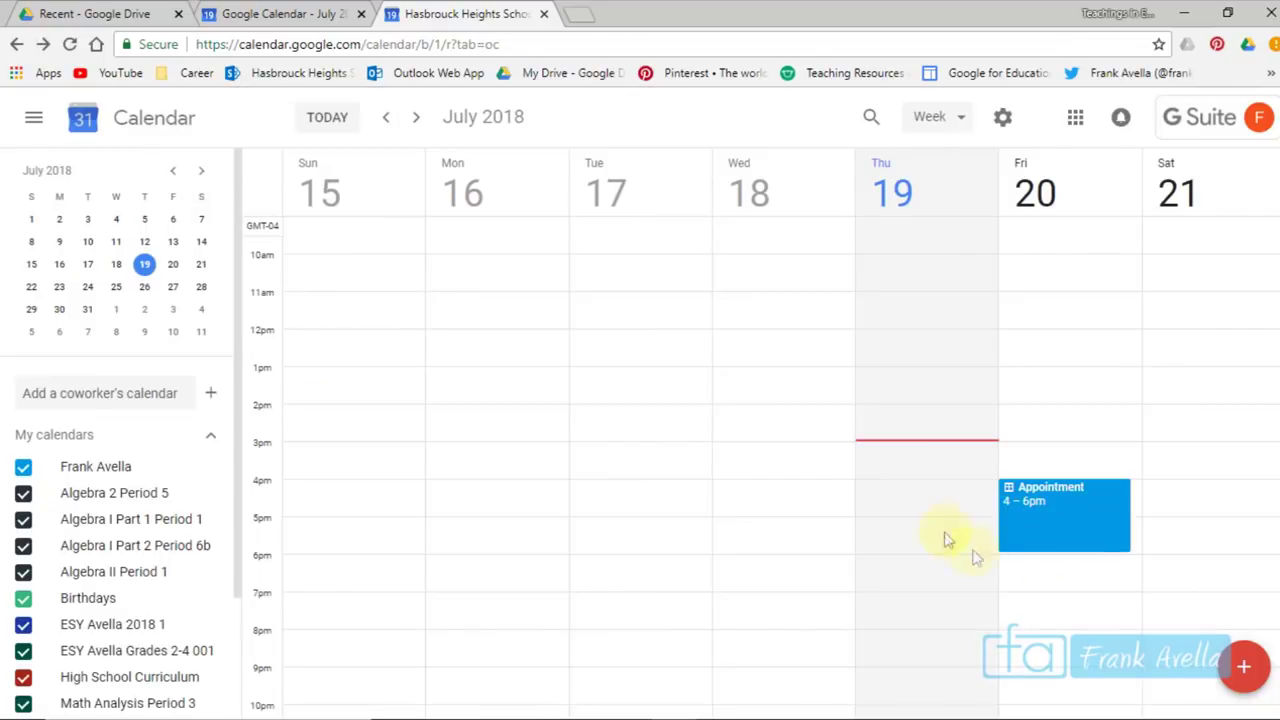
left_click(1063, 533)
right_click(1063, 533)
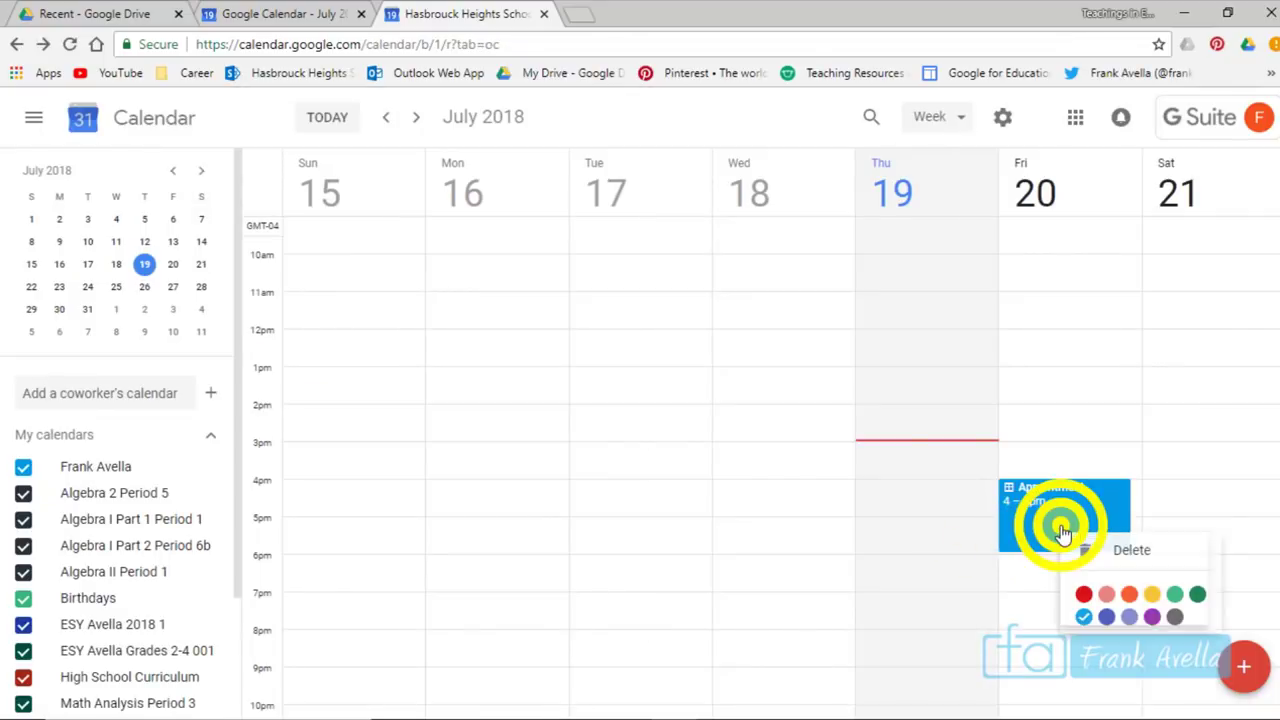
left_click(1113, 563)
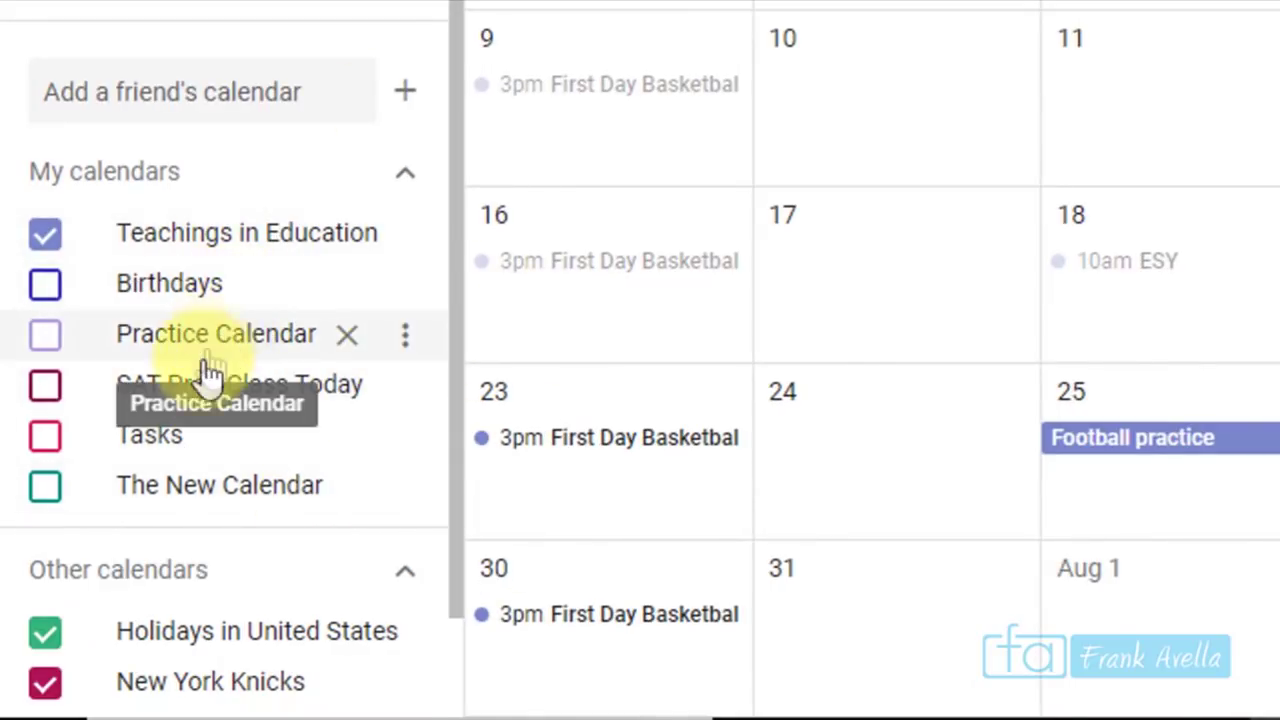
Show The New Calendar and open its settings at the event notifications section
left_click(237, 486)
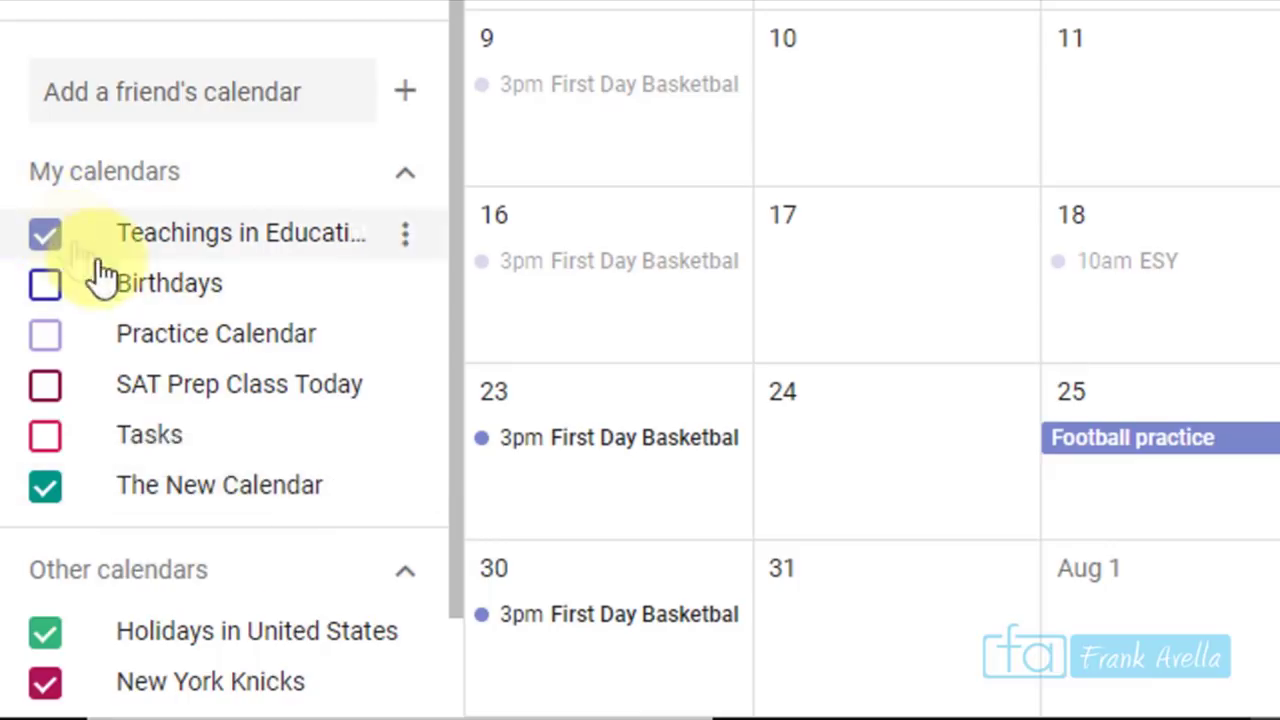
left_click(406, 492)
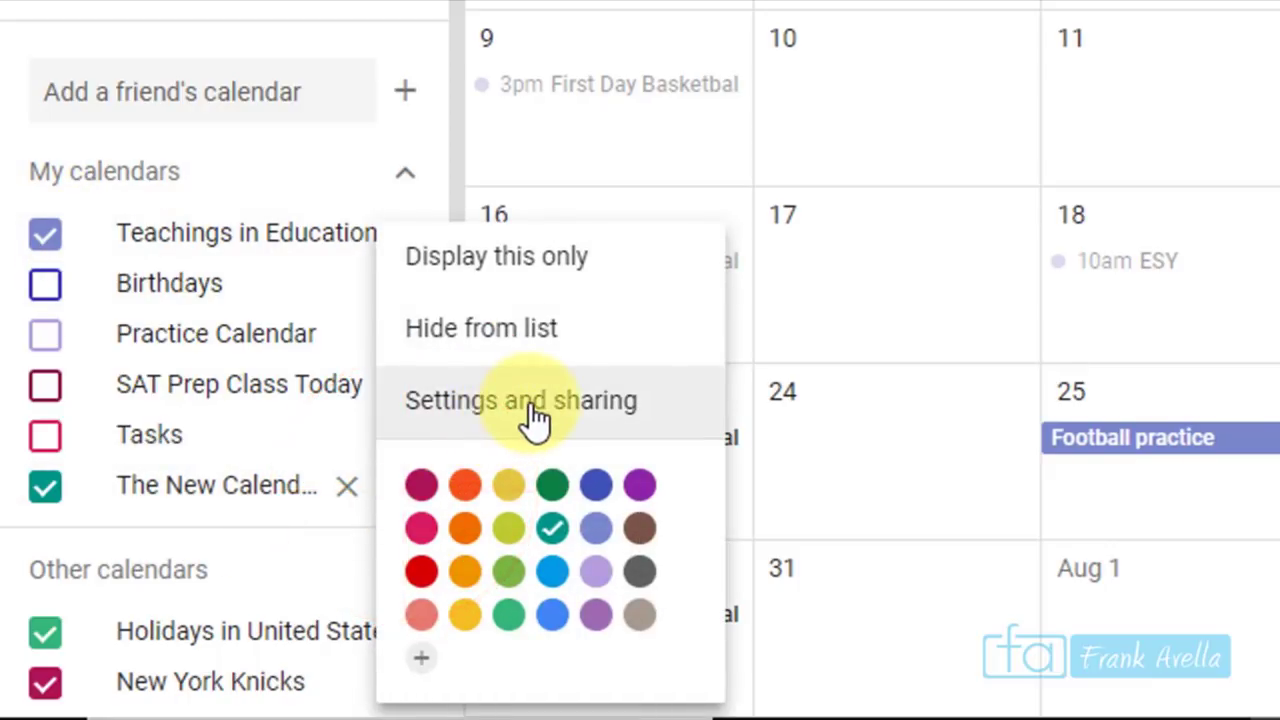
left_click(533, 412)
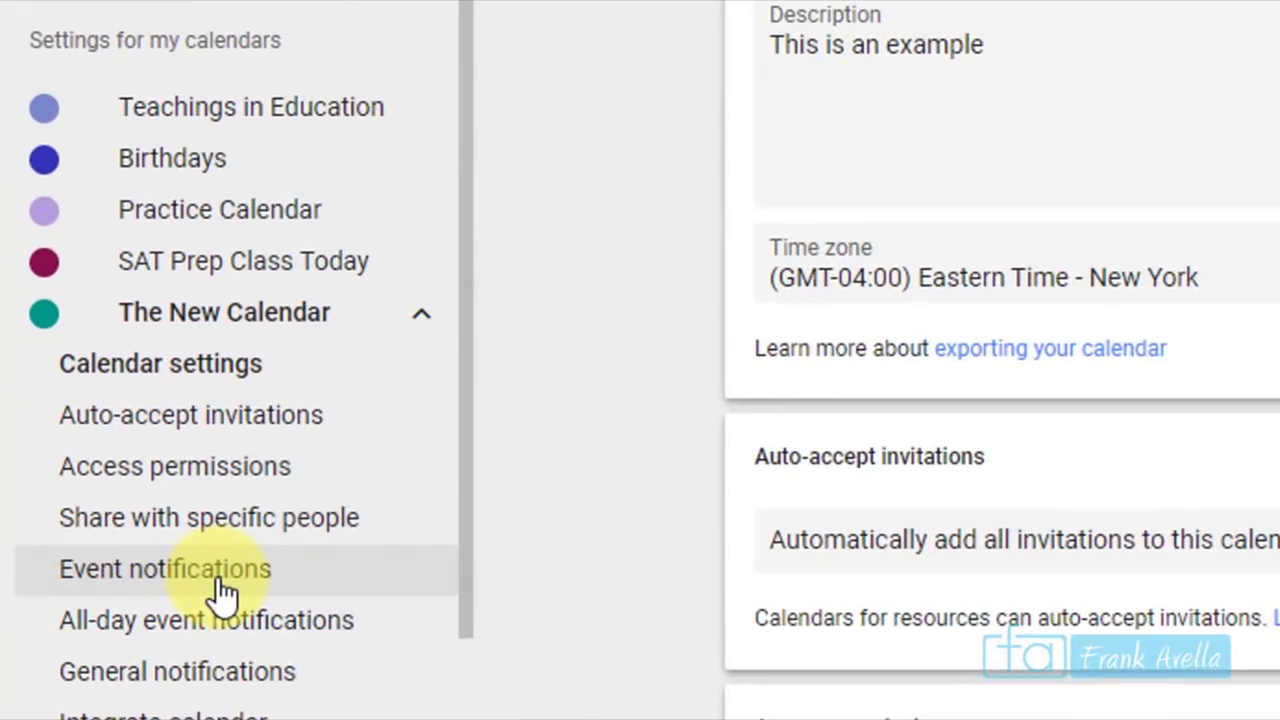
left_click(110, 563)
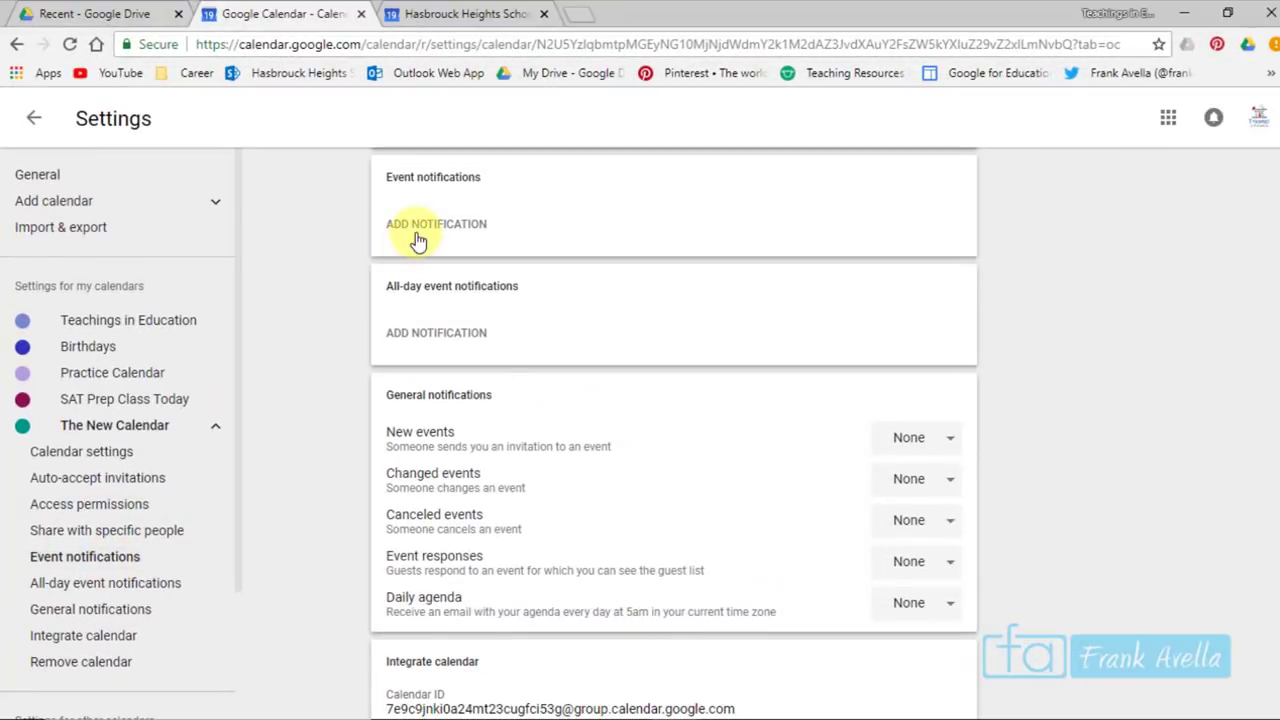
Add a 20-minute event notification and an all-day notification 1 day before at 9:00am
left_click(443, 230)
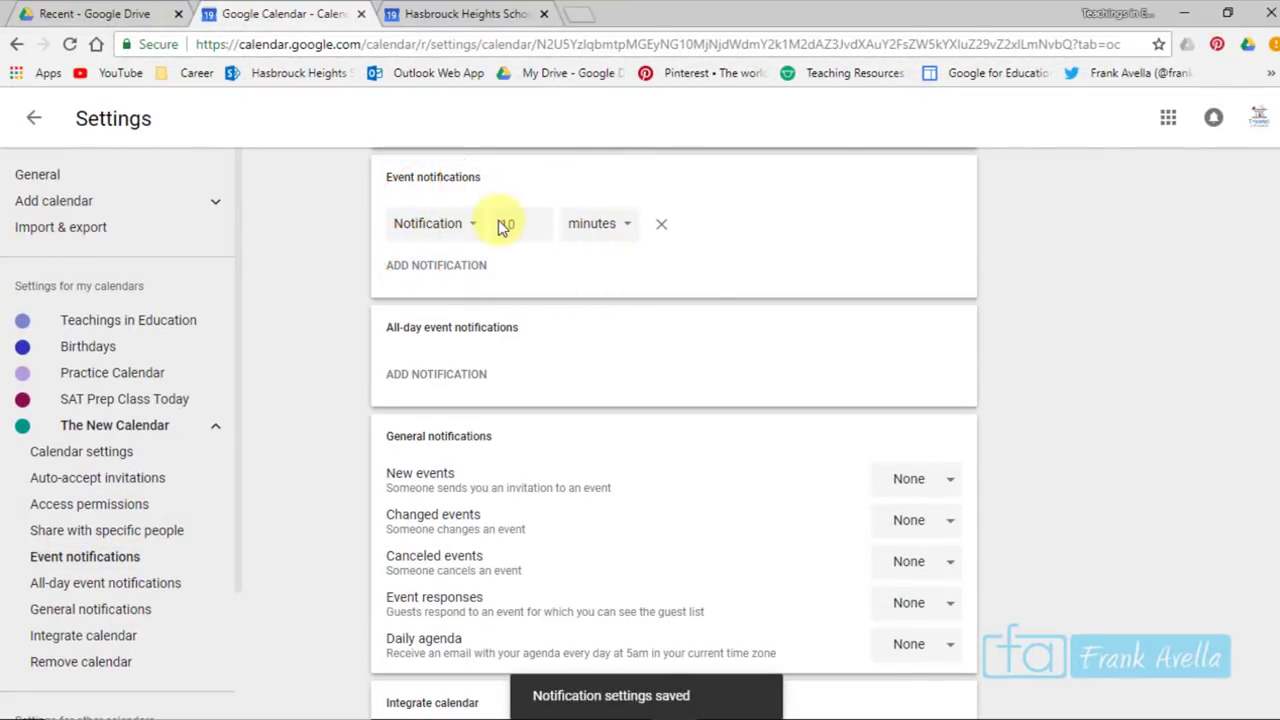
left_click(539, 220)
left_click(539, 220)
left_click(539, 220)
left_click(539, 220)
left_click(539, 220)
left_click(539, 220)
left_click(539, 220)
left_click(539, 220)
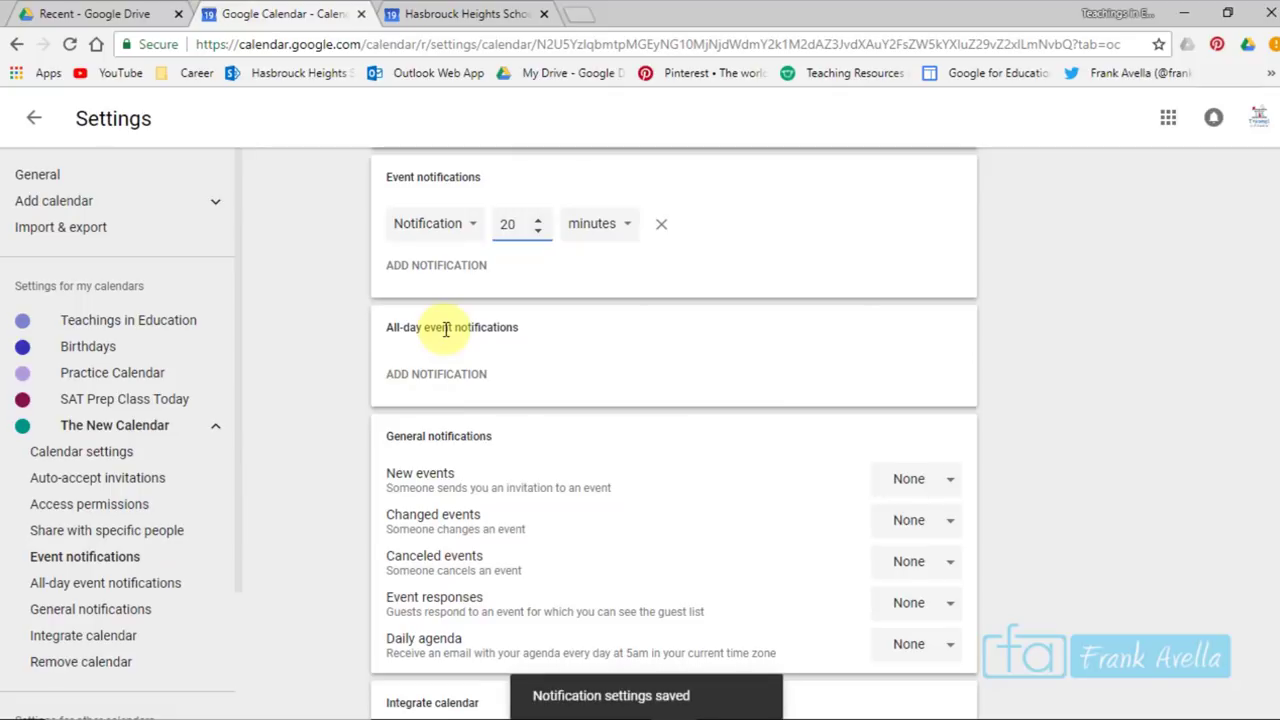
left_click(445, 385)
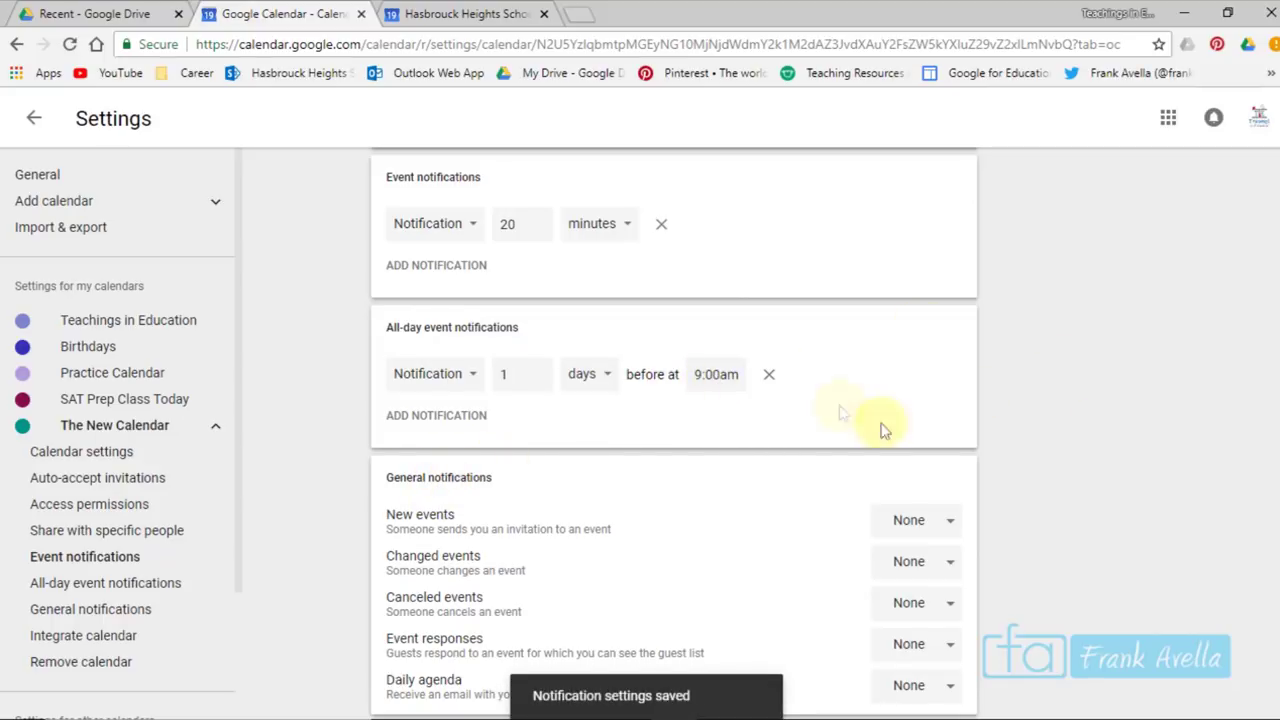
scroll(1265, 422, "down", 3)
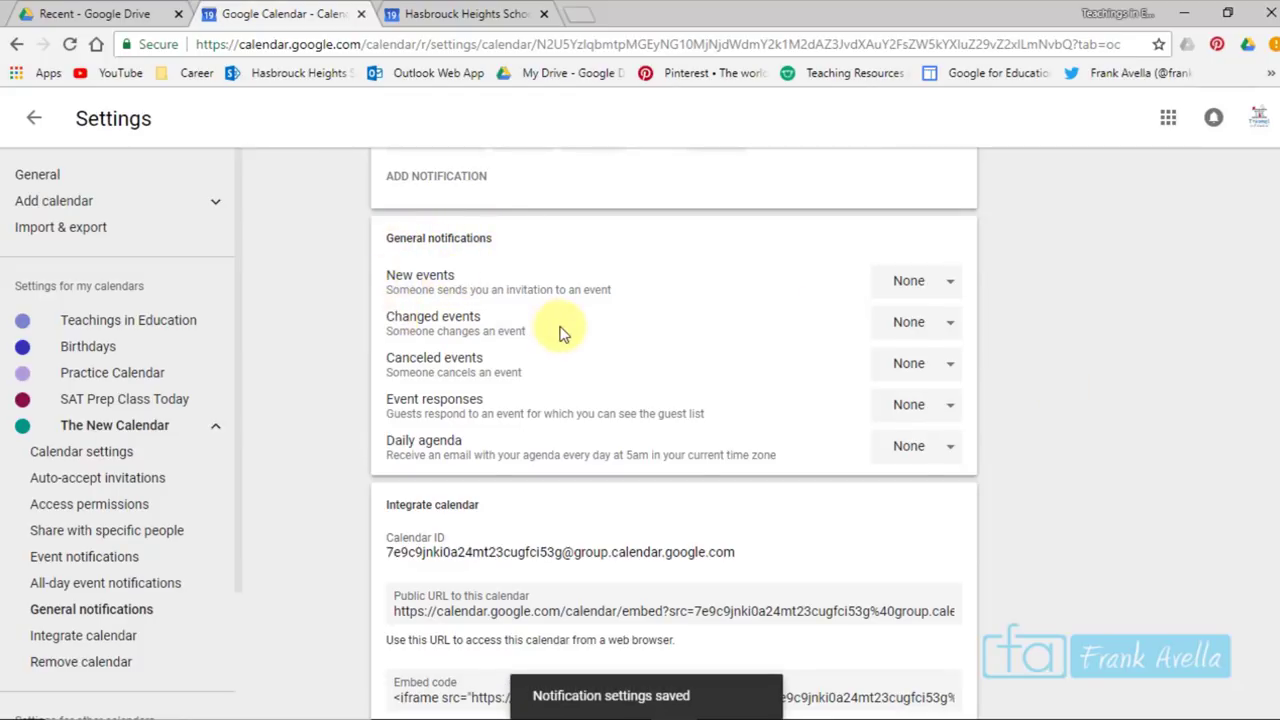
Set The New Calendar's New events notification to E-mail
left_click(952, 285)
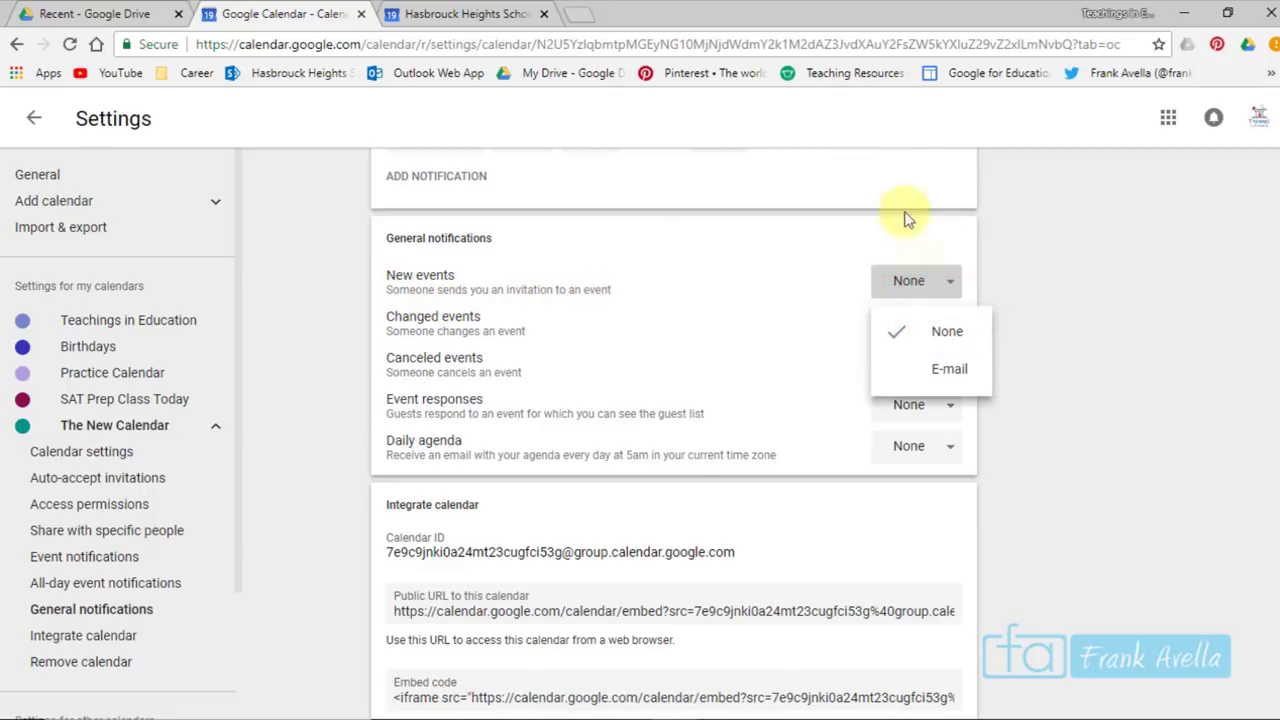
left_click(940, 372)
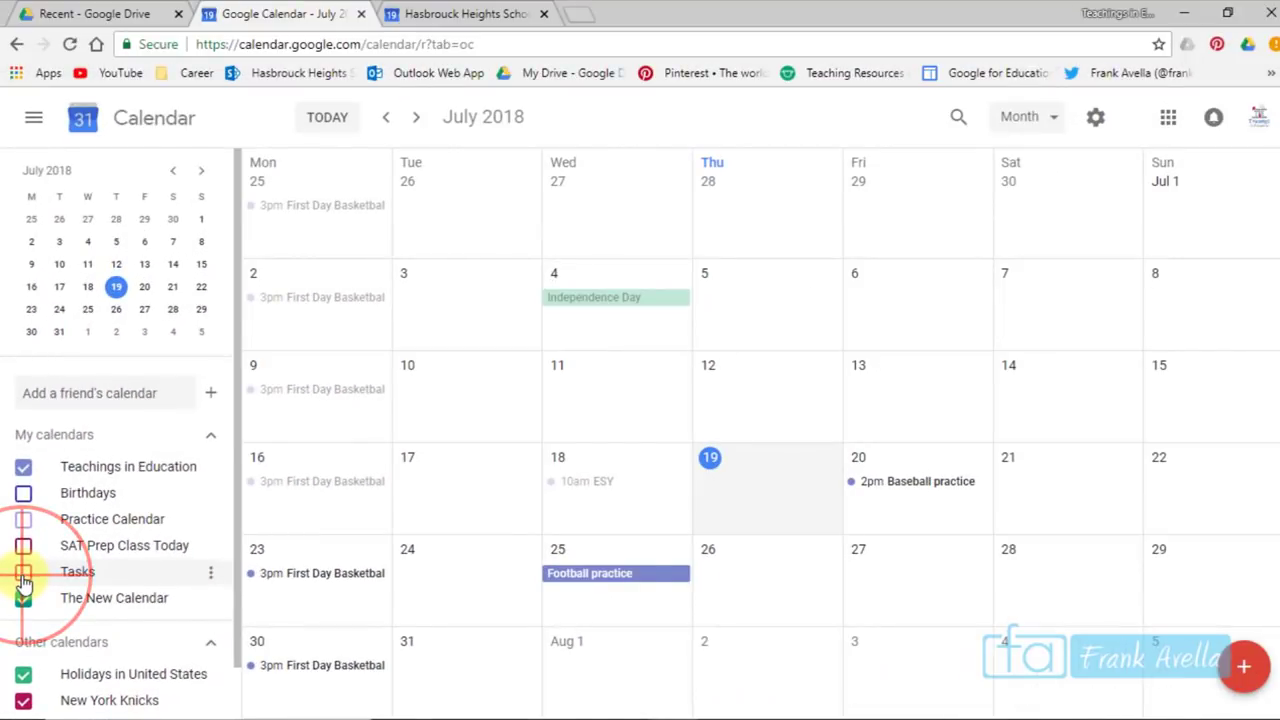
Show the Tasks panel and switch to the everyday task list
left_click(22, 574)
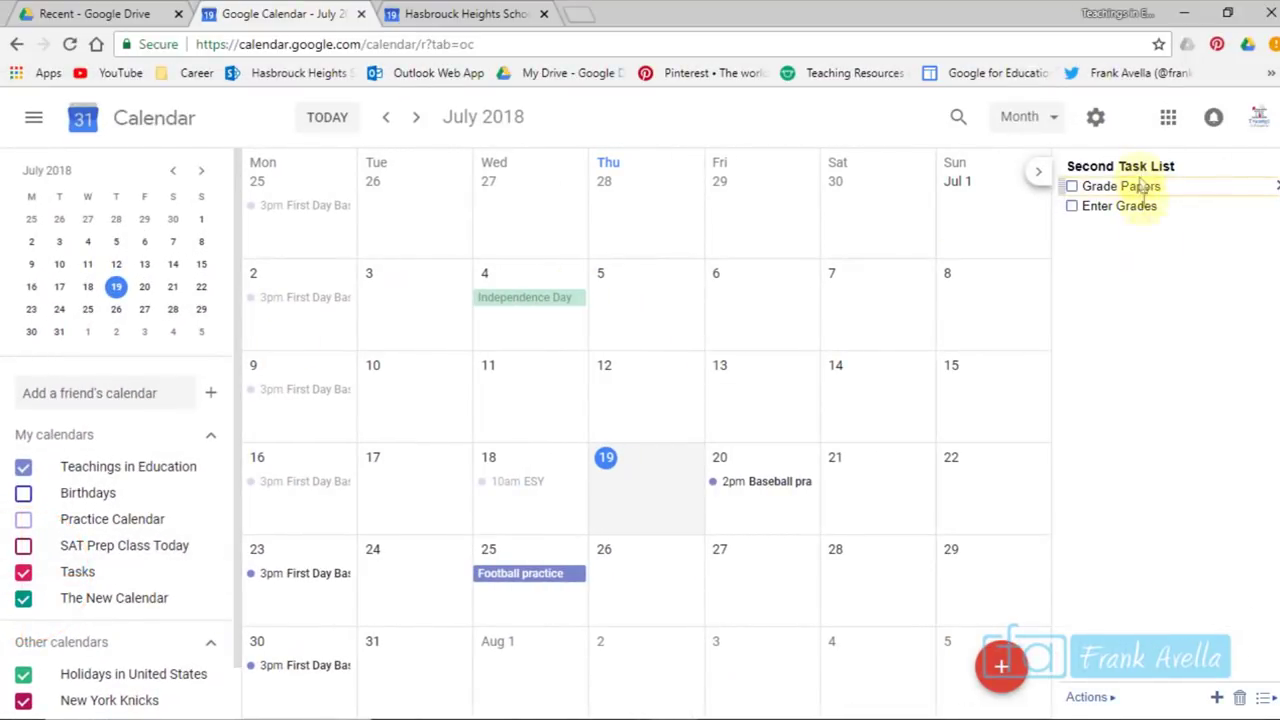
left_click_drag(63, 519, 22, 580)
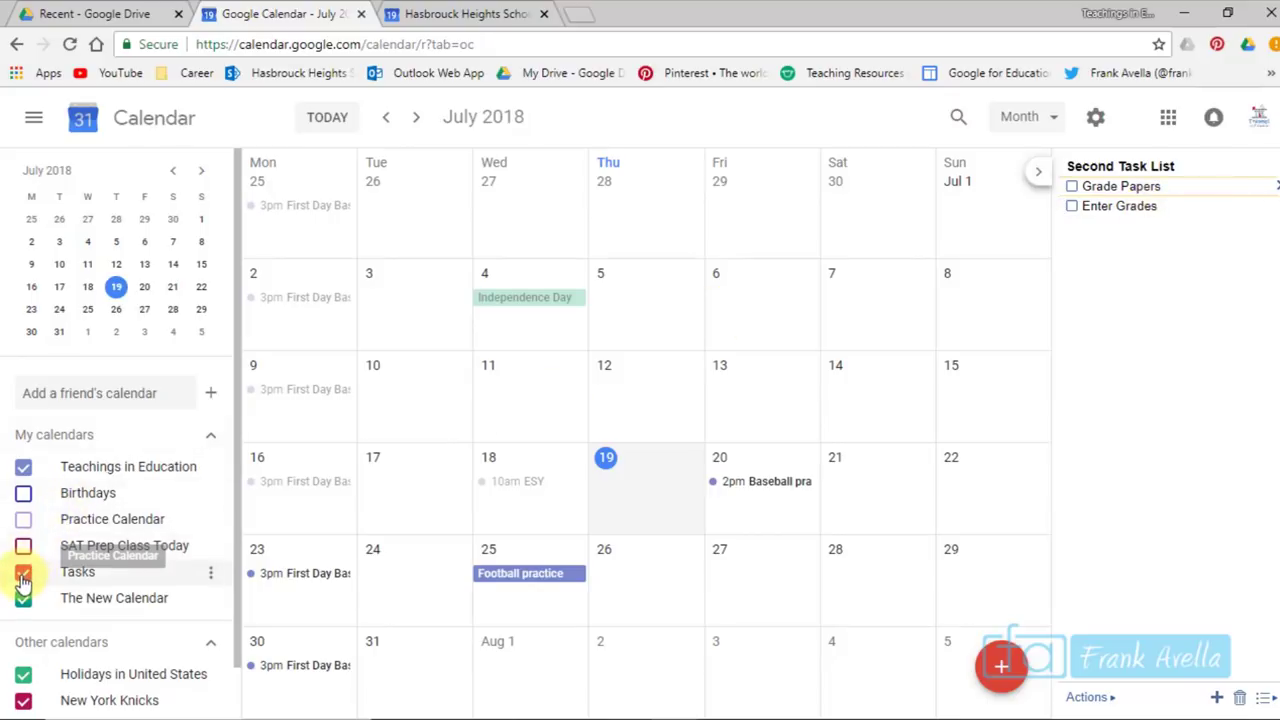
left_click(22, 578)
left_click(22, 578)
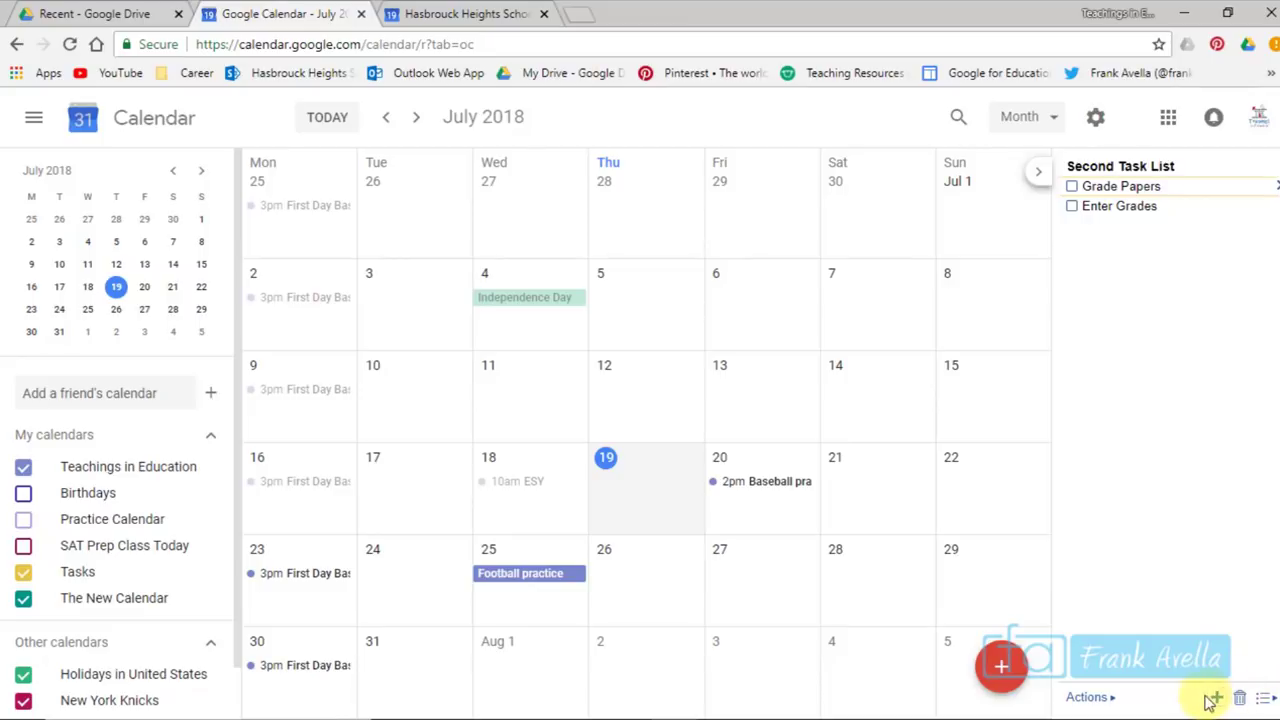
left_click(1263, 698)
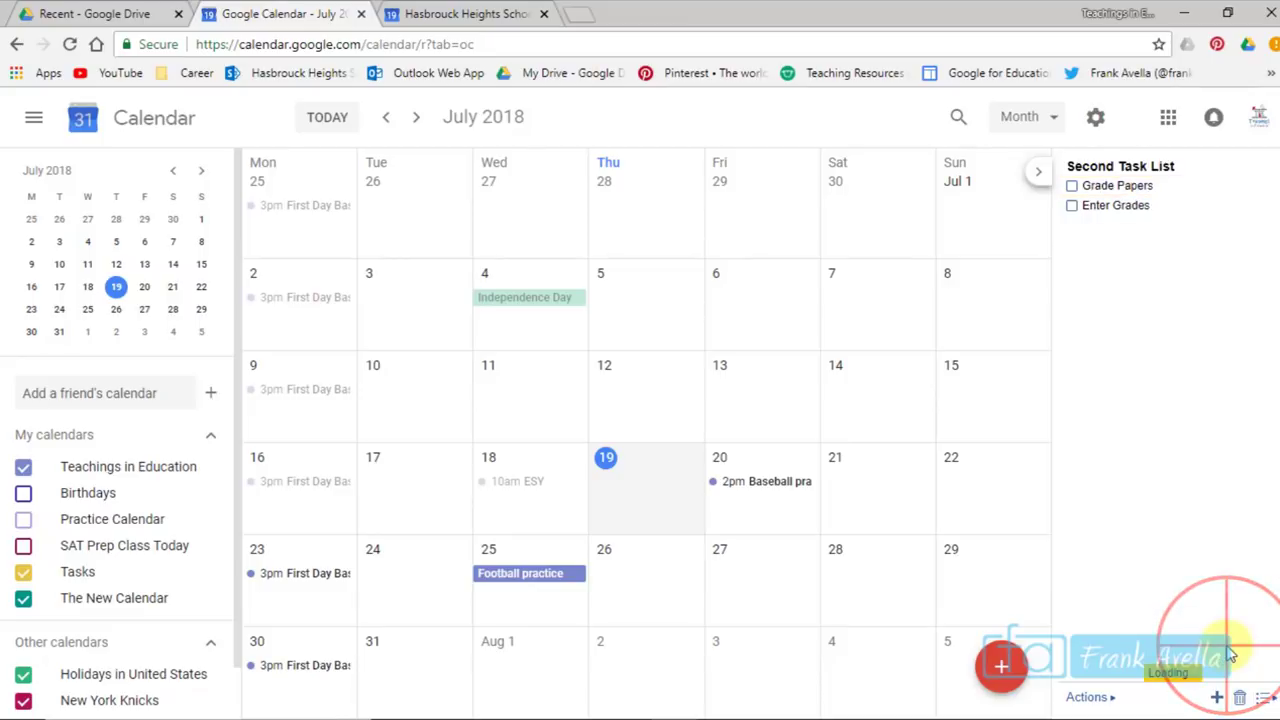
left_click(1228, 643)
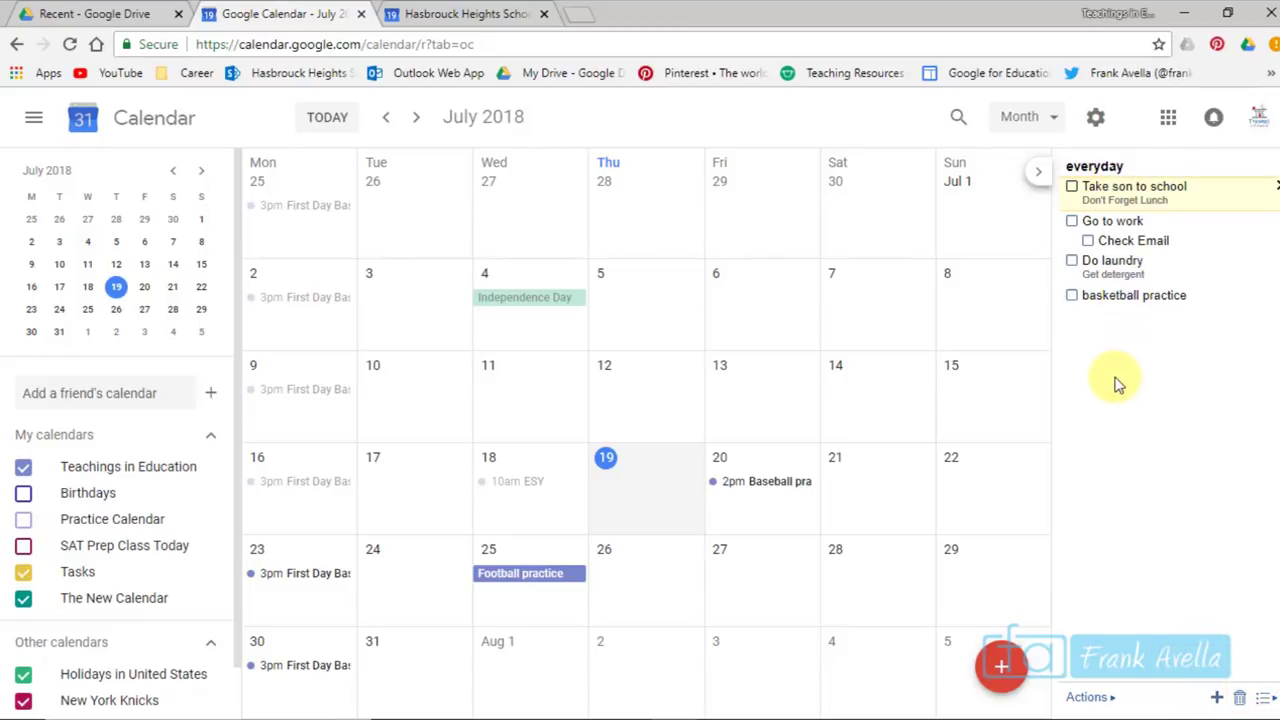
Add a 'Do a workout' task below basketball practice
left_click(1105, 340)
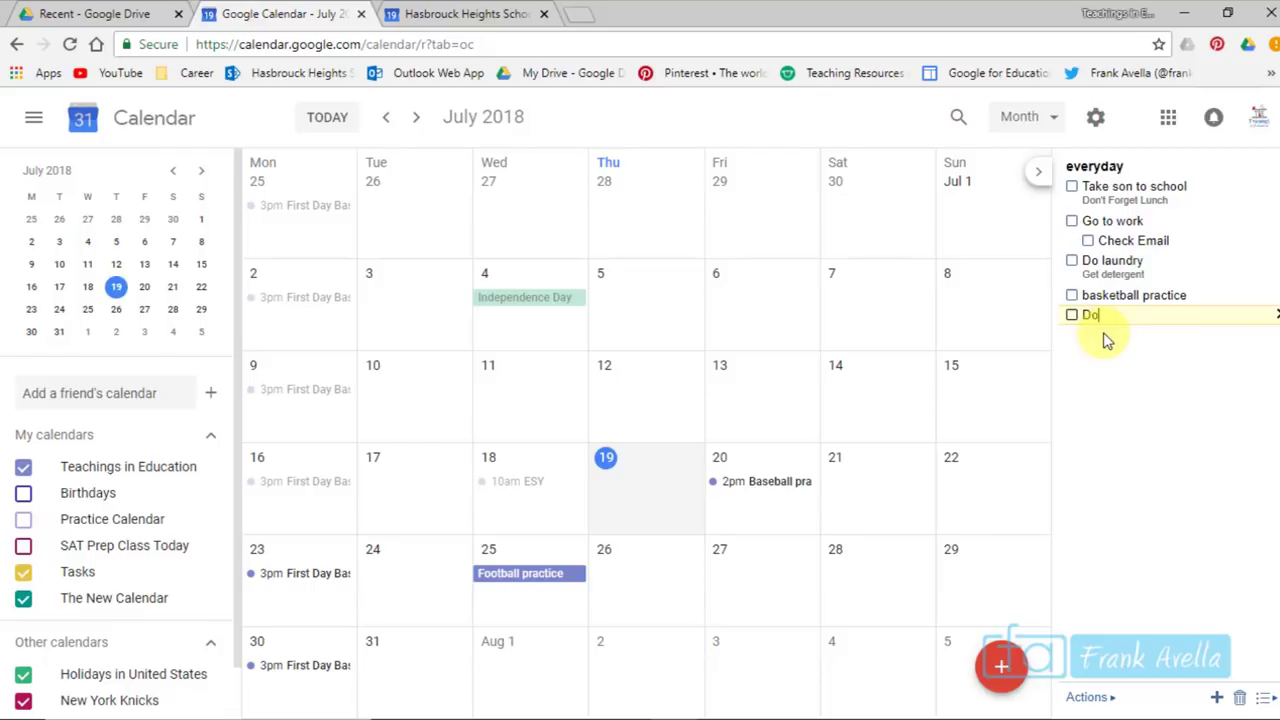
type("Do a workout")
key("Return")
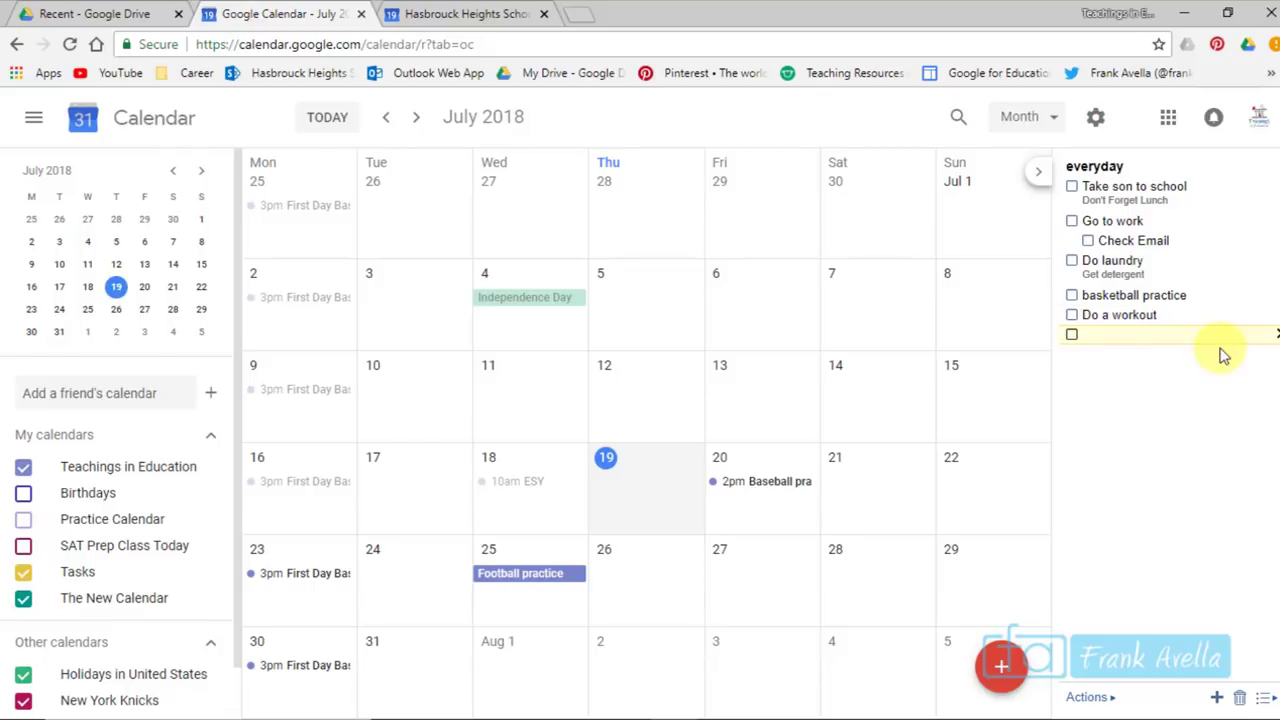
key("BackSpace")
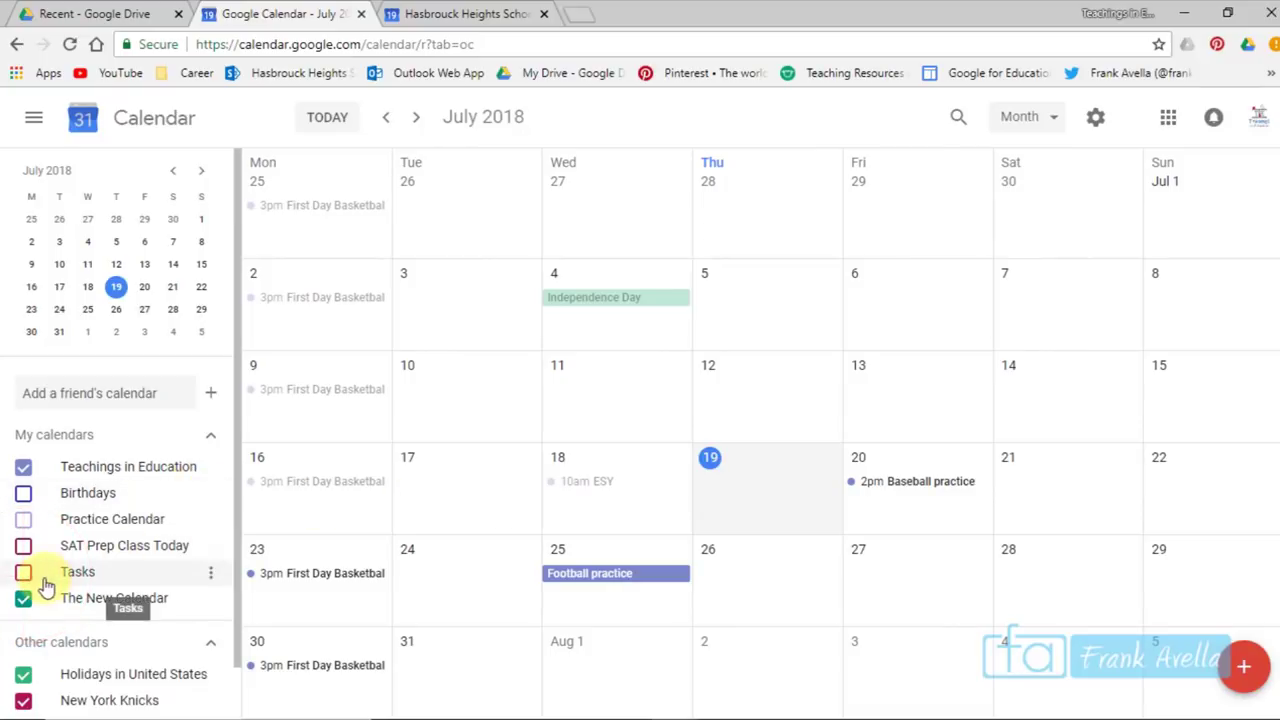
Move 'Do a workout' up above basketball practice
left_click(38, 478)
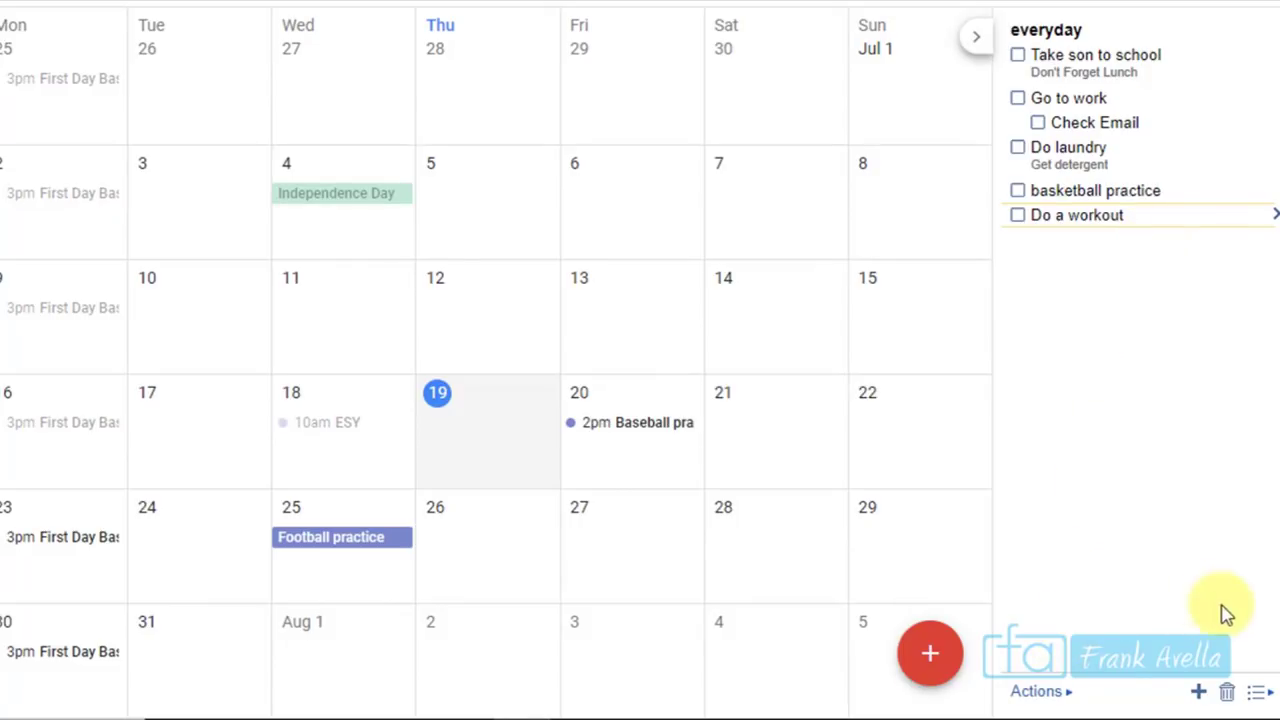
left_click(1040, 691)
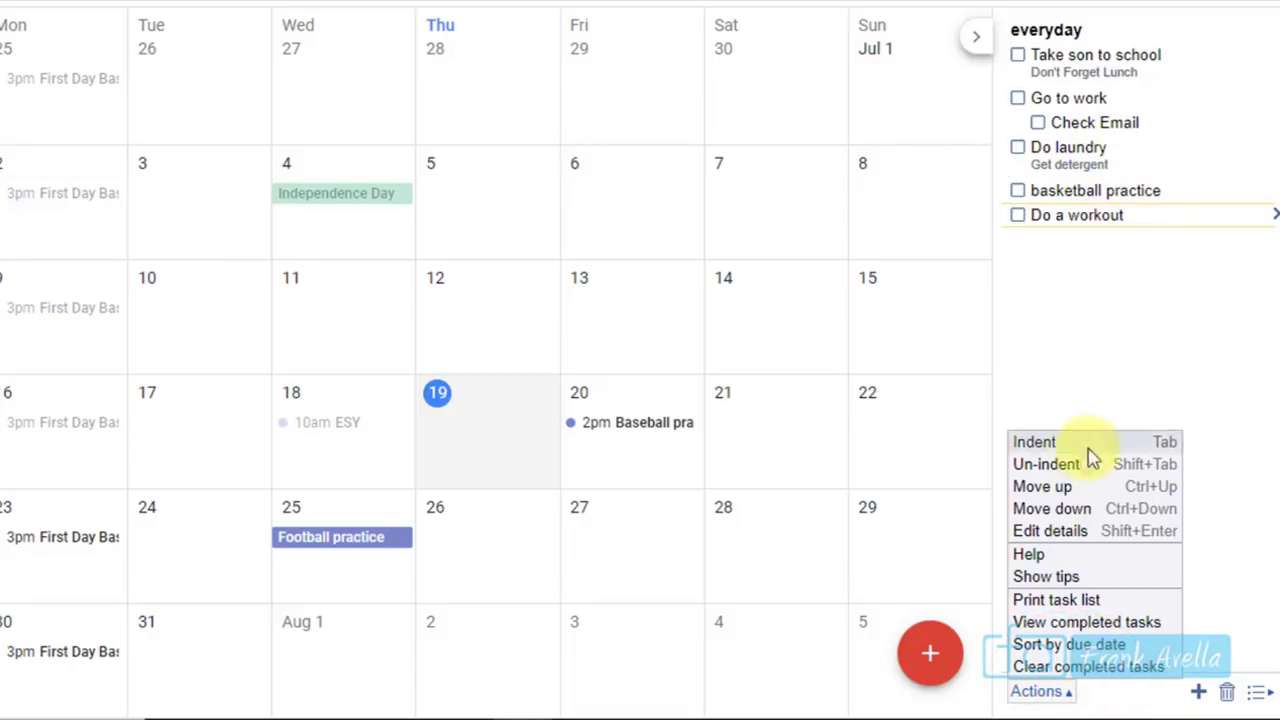
left_click(1045, 484)
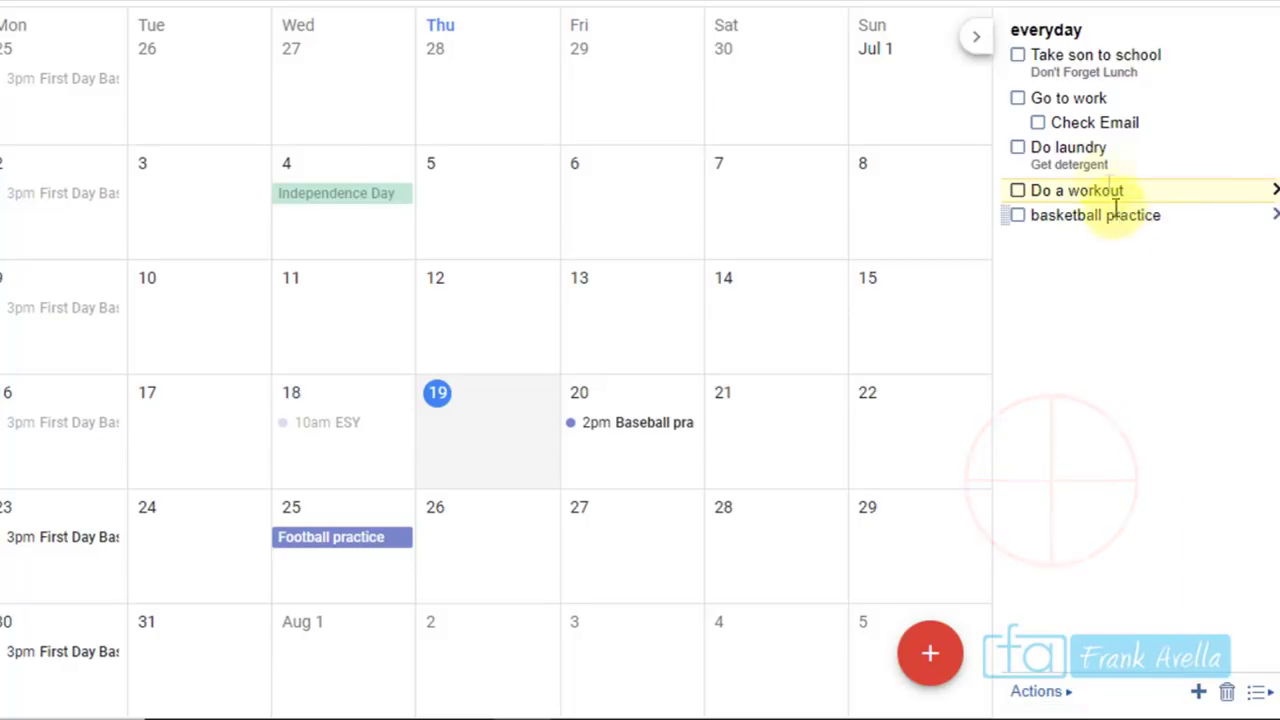
Move 'Take son to school' below 'Go to work' and open its details
left_click(1096, 56)
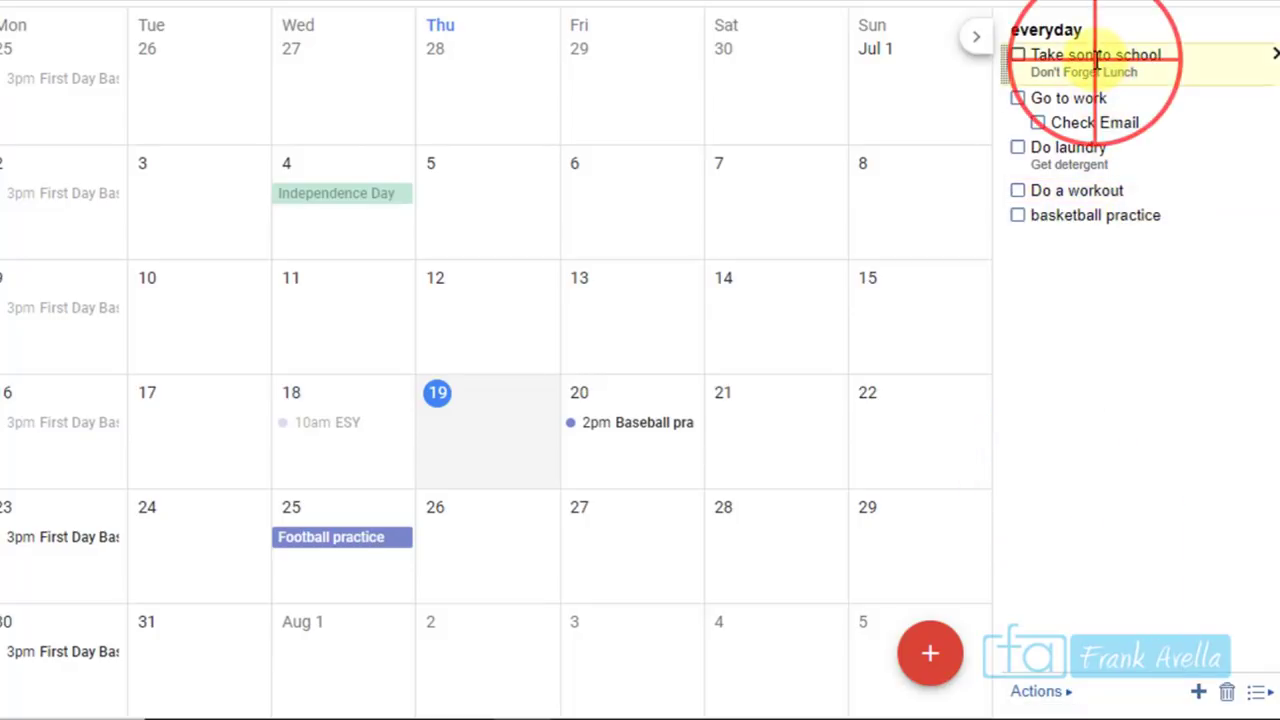
left_click(1066, 694)
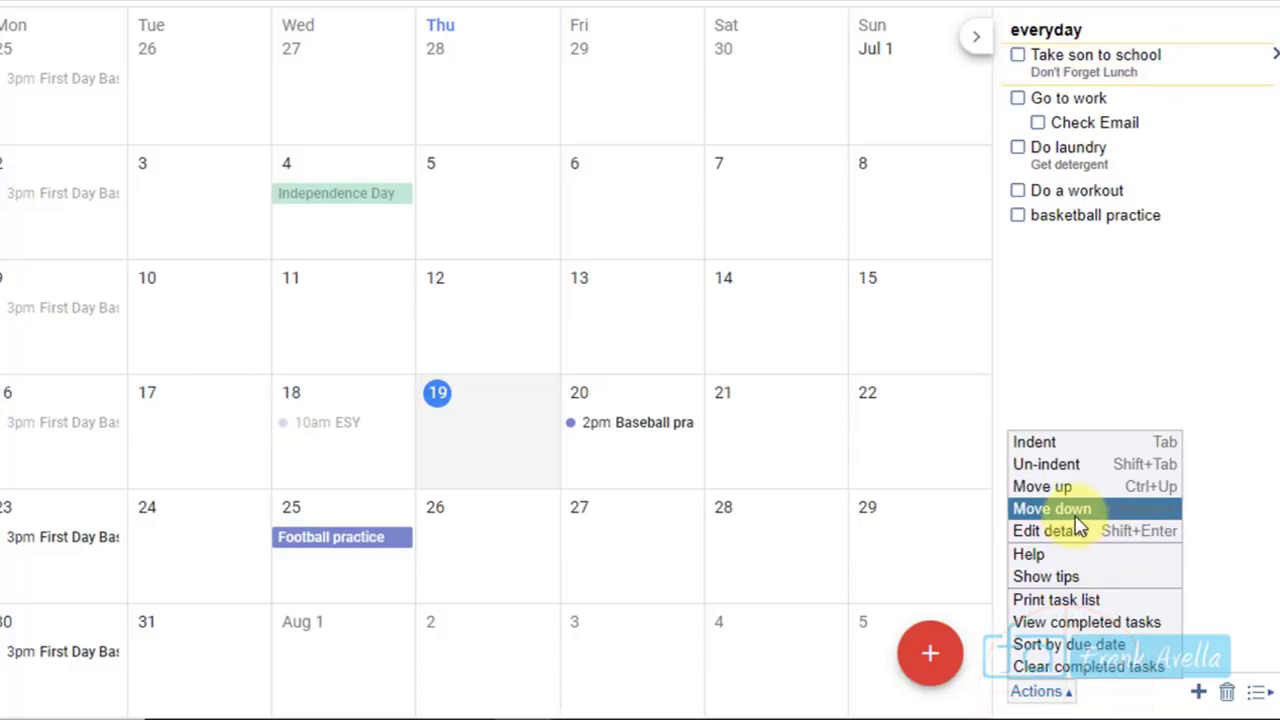
left_click(1076, 516)
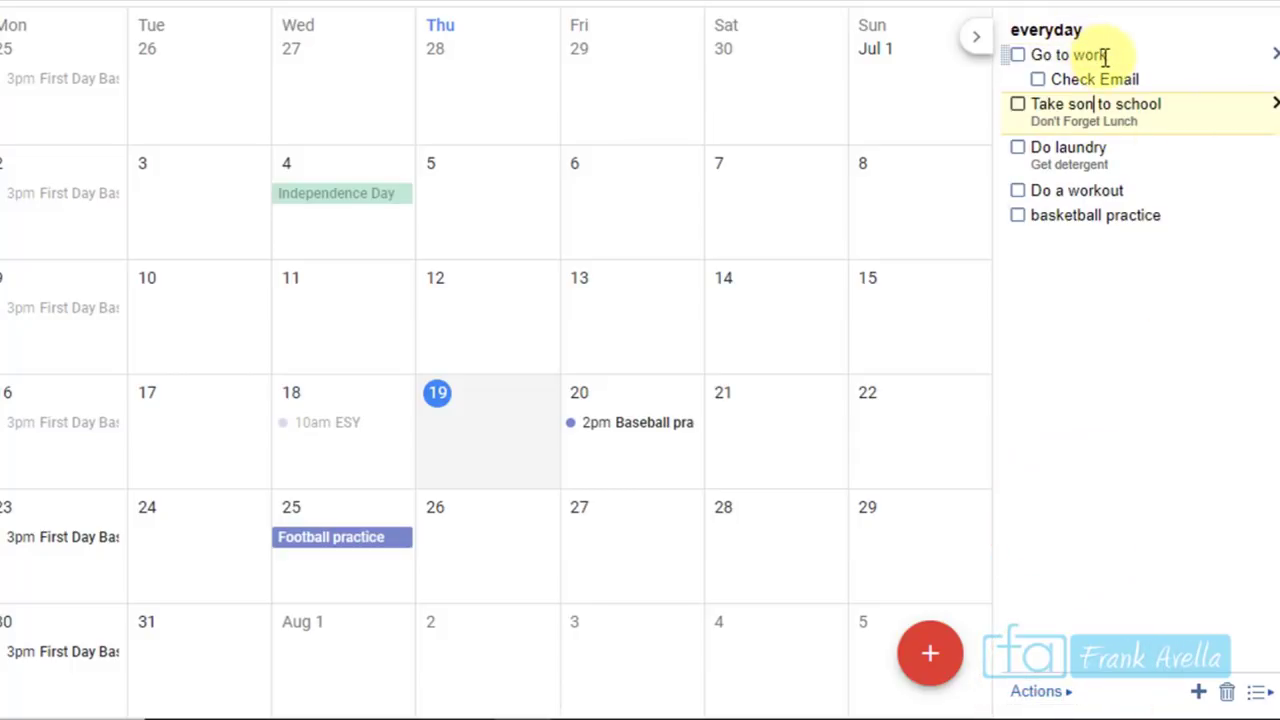
left_click(1127, 55)
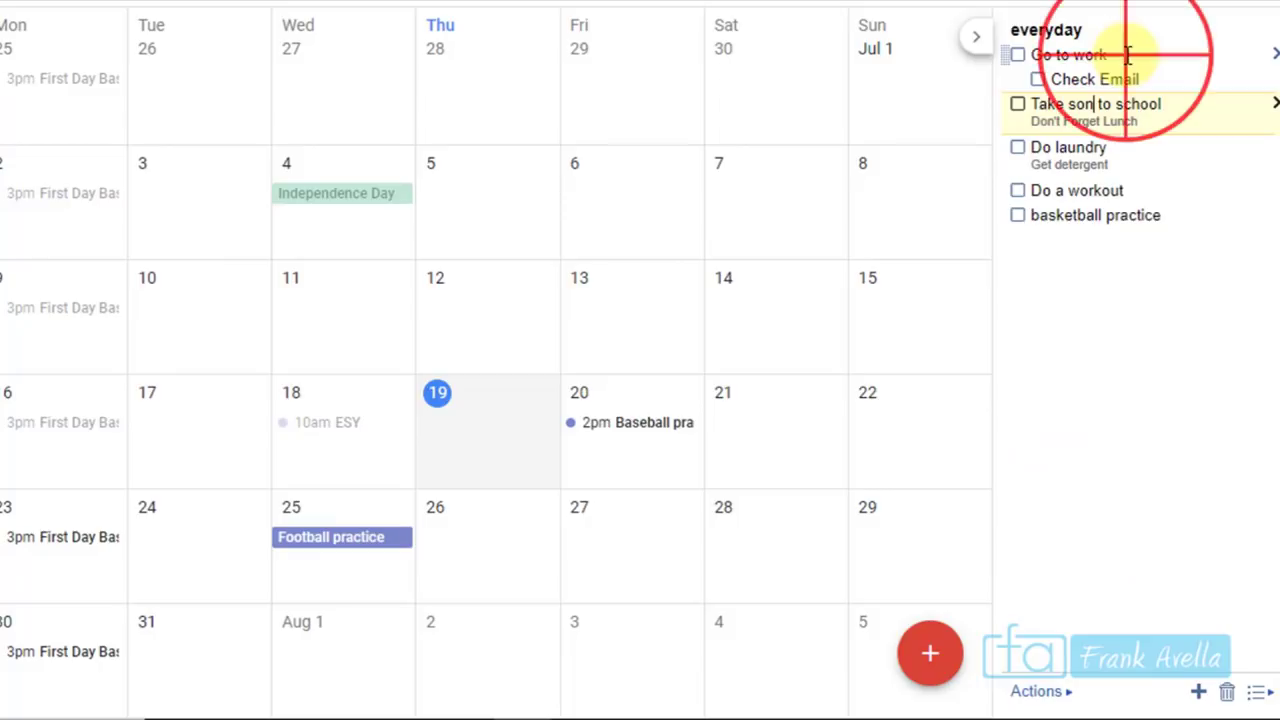
left_click(1139, 109)
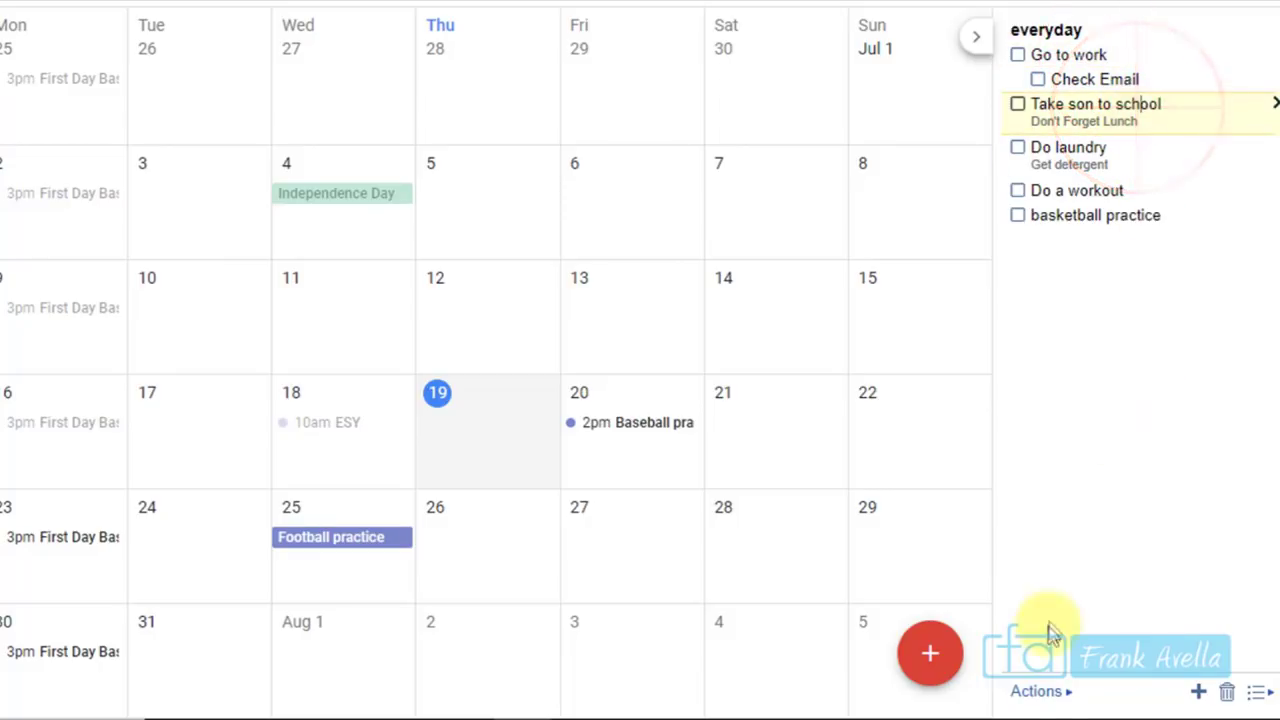
left_click(1043, 692)
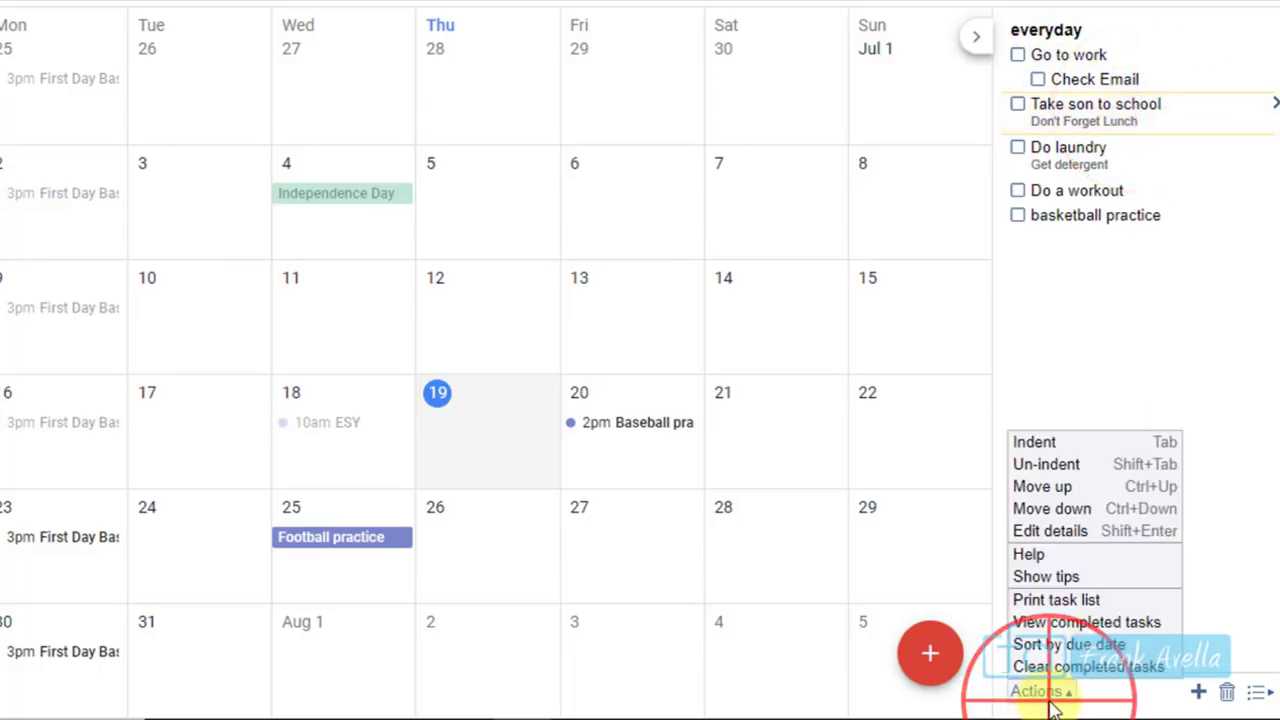
left_click(1073, 540)
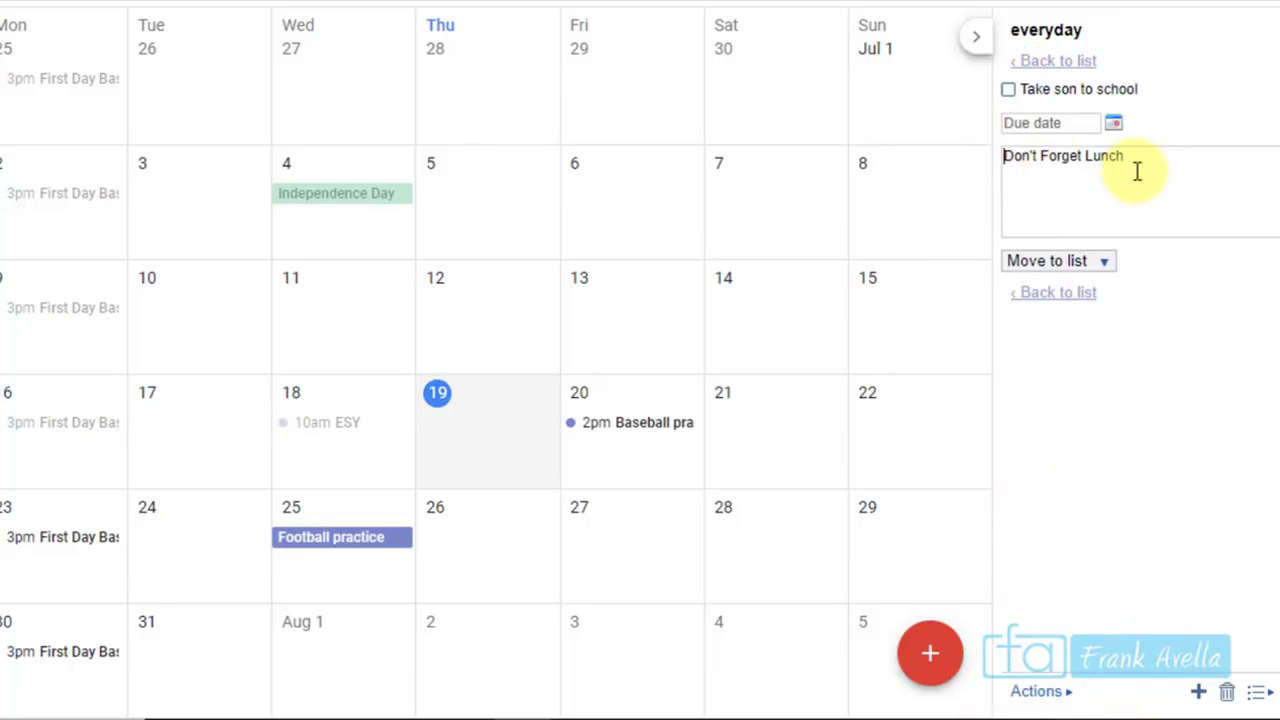
Add 'And permission slip' on a new line after the 'Don't Forget Lunch' note
left_click(1137, 172)
left_click_drag(1137, 172, 986, 168)
left_click(1134, 172)
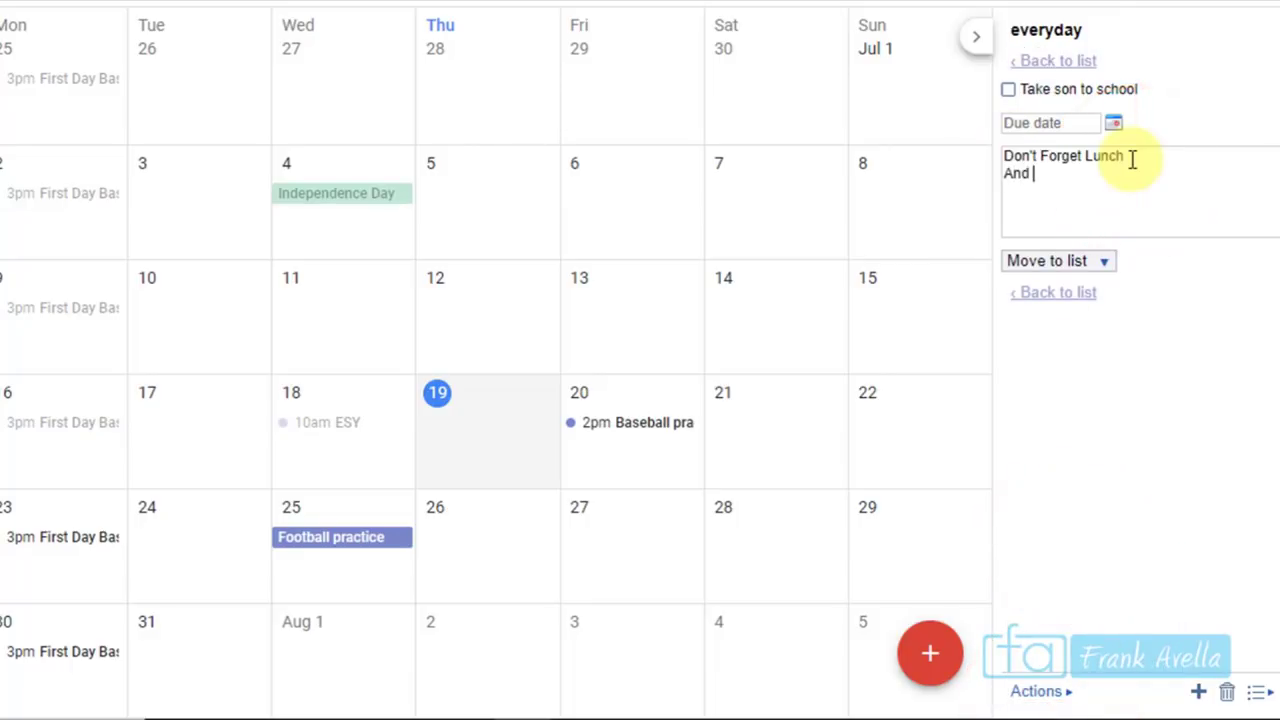
type("And permission slip")
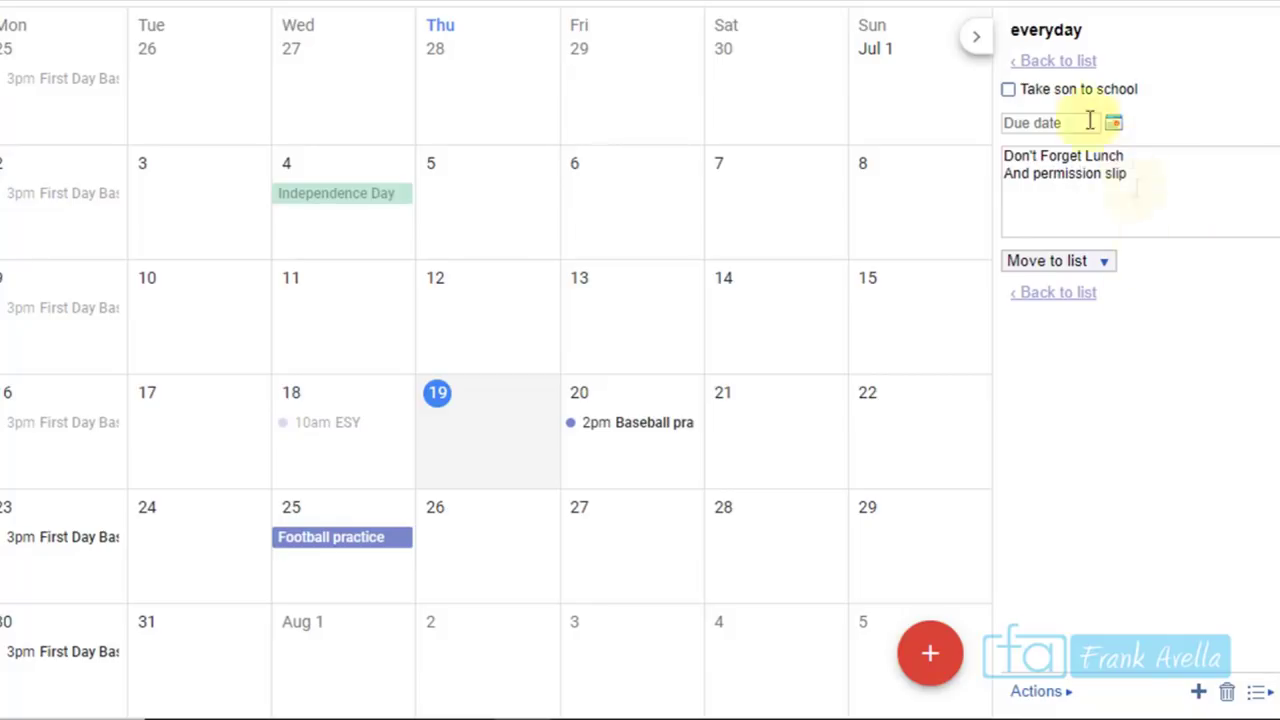
left_click(1040, 64)
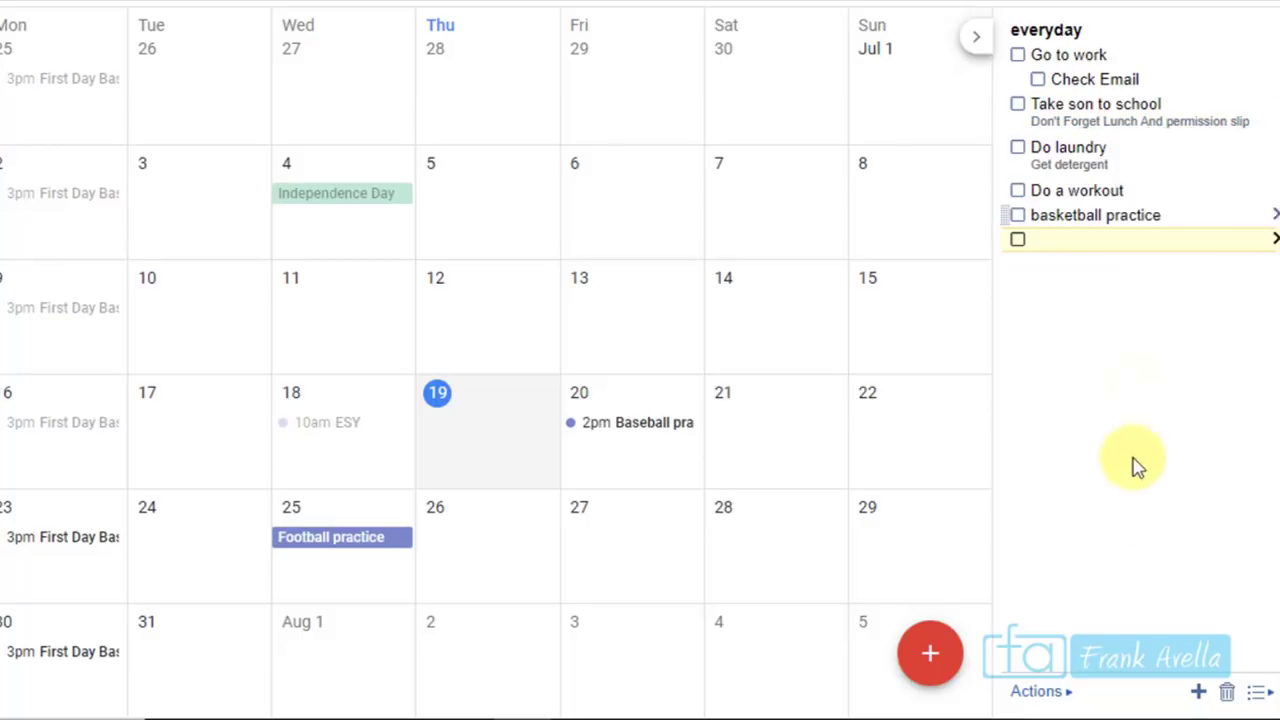
left_click(1257, 691)
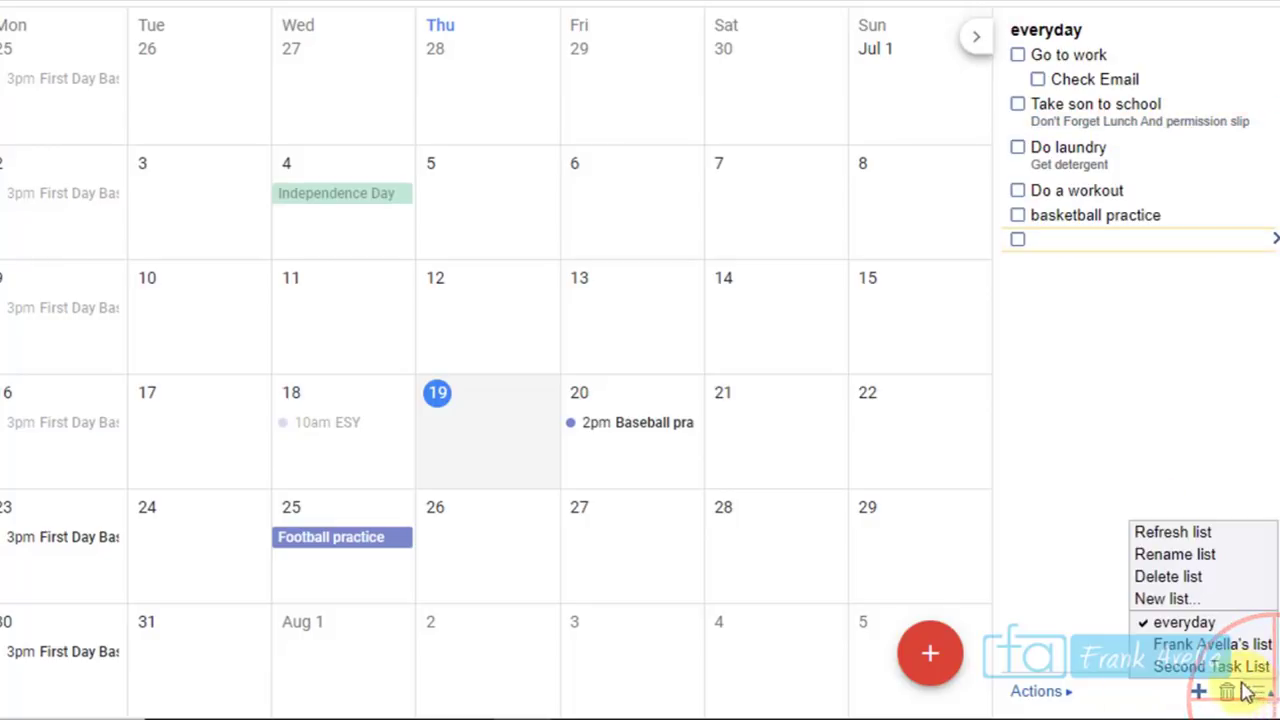
Switch between the personal, Second Task List and everyday task lists, ending on Second Task List
left_click(1210, 644)
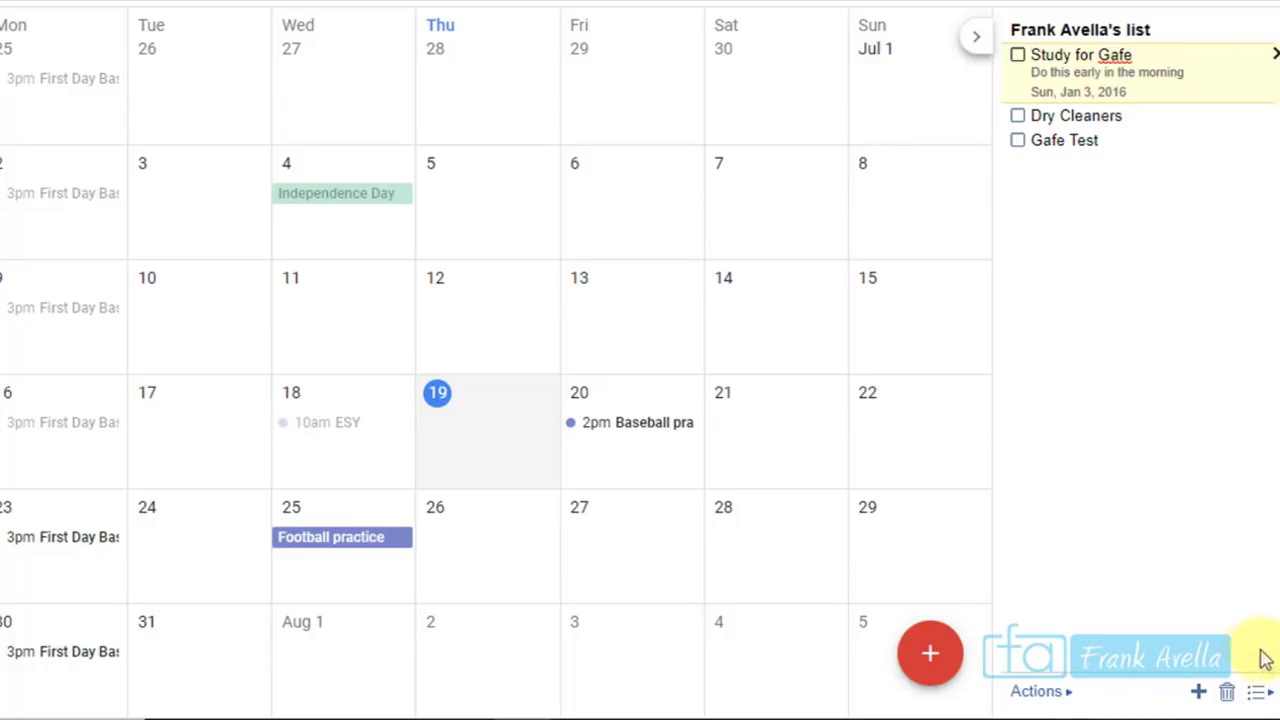
left_click(1255, 690)
left_click(1235, 667)
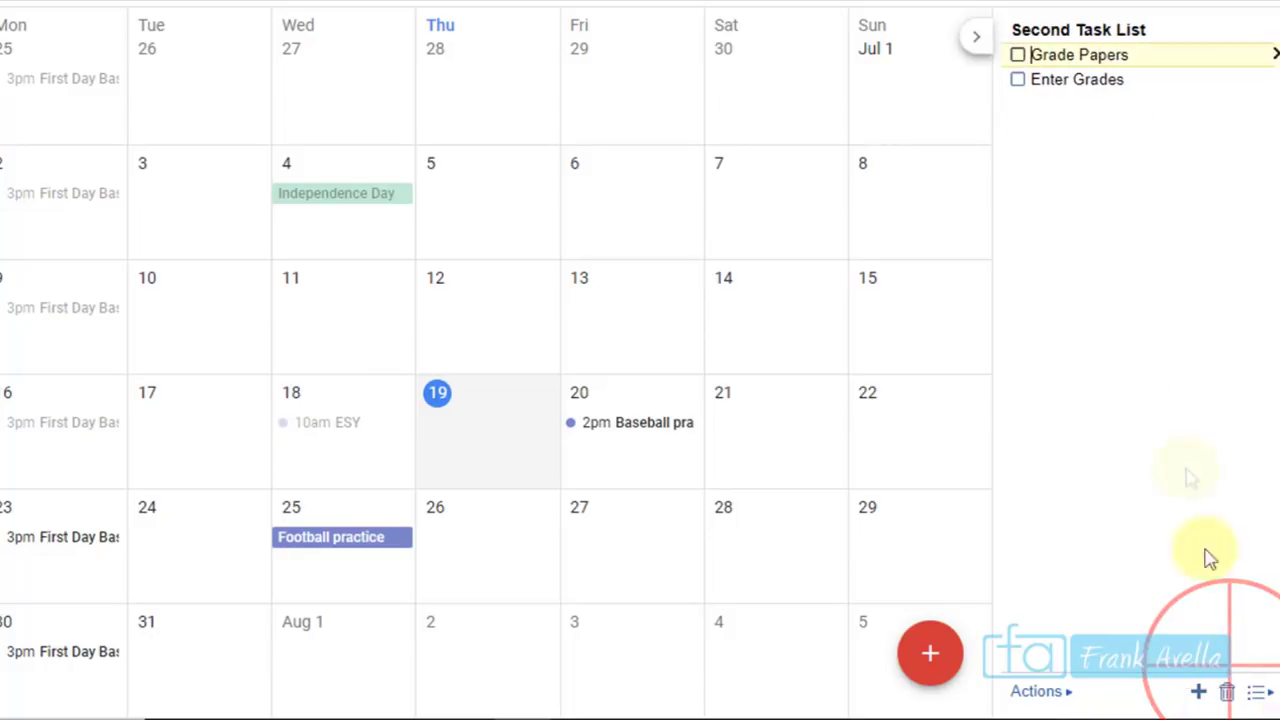
left_click(1258, 693)
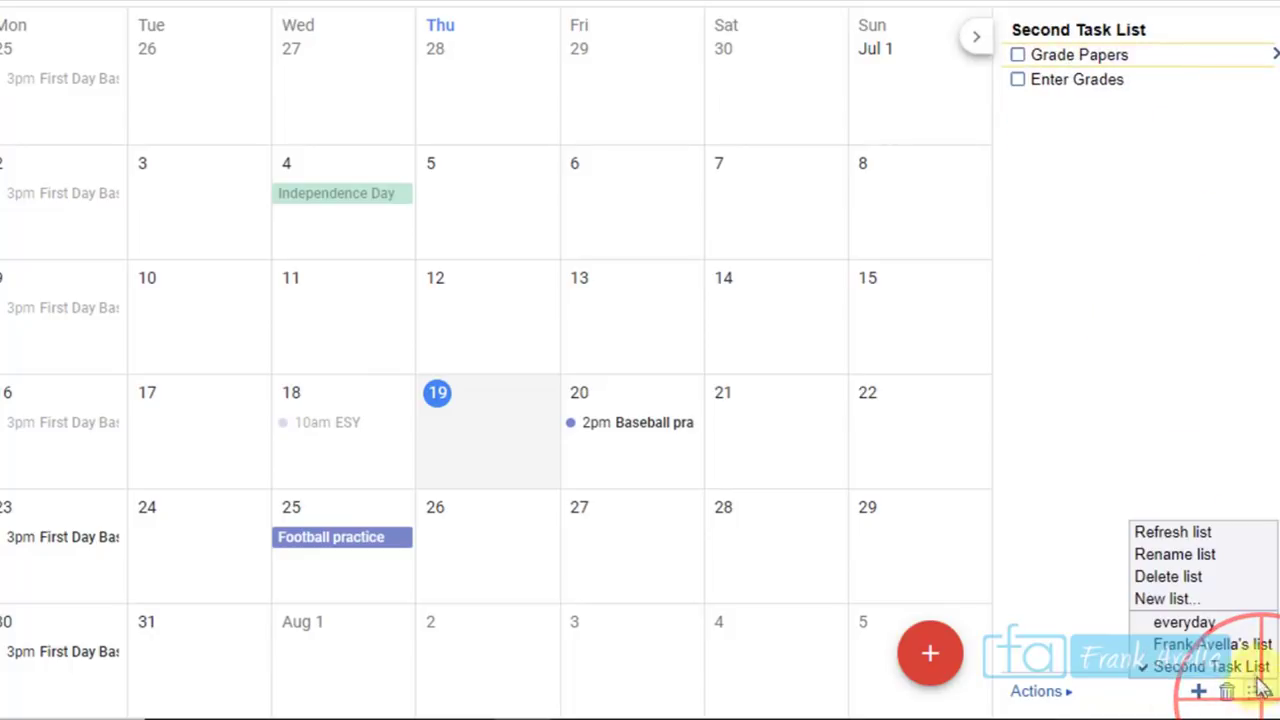
left_click(1247, 623)
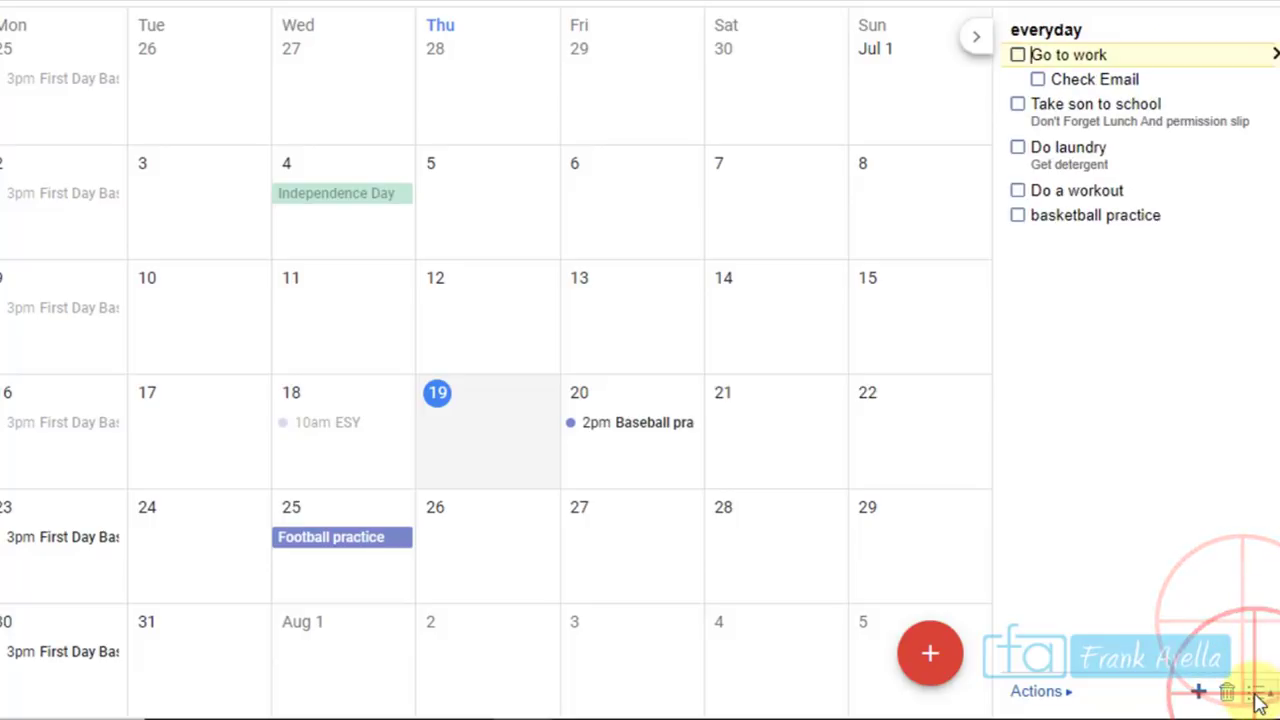
left_click(1259, 693)
left_click(1212, 644)
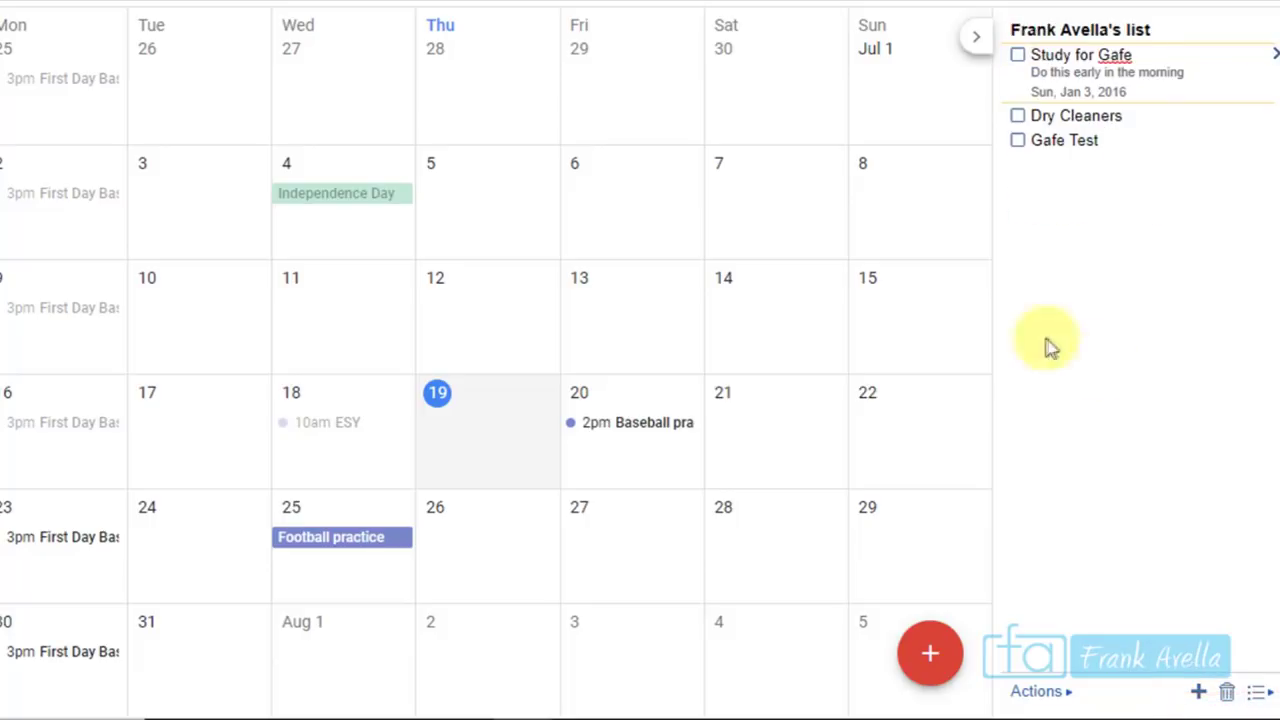
left_click(1258, 693)
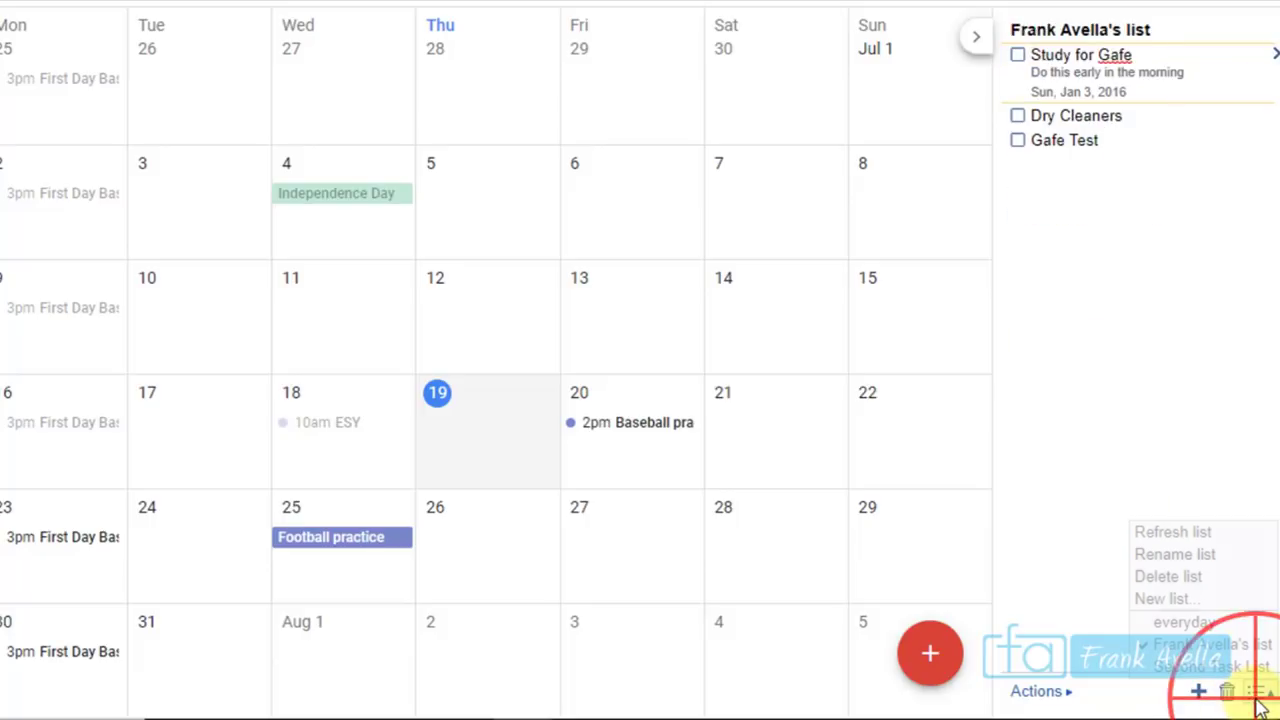
left_click(1200, 666)
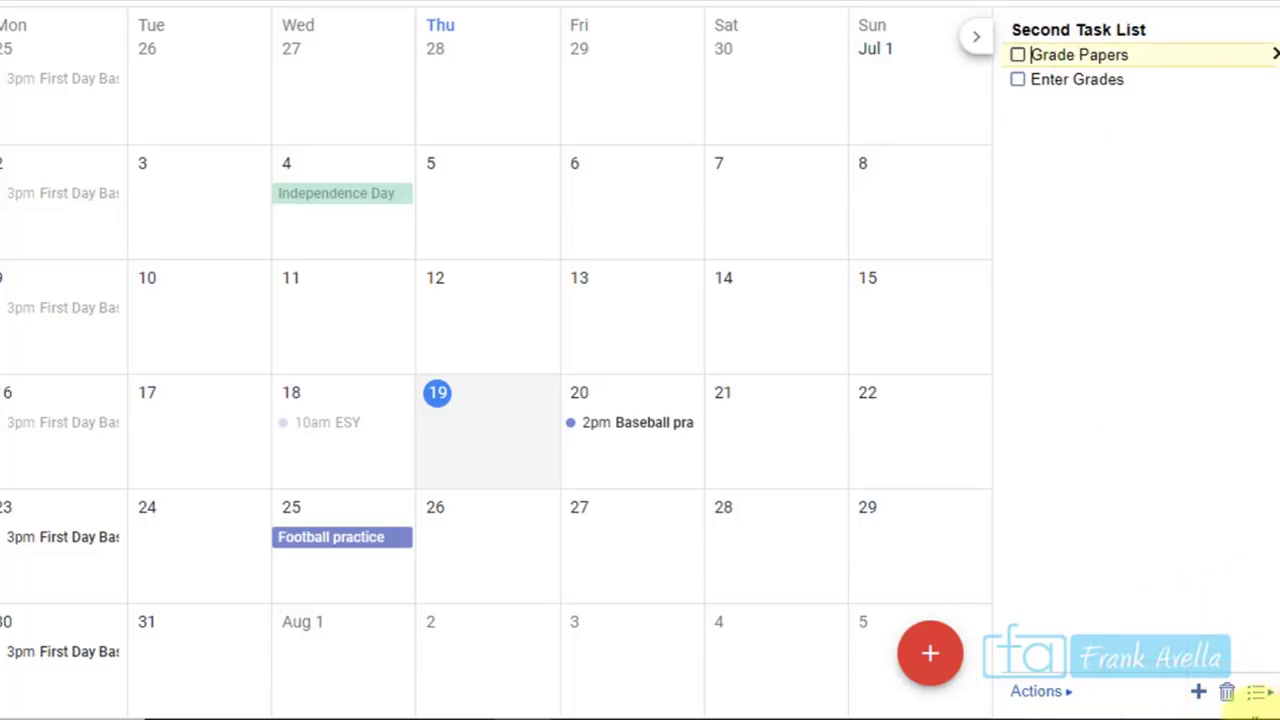
Permanently delete Second Task List, then start a new list named 'The new list'
left_click(1252, 697)
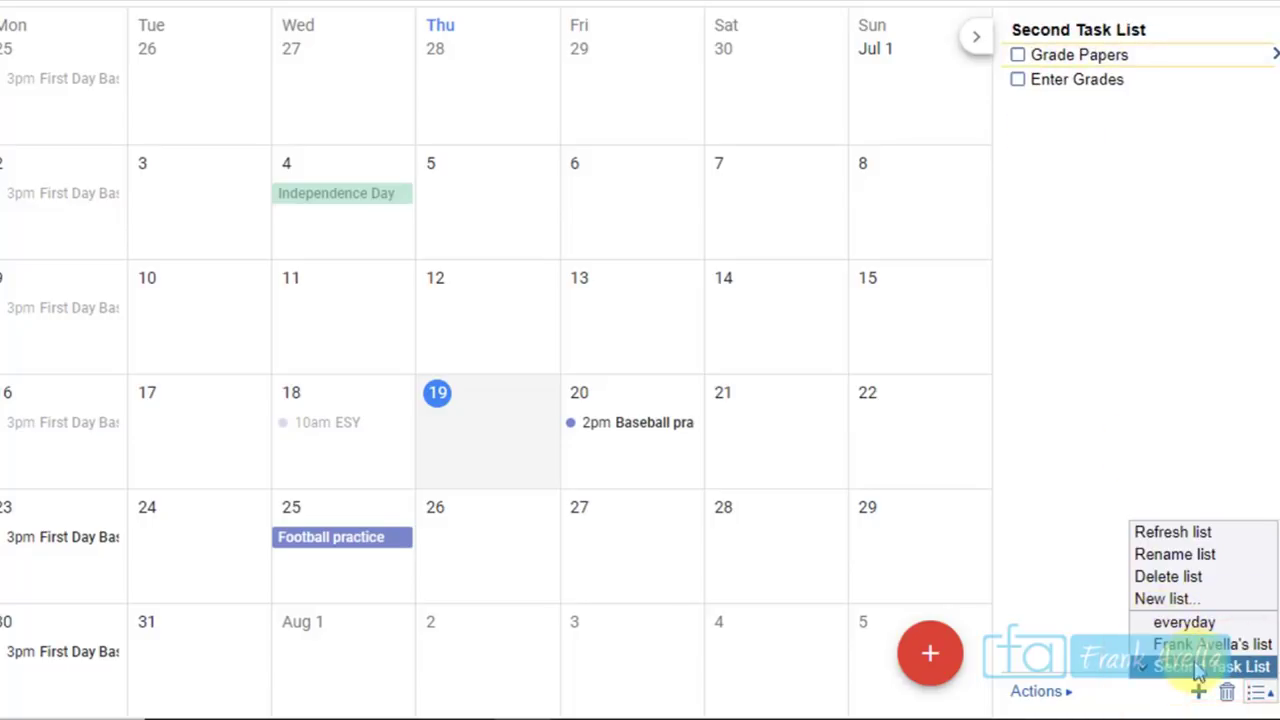
left_click(1170, 576)
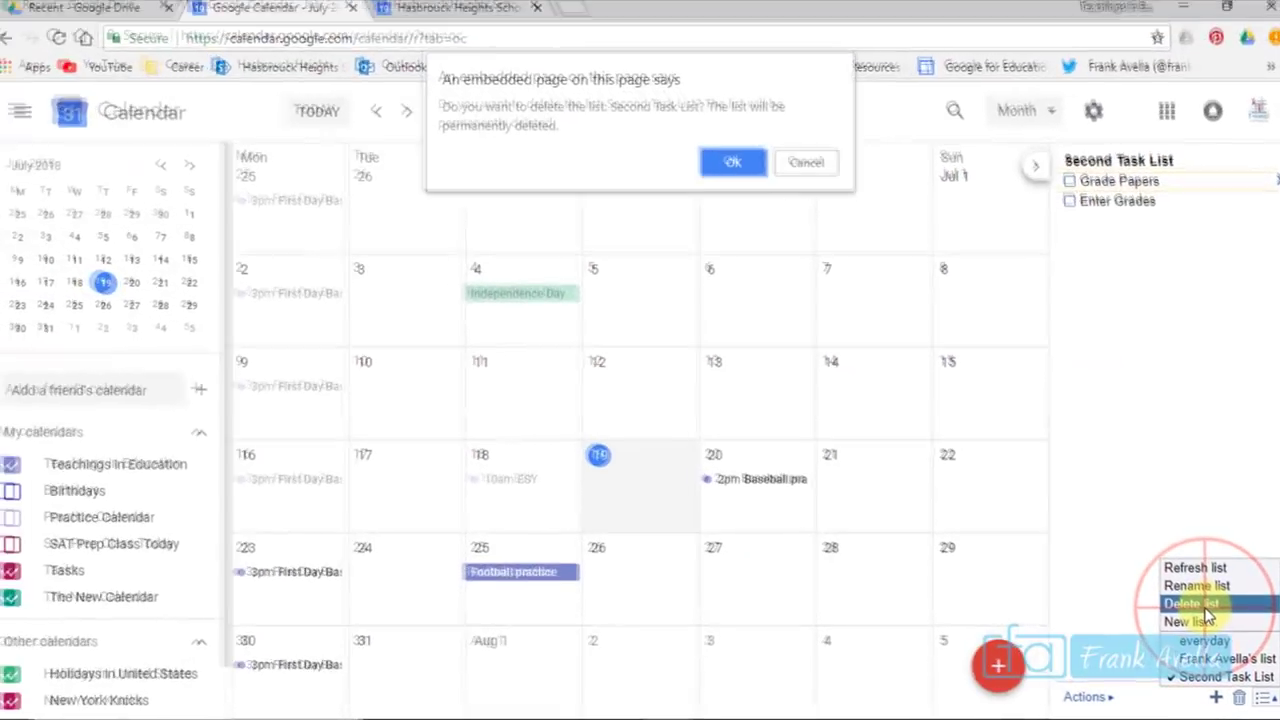
left_click(724, 168)
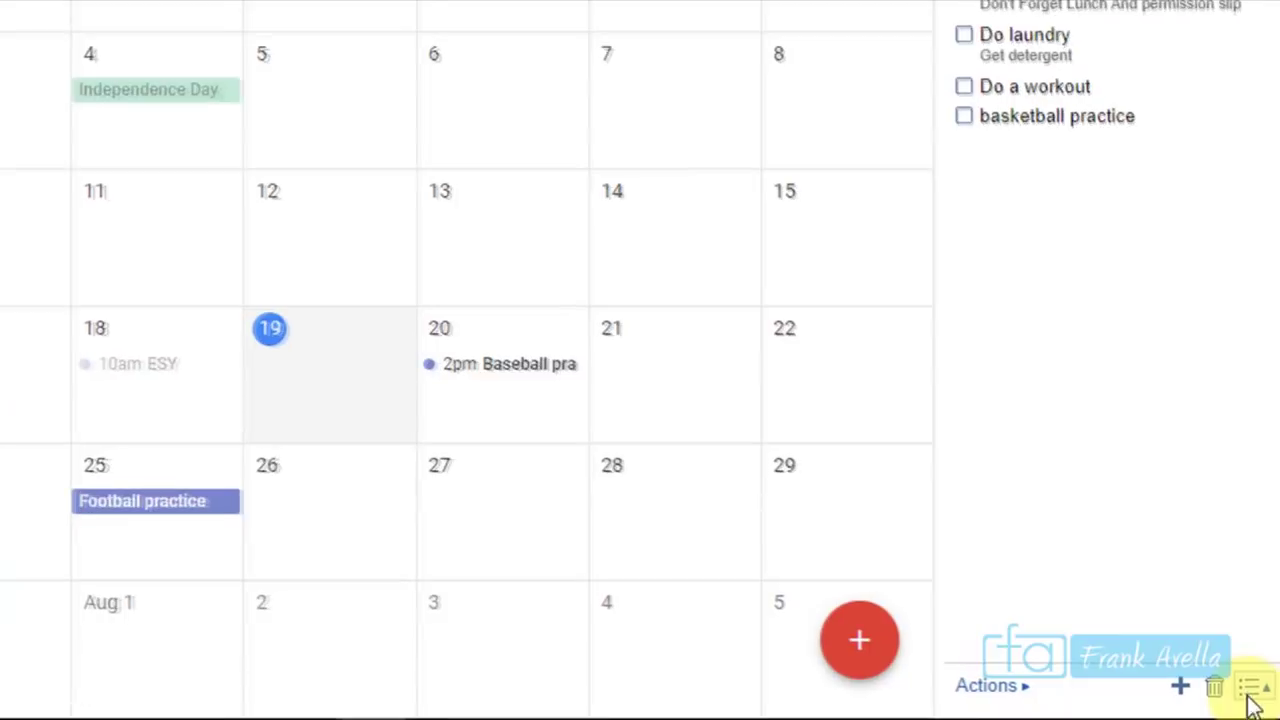
left_click(1254, 696)
left_click(1252, 698)
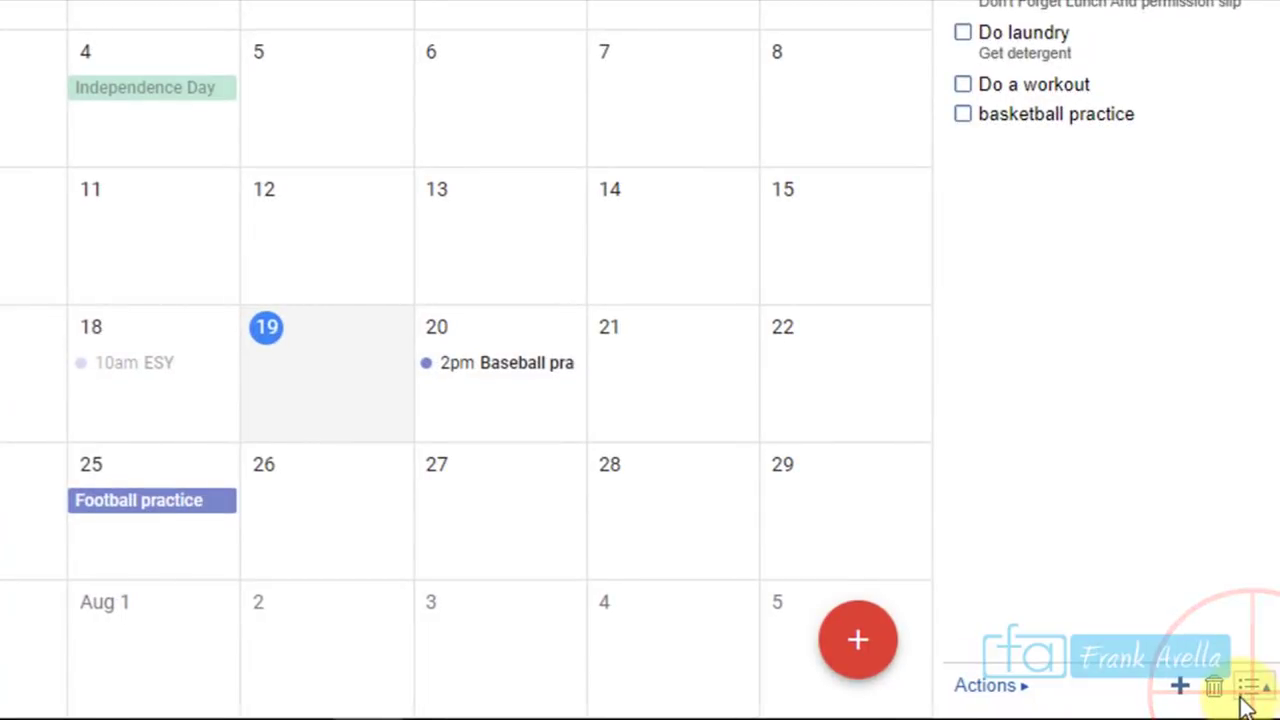
left_click(1248, 700)
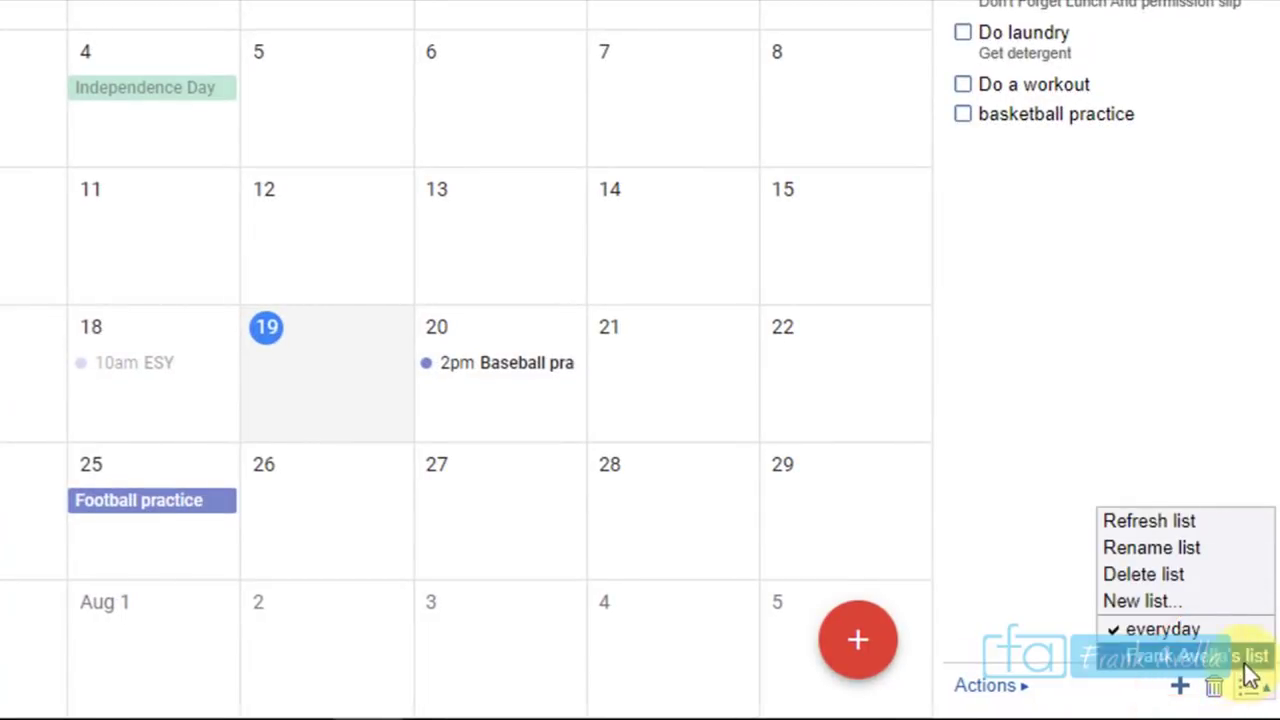
left_click(1212, 608)
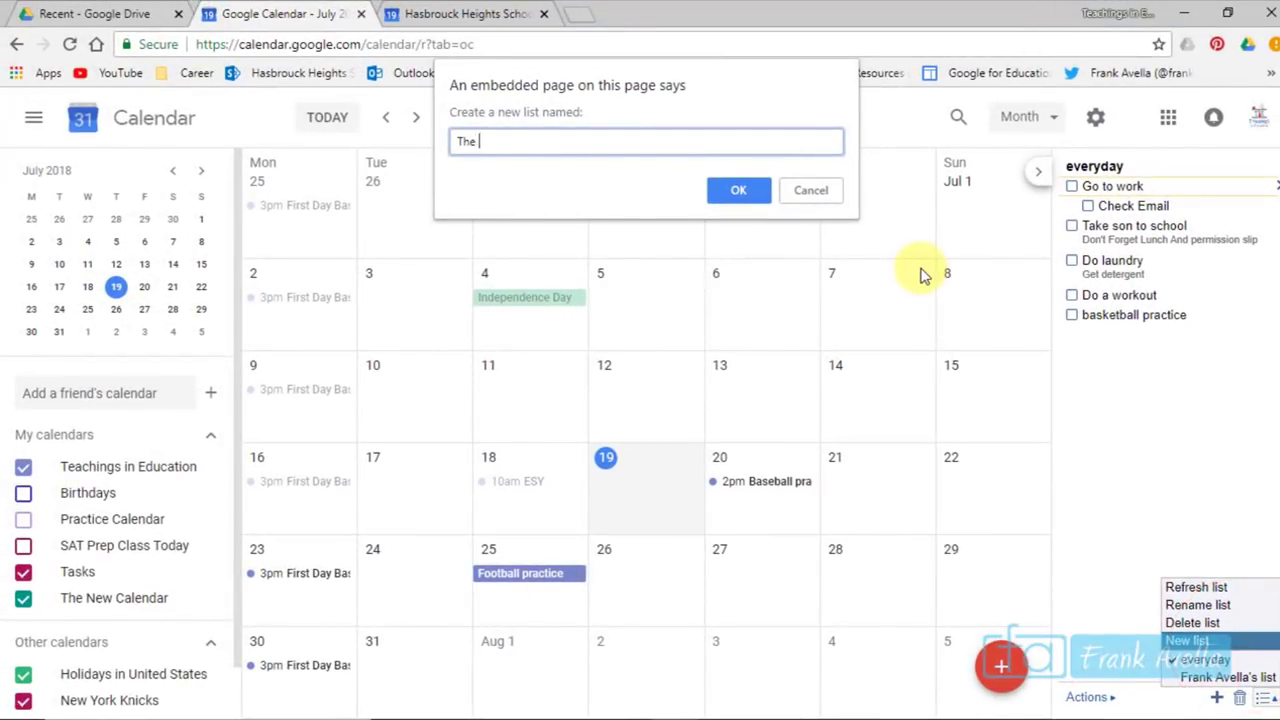
Create 'The new list' and add the tasks 'wake up' and 'brush teeth'
left_click(729, 189)
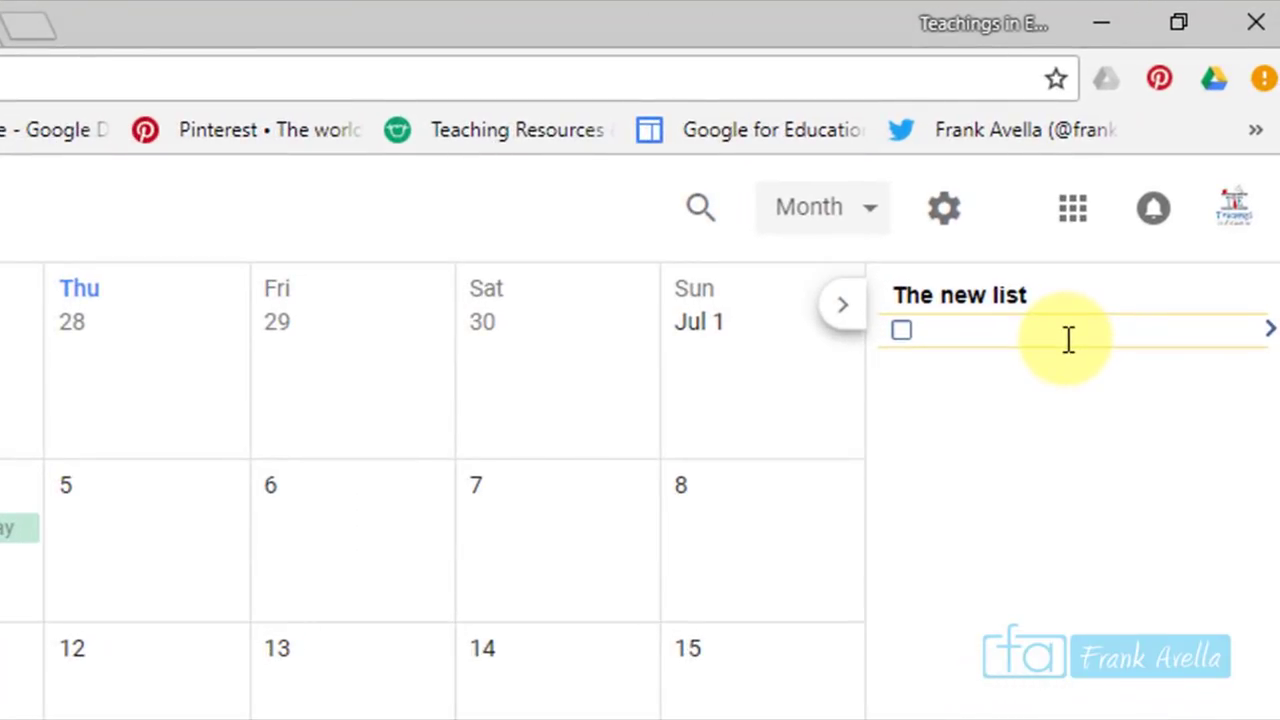
left_click(960, 341)
type("s")
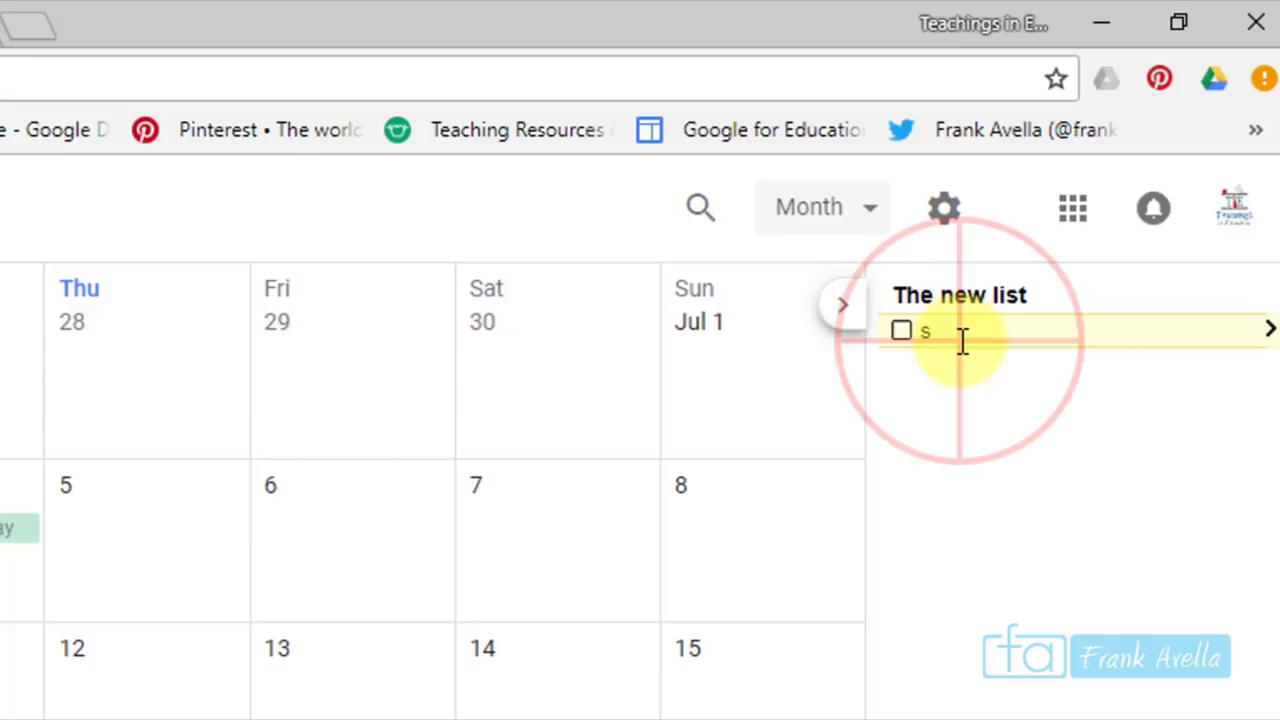
key("BackSpace")
type("wake up")
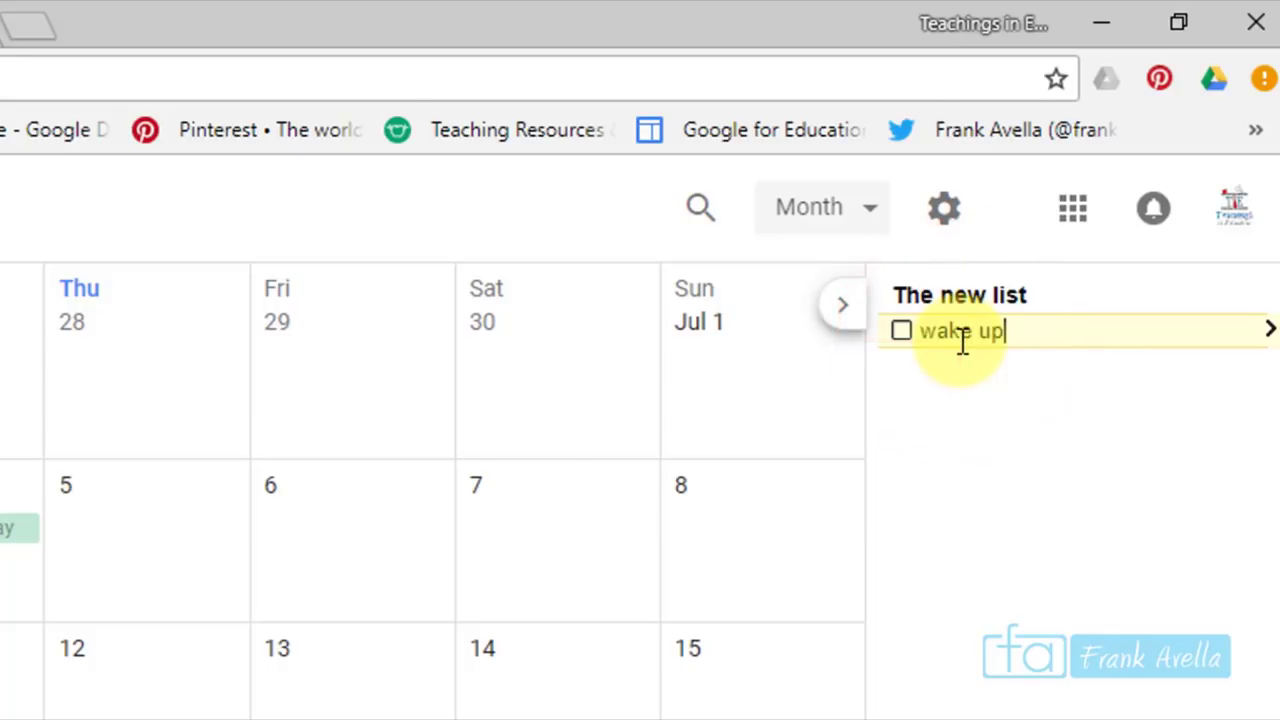
key("Return")
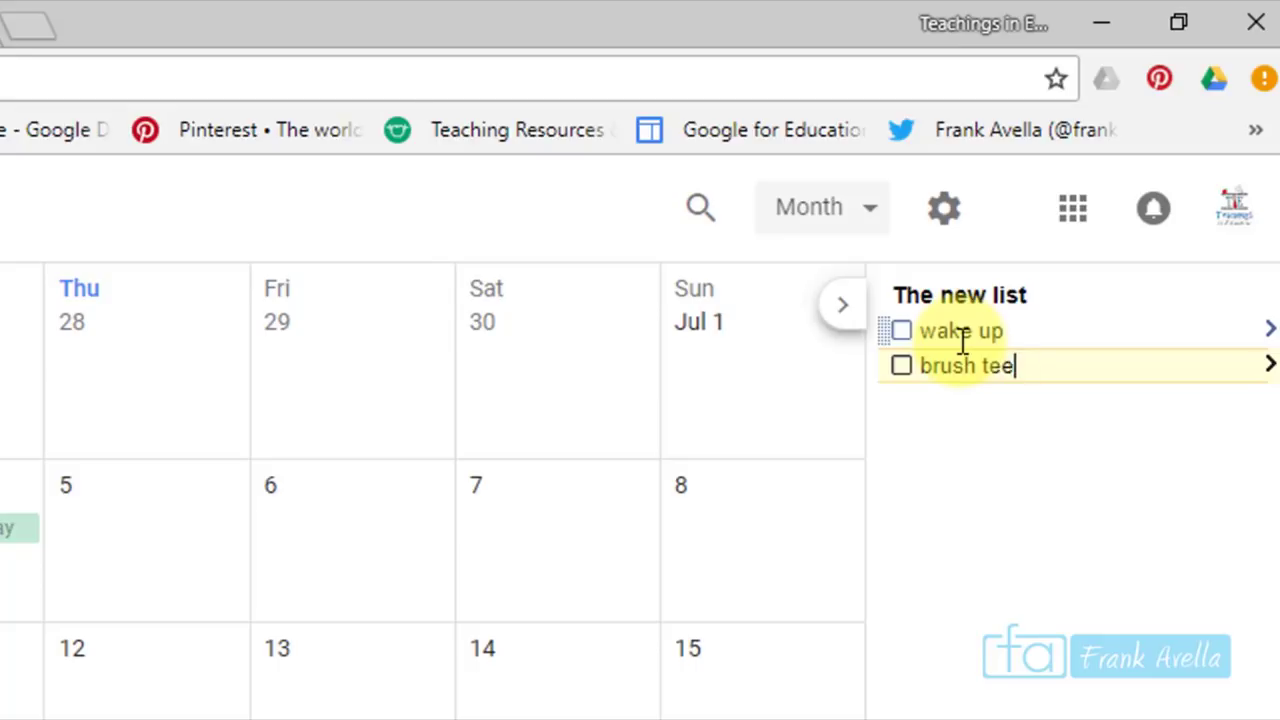
key("Return")
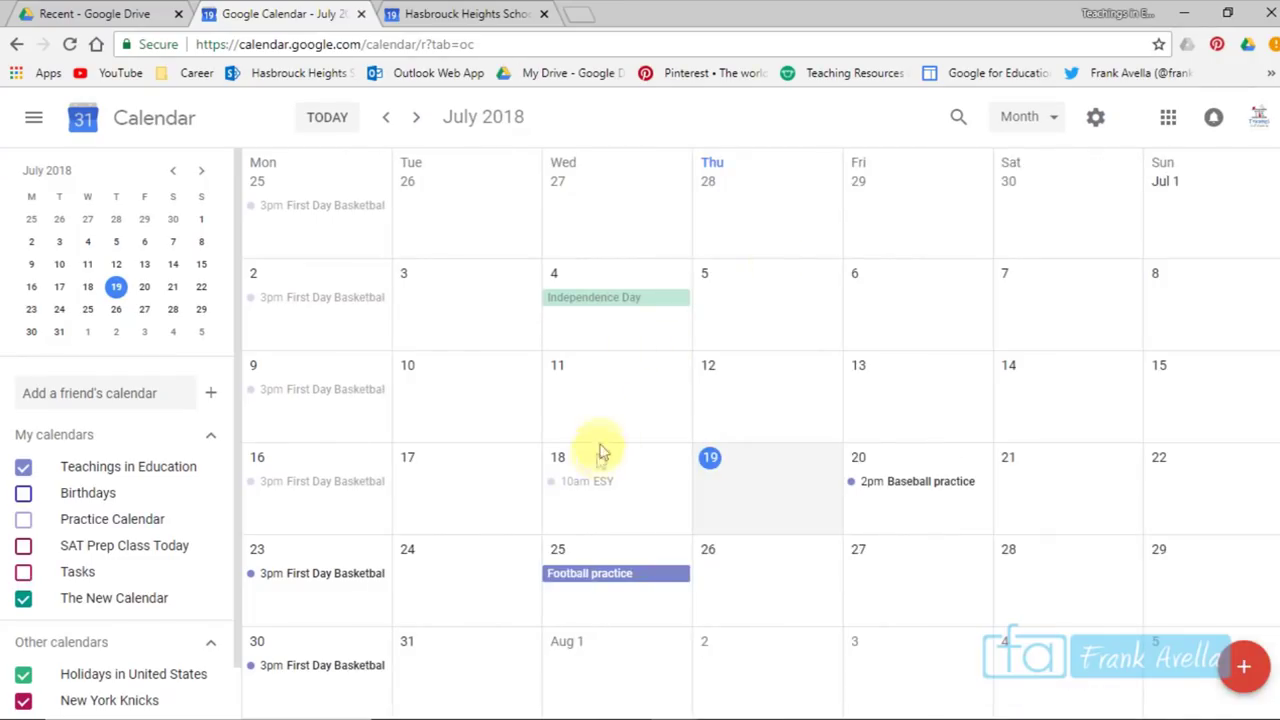
Open the settings gear menu over the July 2018 month view
left_click(1096, 121)
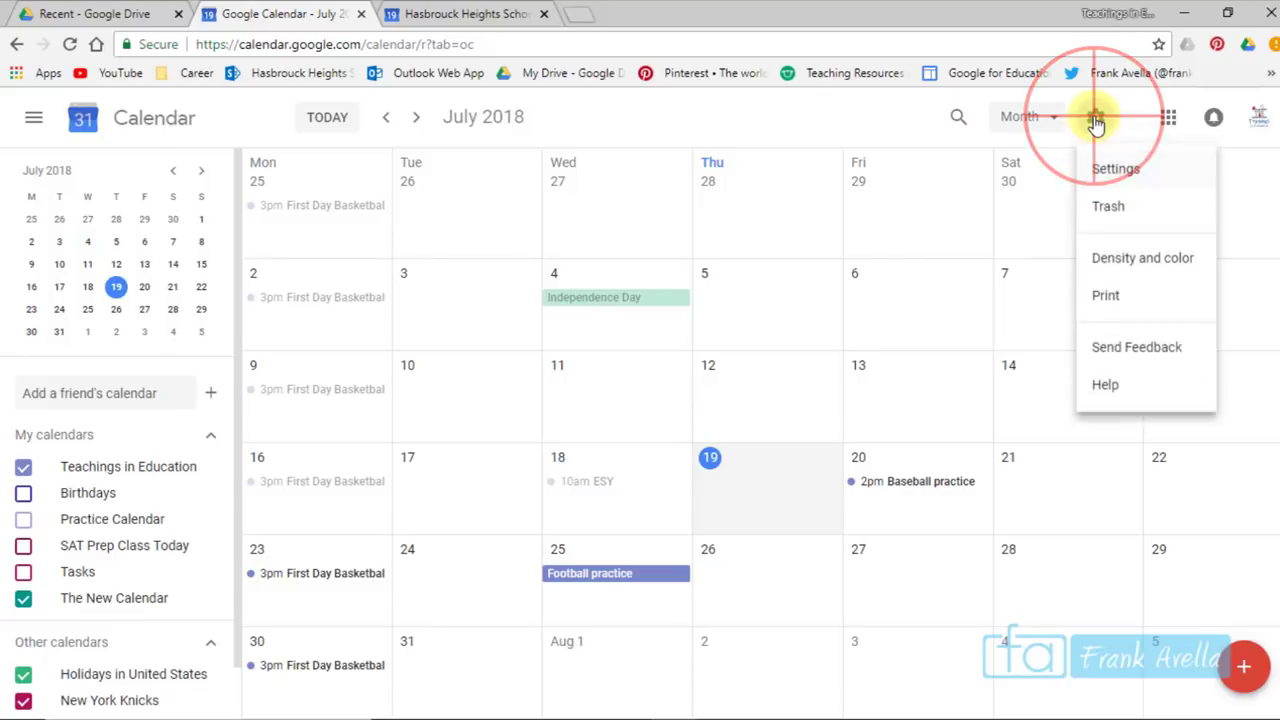
Set the print preview to Normal font size with the range starting June 5, 2018
left_click(1133, 300)
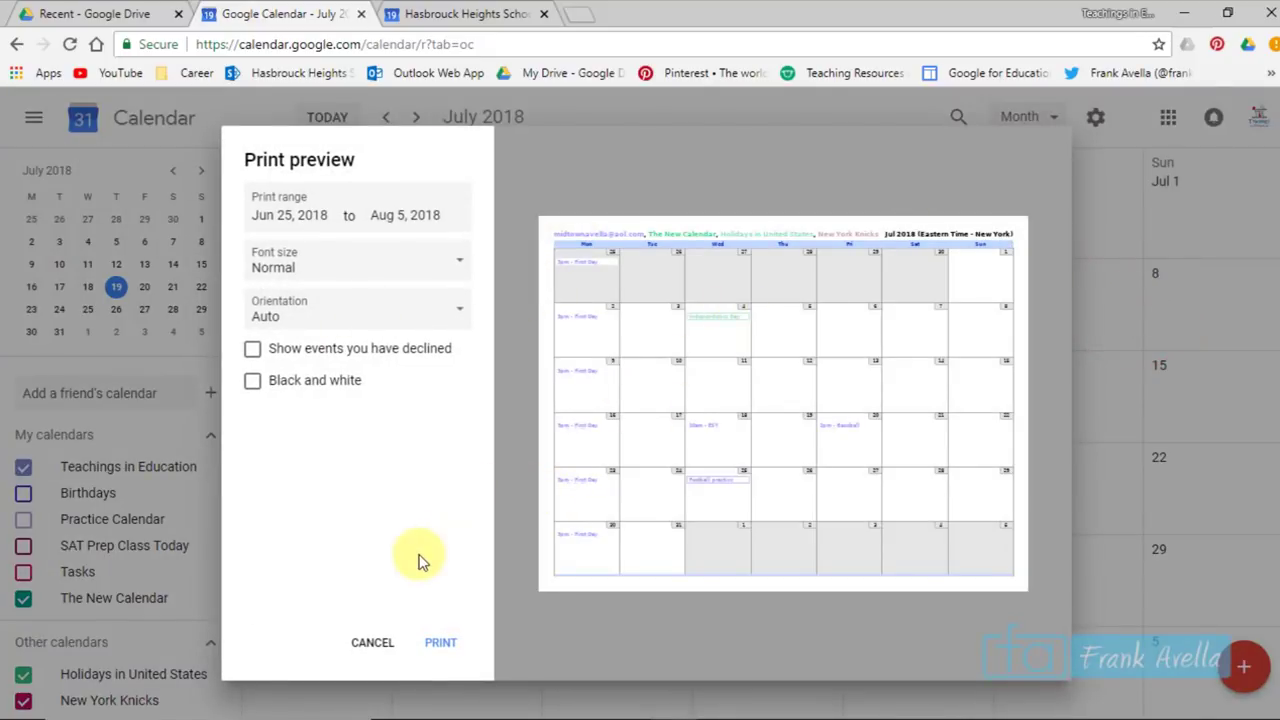
left_click(413, 274)
left_click(412, 247)
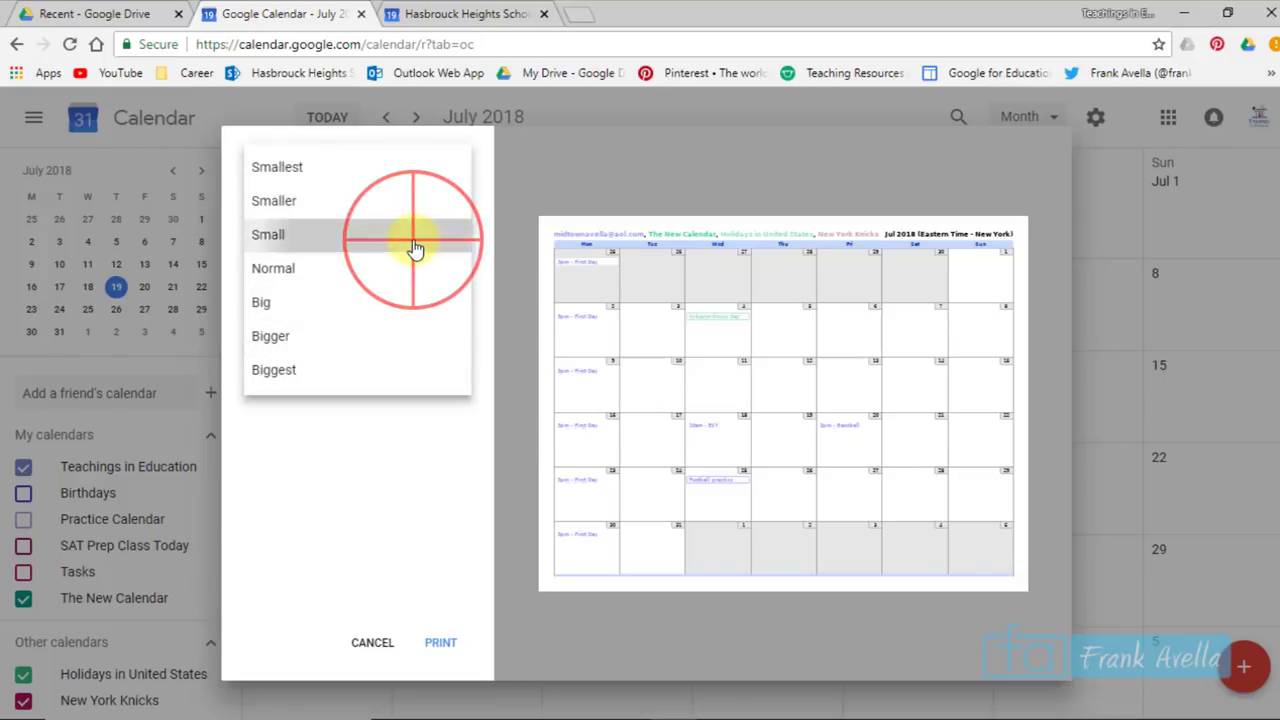
left_click(377, 269)
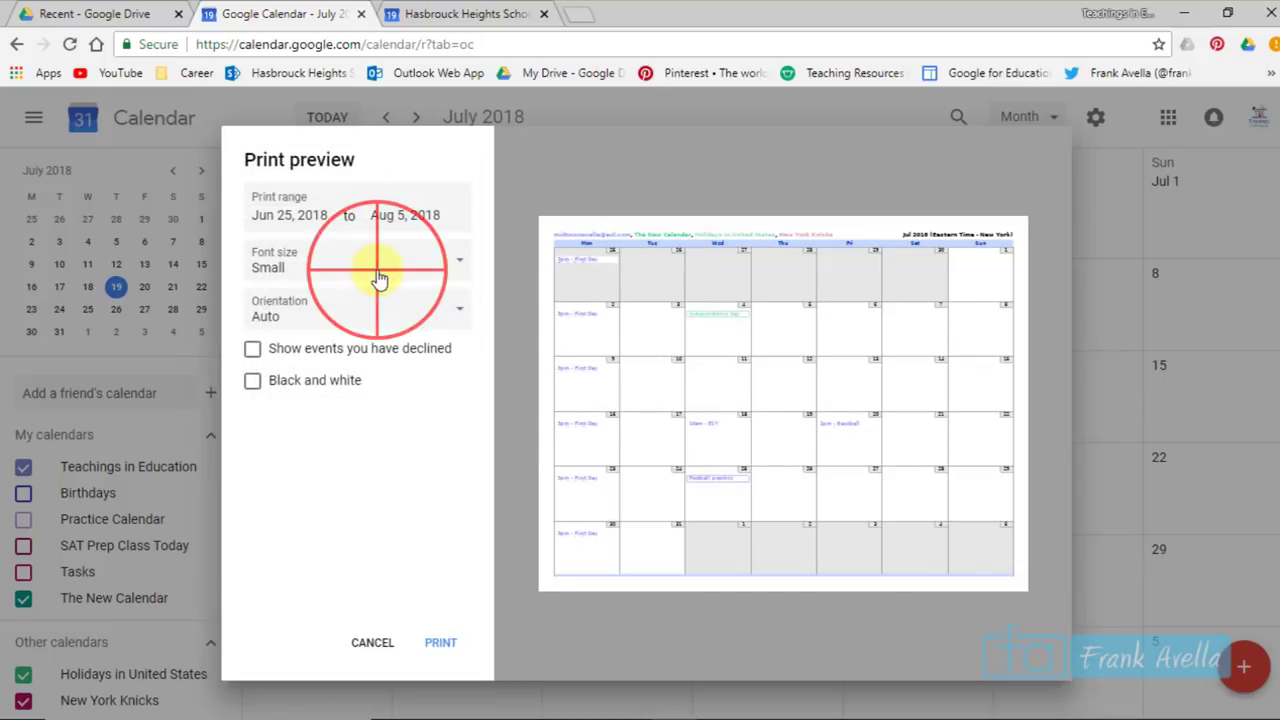
left_click(362, 302)
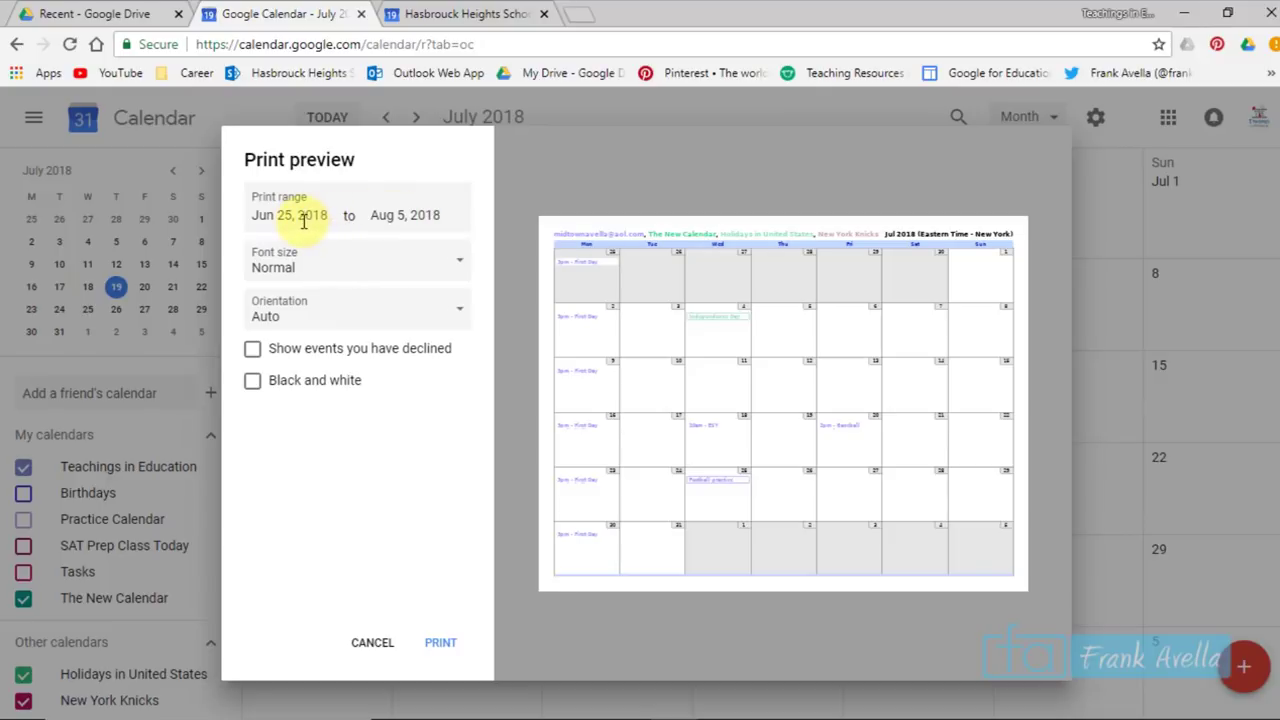
left_click(303, 217)
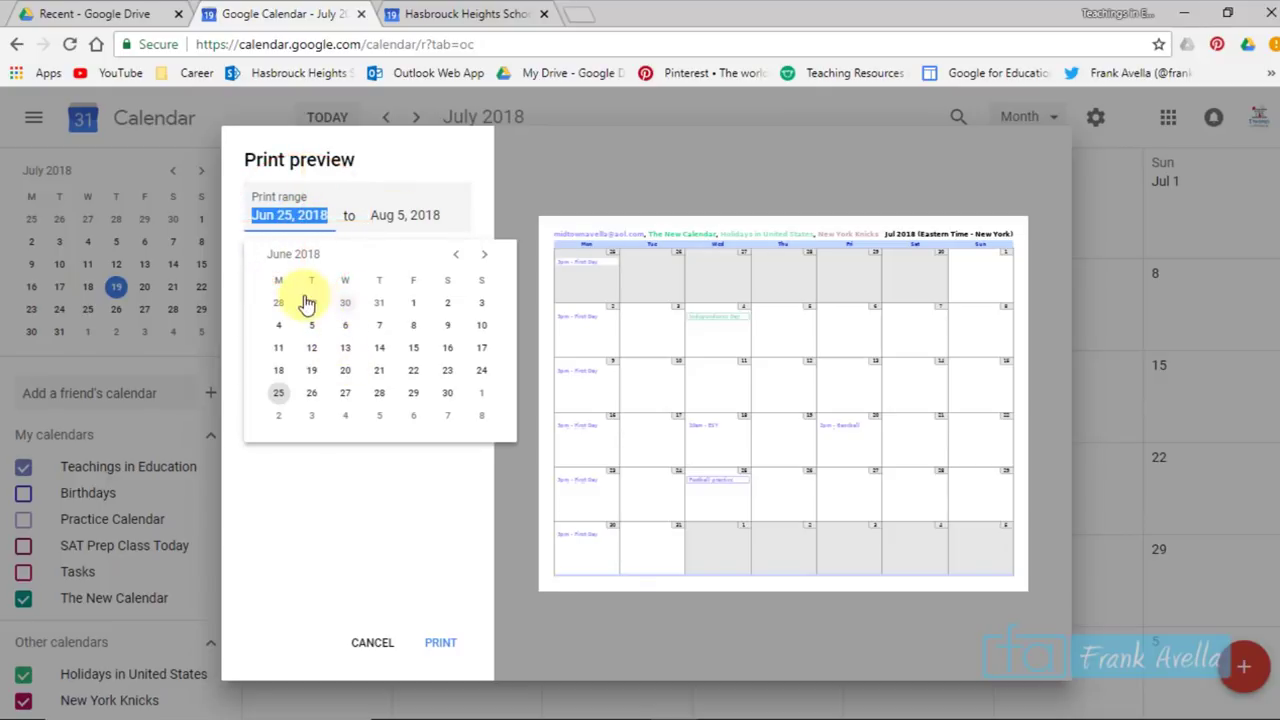
left_click(312, 326)
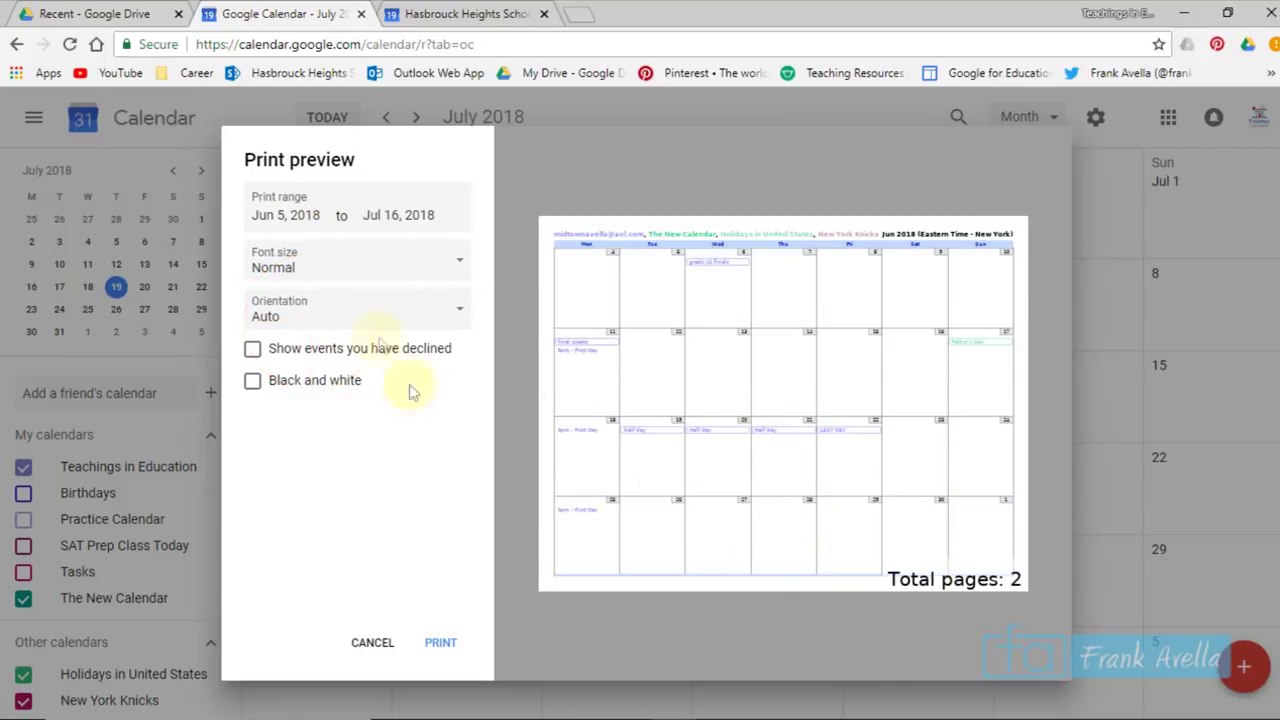
Cancel the print preview without printing, returning to the July 2018 month view
left_click(374, 643)
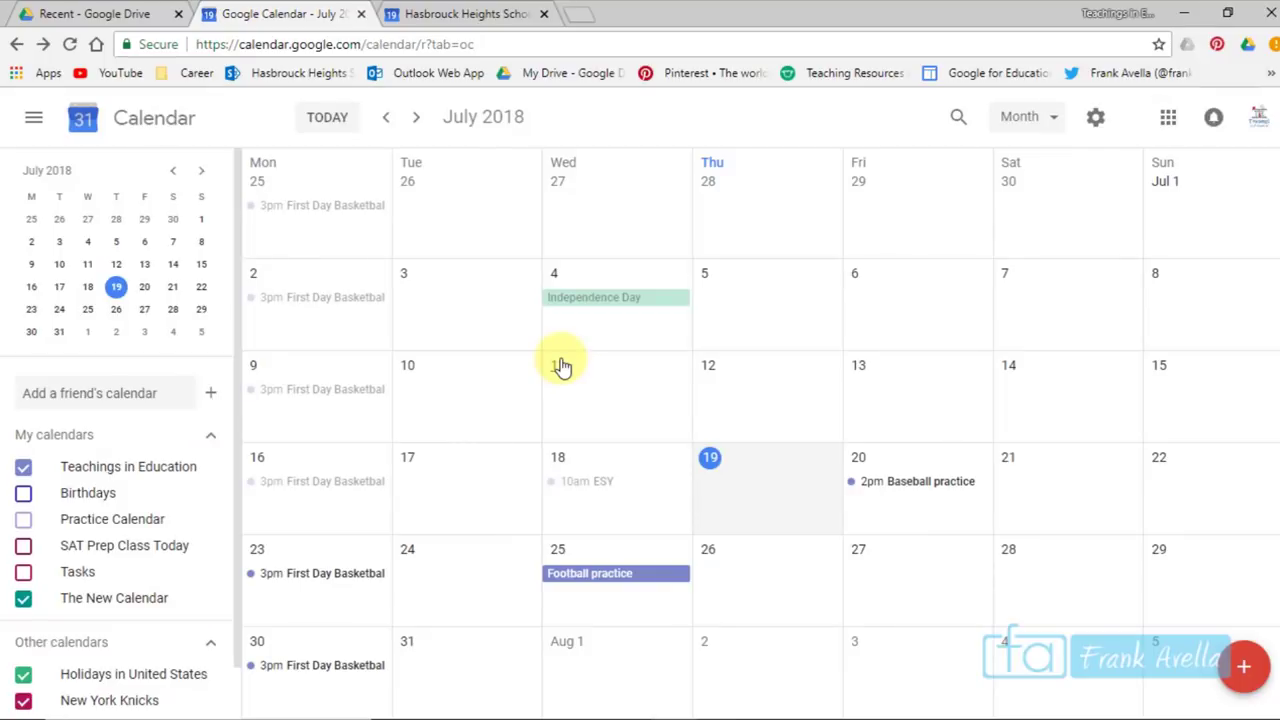